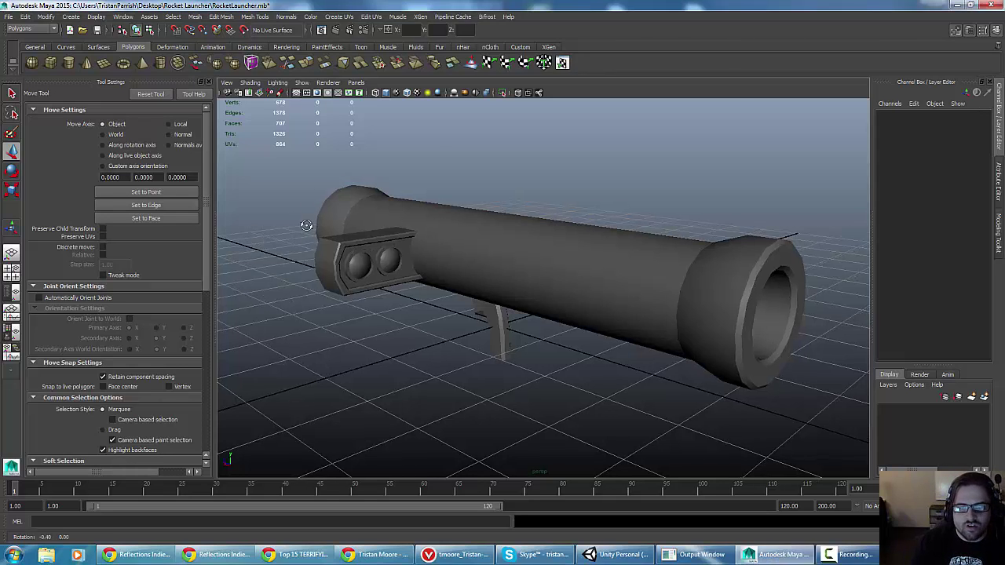
Examine the rocket launcher model from both ends, the scope side and the grip
{"action": "left_click_drag", "start_coordinate": [303, 220], "coordinate": [370, 222], "text": "alt"}
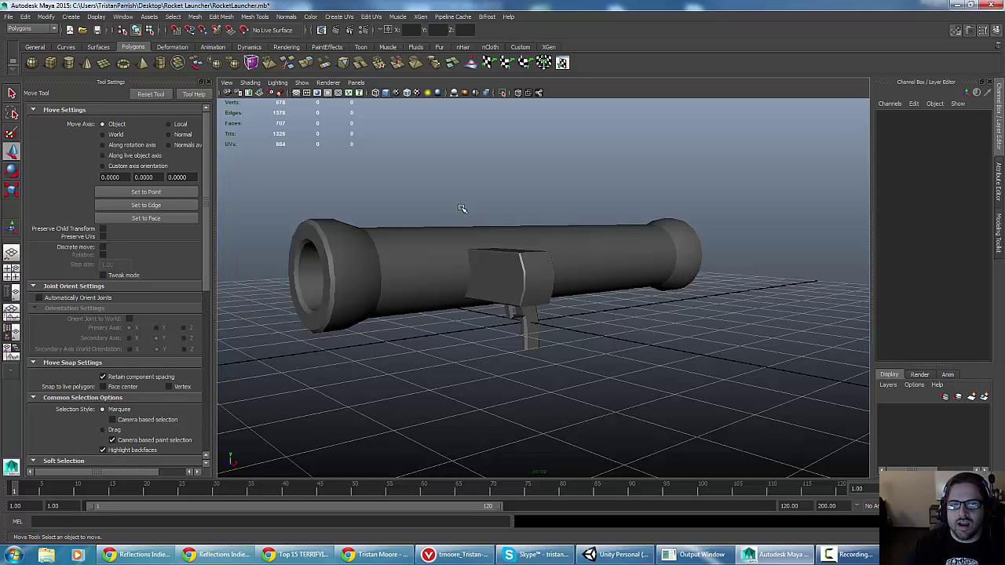
{"action": "left_click_drag", "start_coordinate": [537, 204], "coordinate": [531, 209], "text": "alt"}
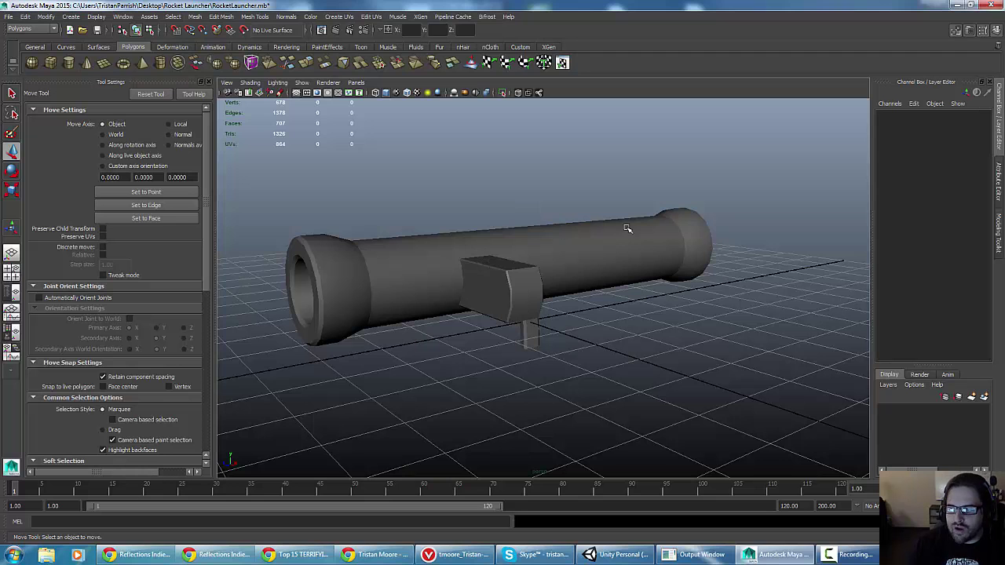
{"action": "left_click_drag", "start_coordinate": [432, 310], "coordinate": [382, 314], "text": "alt"}
{"action": "left_click_drag", "start_coordinate": [451, 341], "coordinate": [366, 343], "text": "alt"}
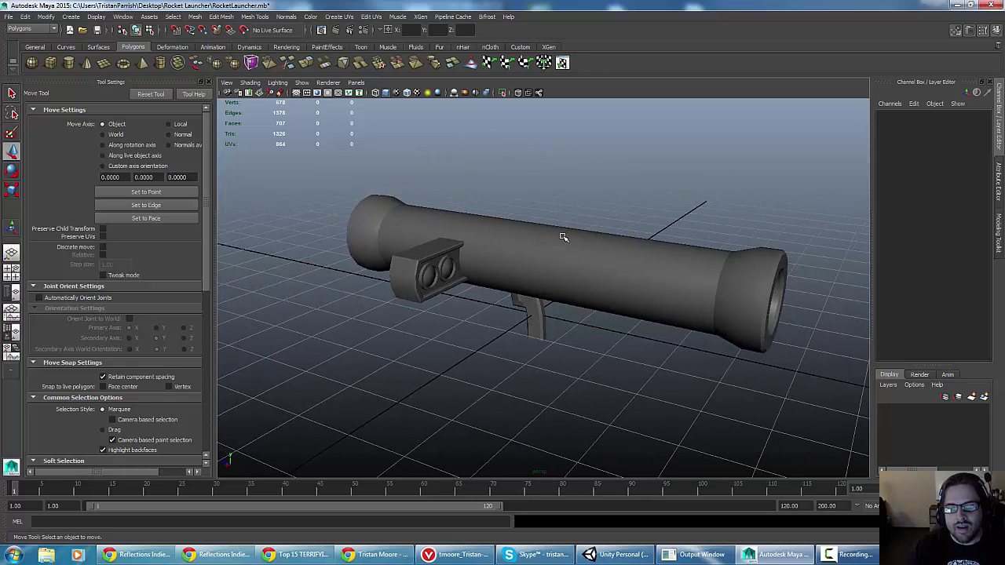
{"action": "left_click_drag", "start_coordinate": [559, 235], "coordinate": [374, 249], "text": "alt"}
{"action": "scroll", "coordinate": [527, 241], "scroll_direction": "up", "scroll_amount": 3}
{"action": "scroll", "coordinate": [501, 238], "scroll_direction": "down", "scroll_amount": 2}
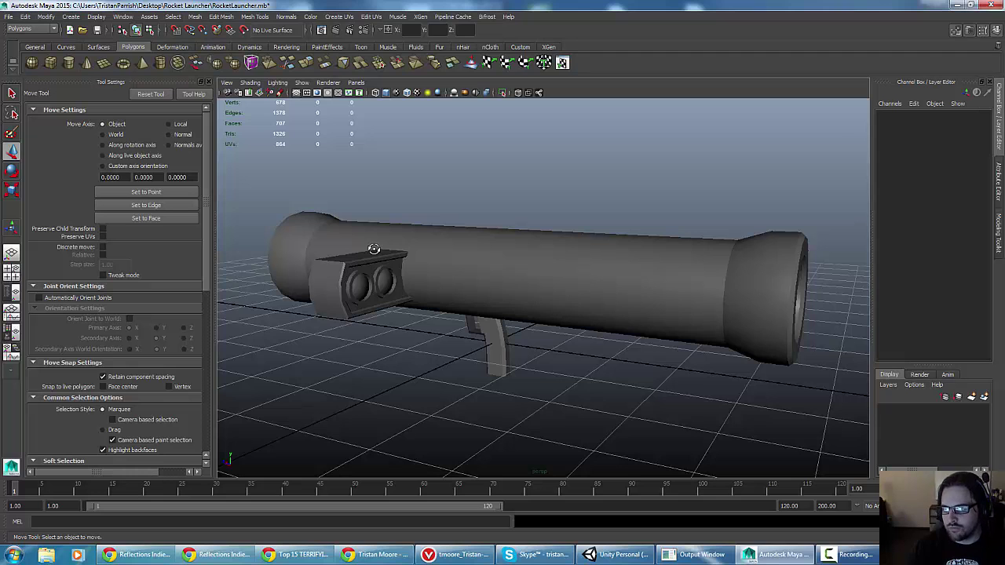
{"action": "left_click_drag", "start_coordinate": [374, 249], "coordinate": [341, 265], "text": "alt"}
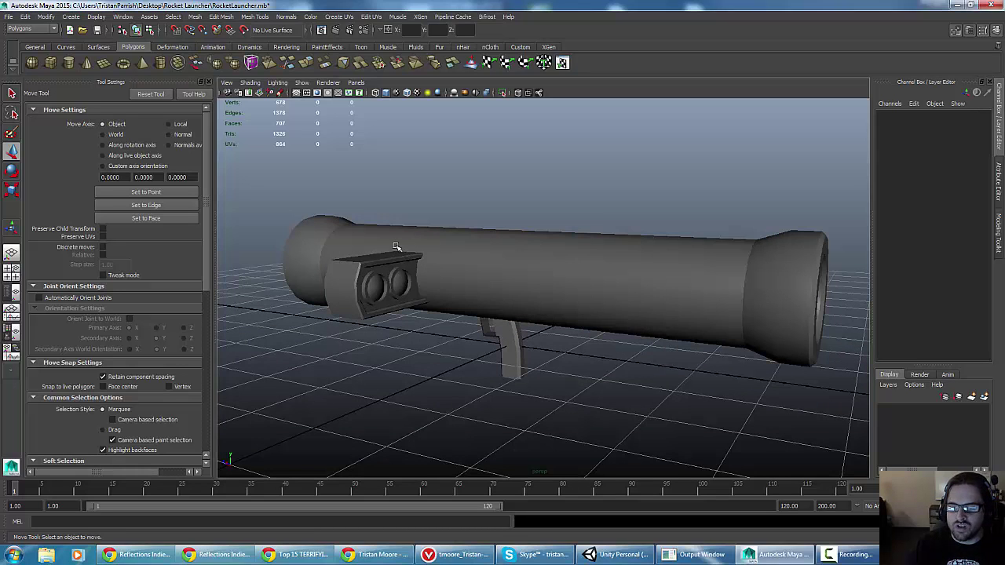
{"action": "left_click_drag", "start_coordinate": [414, 238], "coordinate": [415, 239], "text": "alt"}
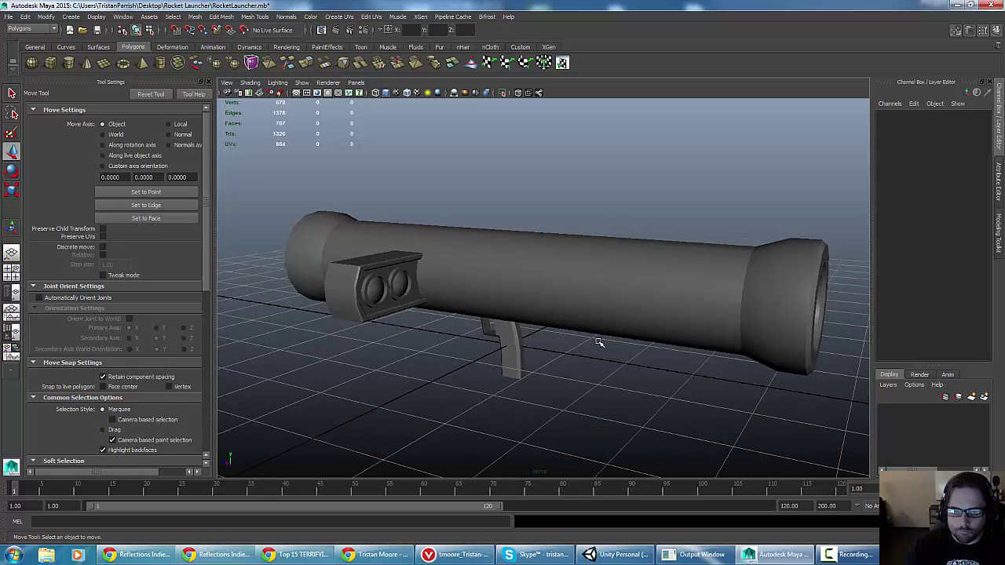
{"action": "left_click_drag", "start_coordinate": [598, 342], "coordinate": [440, 294], "text": "alt"}
Open the Outliner with the launcher mesh selected and place the window clear of the model
{"action": "left_click", "coordinate": [440, 294]}
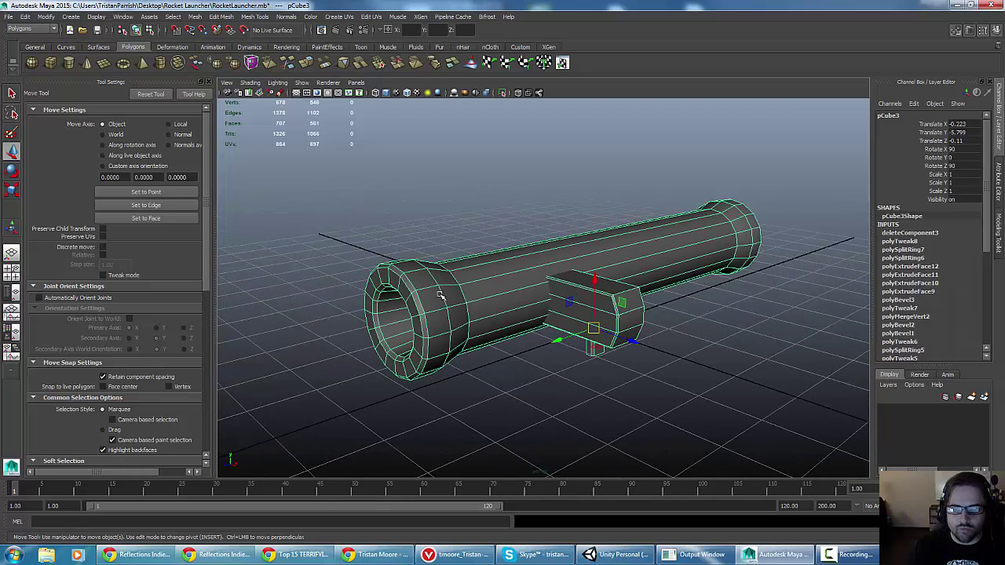
{"action": "left_click", "coordinate": [123, 16]}
{"action": "left_click", "coordinate": [129, 92]}
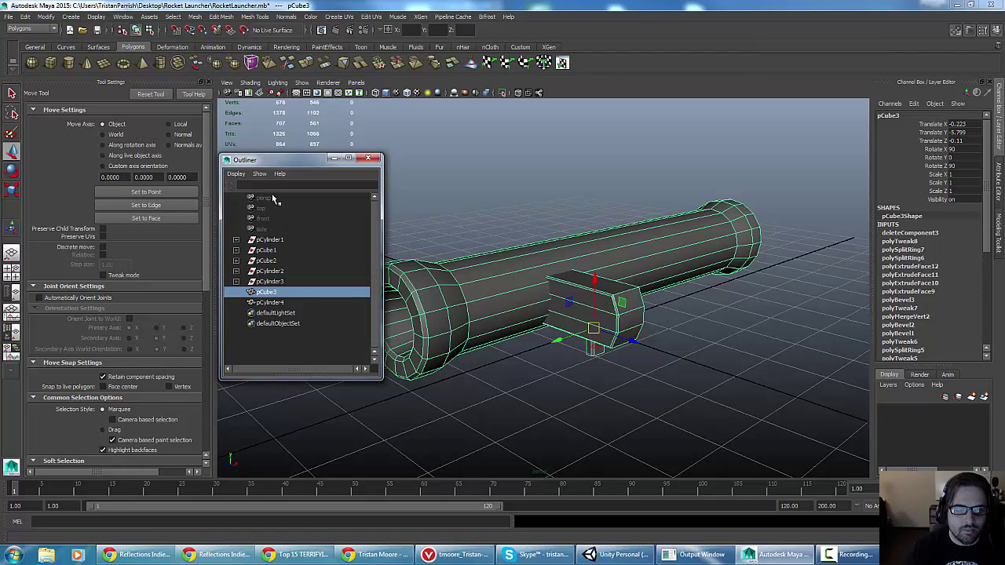
{"action": "left_click_drag", "start_coordinate": [267, 160], "coordinate": [174, 129]}
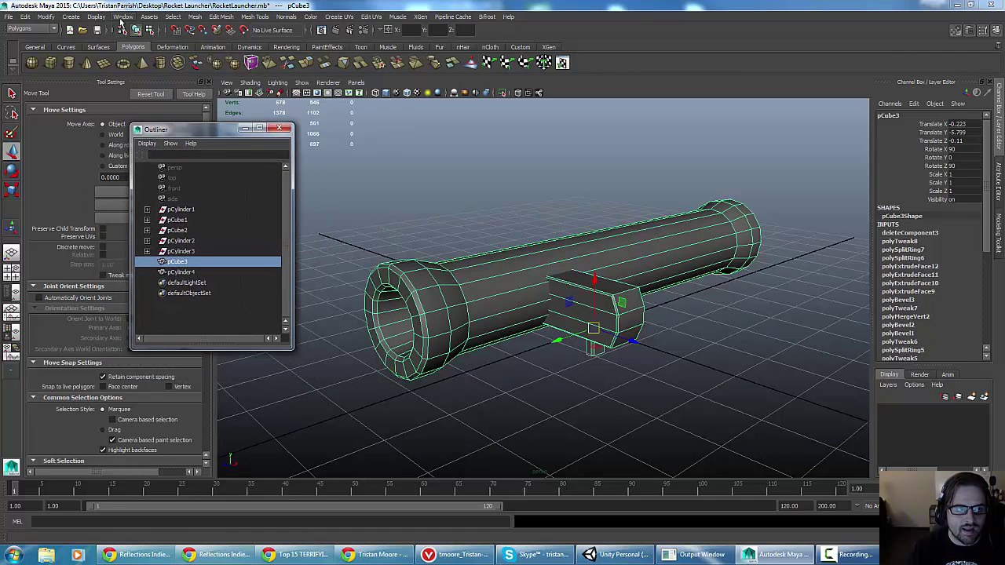
Go through the cylinder and cube nodes in the Outliner to check which objects they stand for
{"action": "left_click", "coordinate": [180, 272]}
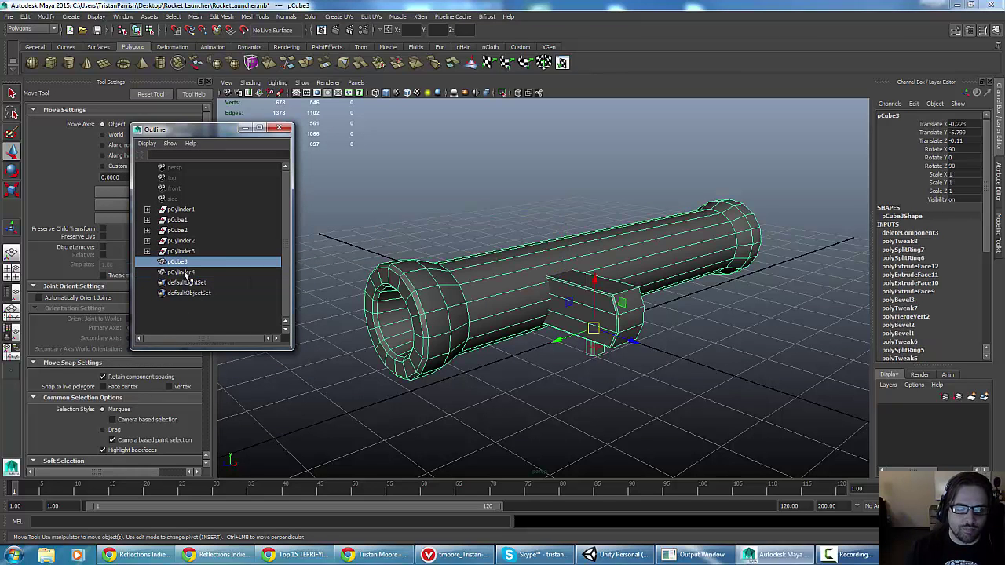
{"action": "left_click", "coordinate": [179, 240]}
{"action": "left_click", "coordinate": [179, 220]}
{"action": "left_click", "coordinate": [178, 210]}
{"action": "left_click", "coordinate": [183, 251]}
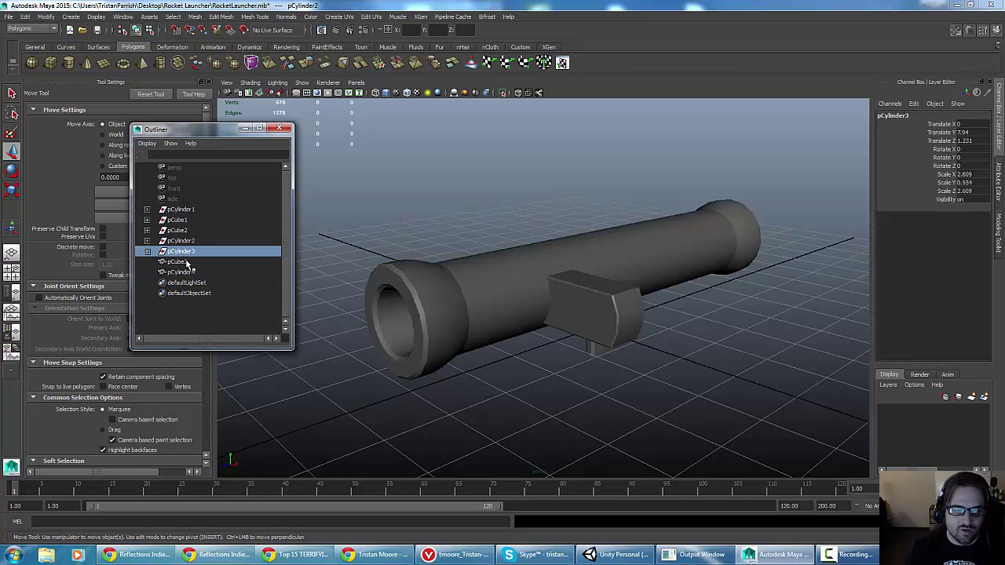
{"action": "left_click", "coordinate": [180, 271]}
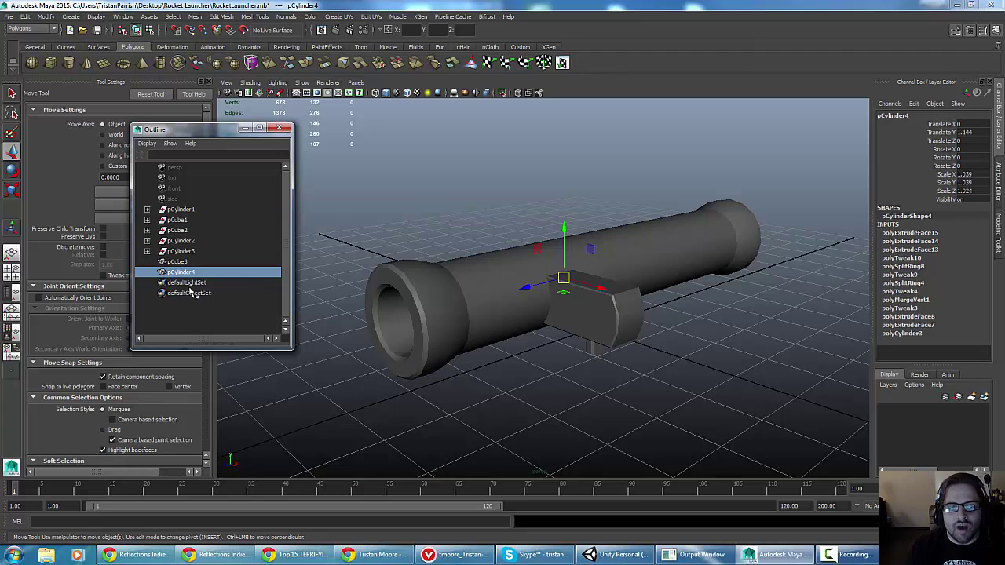
Inspect the launcher mesh and the inside of its tube from both open ends, including the rocket inside
{"action": "left_click_drag", "start_coordinate": [480, 241], "coordinate": [460, 331], "text": "alt"}
{"action": "left_click", "coordinate": [398, 224]}
{"action": "scroll", "coordinate": [460, 330], "scroll_direction": "up", "scroll_amount": 4}
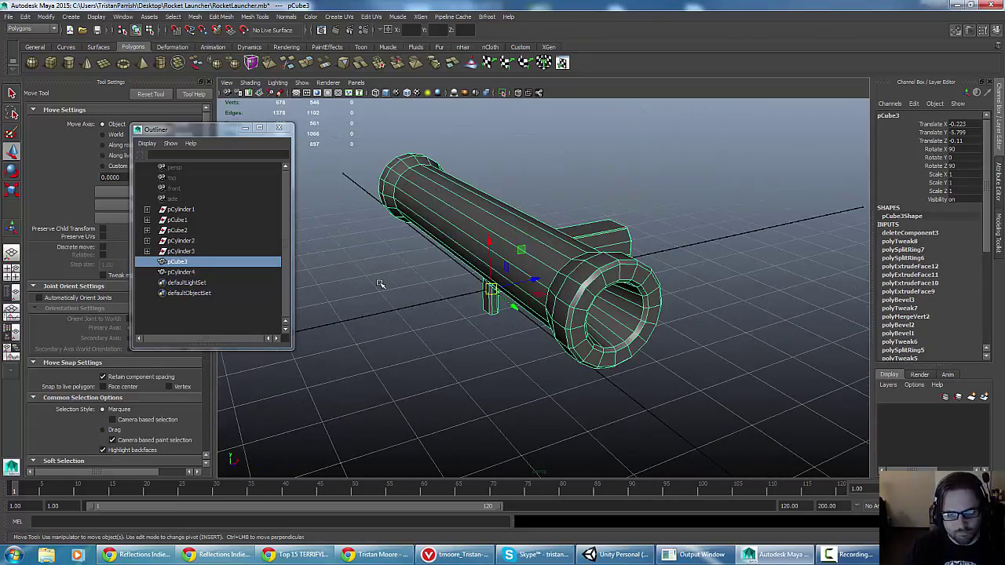
{"action": "left_click", "coordinate": [380, 284]}
{"action": "left_click_drag", "start_coordinate": [380, 284], "coordinate": [455, 277], "text": "alt"}
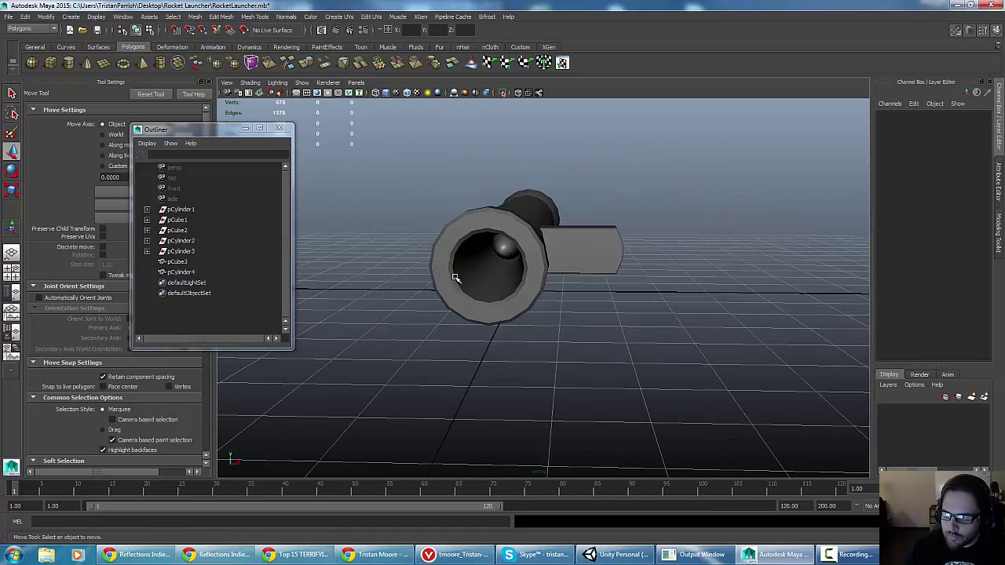
{"action": "left_click_drag", "start_coordinate": [605, 275], "coordinate": [511, 274], "text": "alt"}
{"action": "left_click", "coordinate": [440, 274]}
{"action": "left_click_drag", "start_coordinate": [372, 274], "coordinate": [498, 237], "text": "alt"}
{"action": "left_click", "coordinate": [499, 237]}
{"action": "key", "text": "ctrl+z"}
{"action": "left_click_drag", "start_coordinate": [450, 305], "coordinate": [406, 334], "text": "alt"}
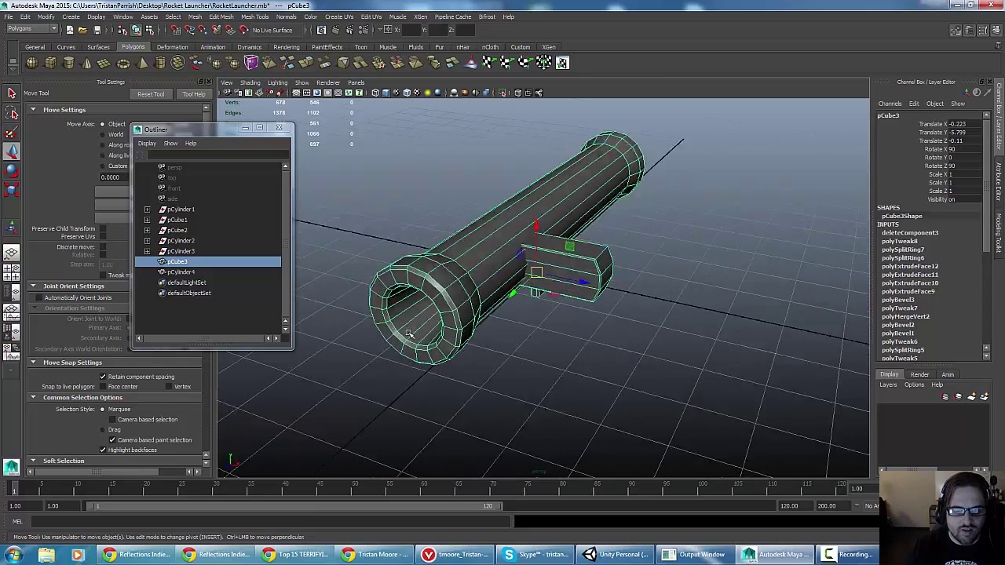
{"action": "middle_click_drag", "start_coordinate": [406, 334], "coordinate": [459, 302], "text": "alt"}
{"action": "left_click_drag", "start_coordinate": [460, 302], "coordinate": [415, 336], "text": "alt"}
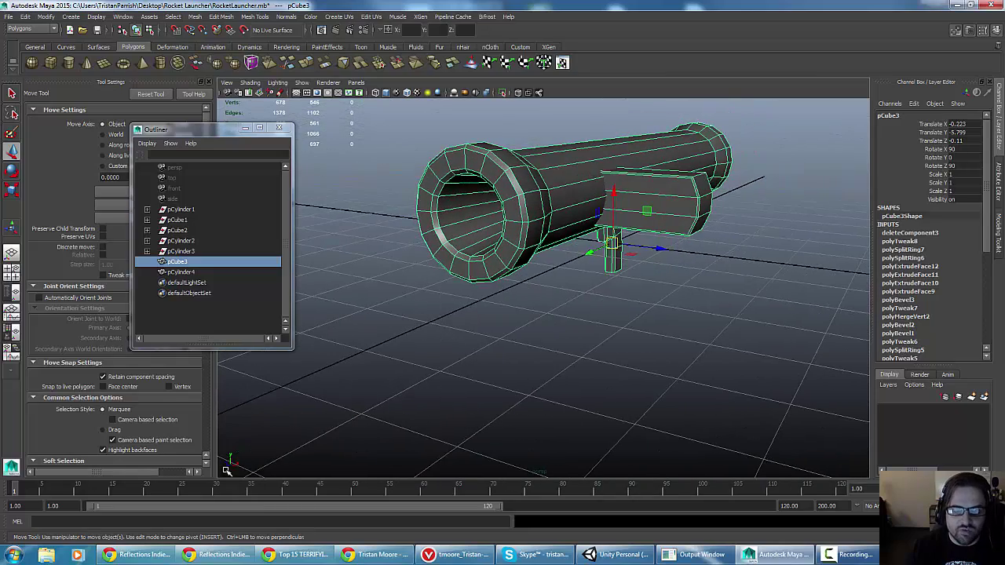
{"action": "left_click_drag", "start_coordinate": [522, 308], "coordinate": [534, 301], "text": "alt"}
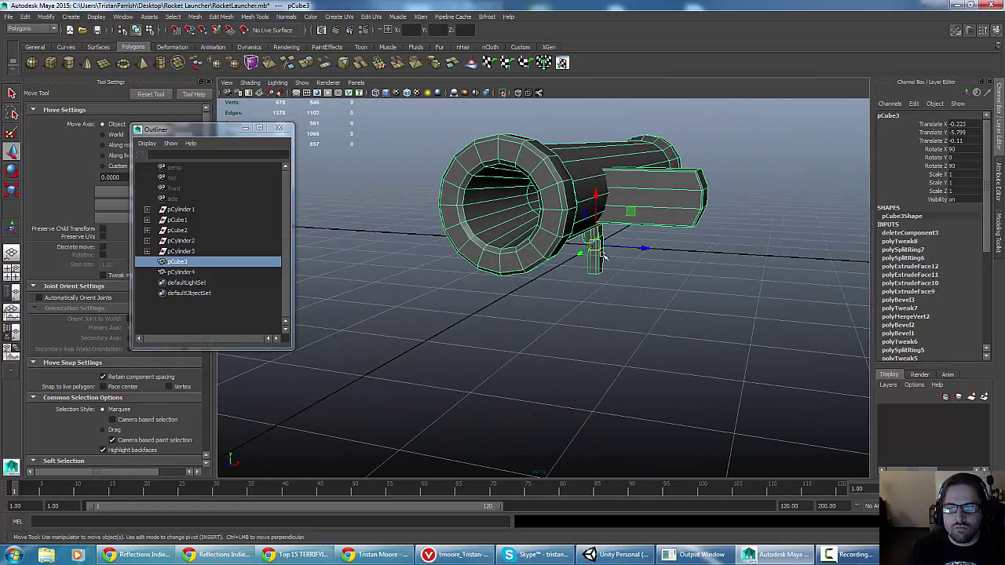
{"action": "left_click_drag", "start_coordinate": [495, 234], "coordinate": [589, 187], "text": "alt"}
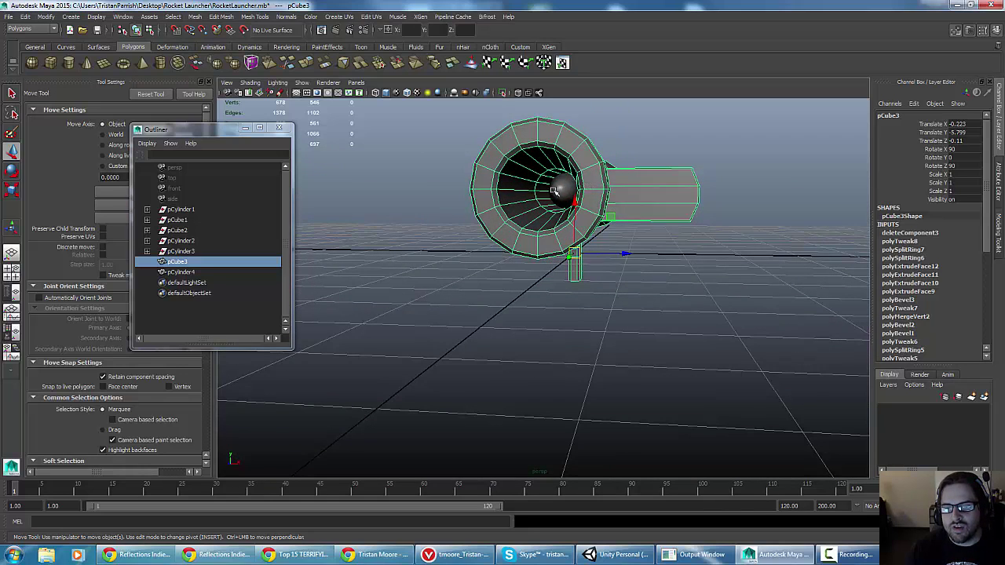
{"action": "left_click", "coordinate": [554, 190]}
{"action": "left_click", "coordinate": [436, 254]}
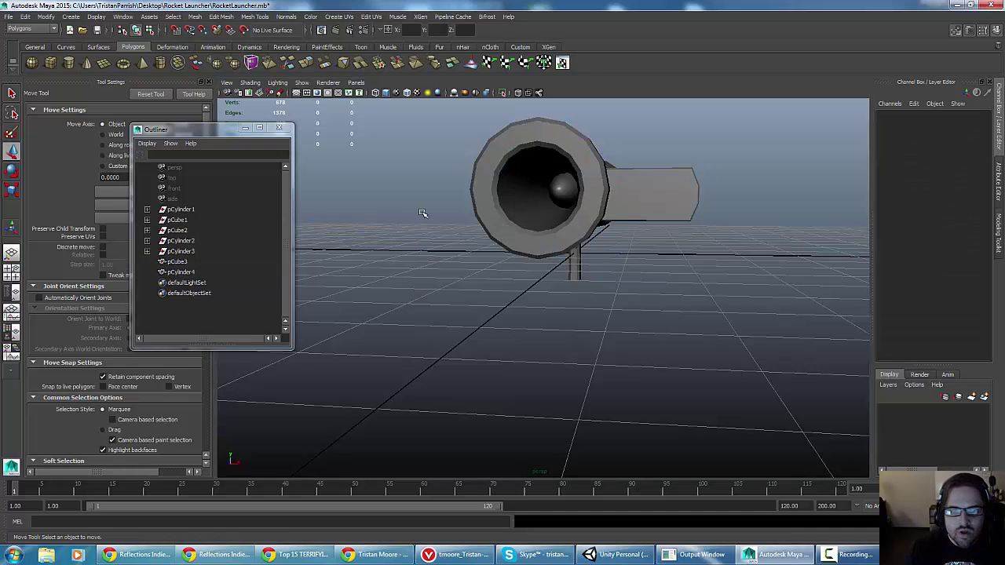
{"action": "left_click_drag", "start_coordinate": [423, 215], "coordinate": [412, 230], "text": "alt"}
{"action": "left_click_drag", "start_coordinate": [243, 468], "coordinate": [489, 359], "text": "alt"}
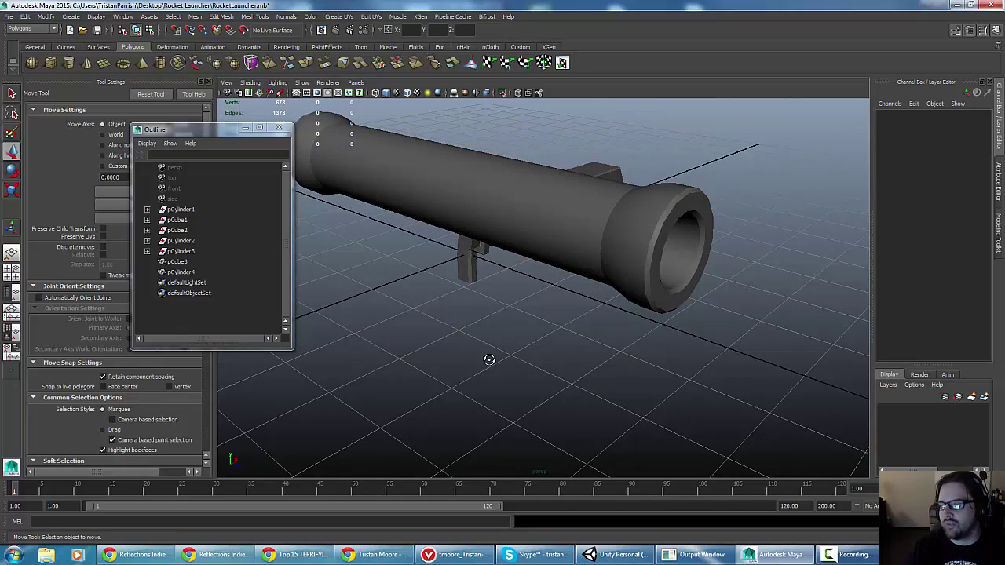
Delete all construction history in the scene
{"action": "left_click", "coordinate": [463, 240]}
{"action": "left_click_drag", "start_coordinate": [579, 229], "coordinate": [518, 290], "text": "alt"}
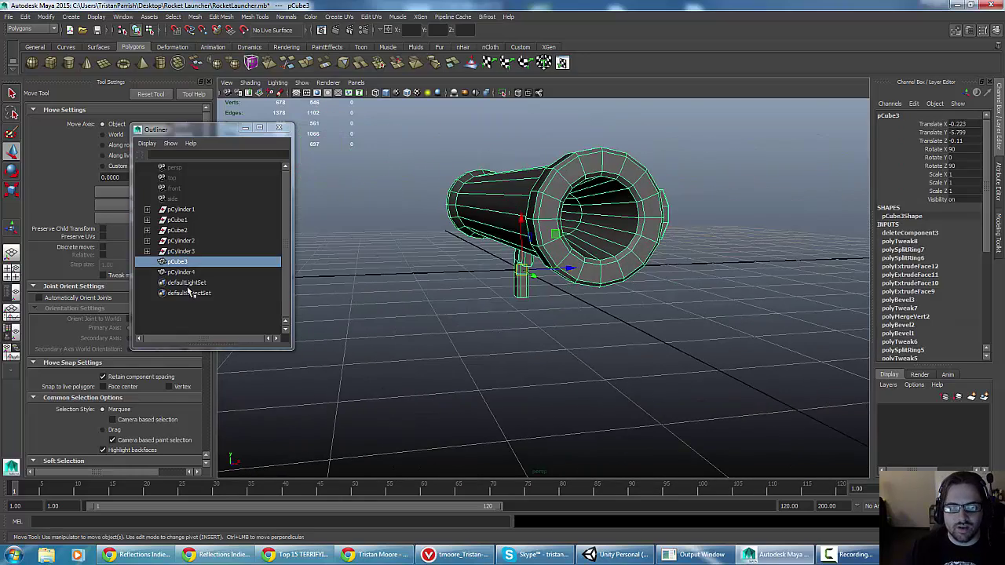
{"action": "left_click", "coordinate": [25, 16]}
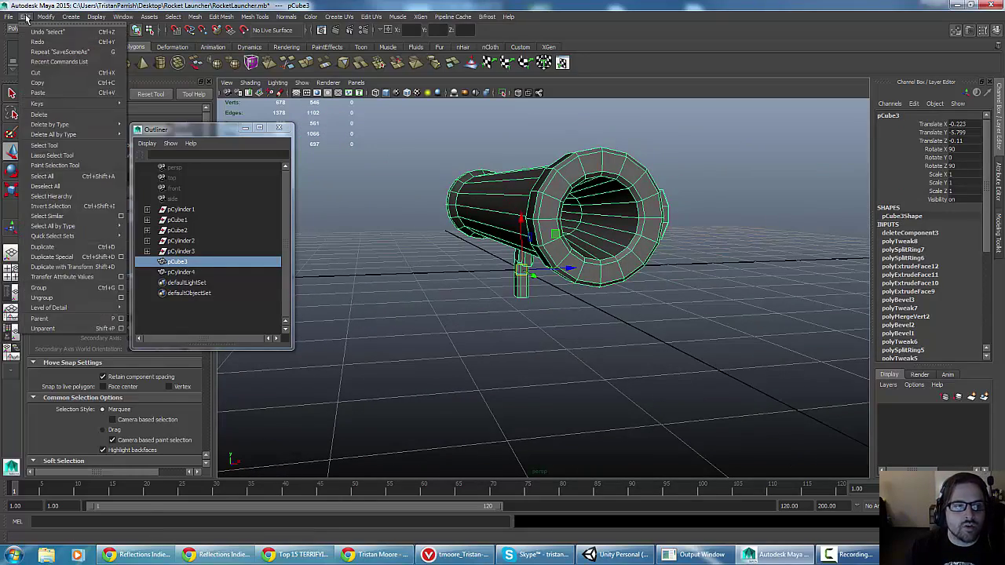
{"action": "mouse_move", "coordinate": [44, 137]}
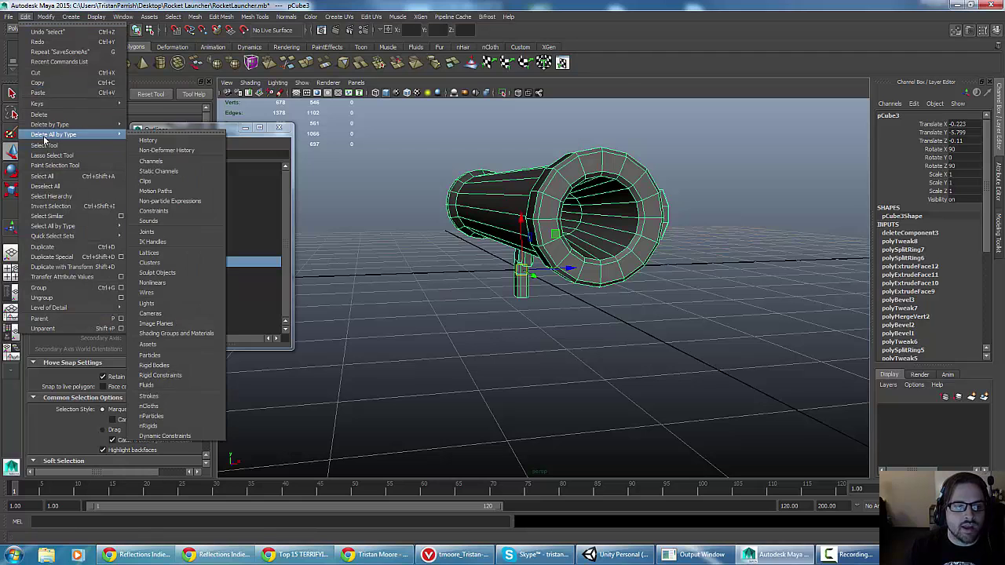
{"action": "left_click", "coordinate": [159, 142]}
Move the rocket mesh pCylinder4 out of the tube to the world origin using absolute coordinates of 0
{"action": "left_click", "coordinate": [179, 220]}
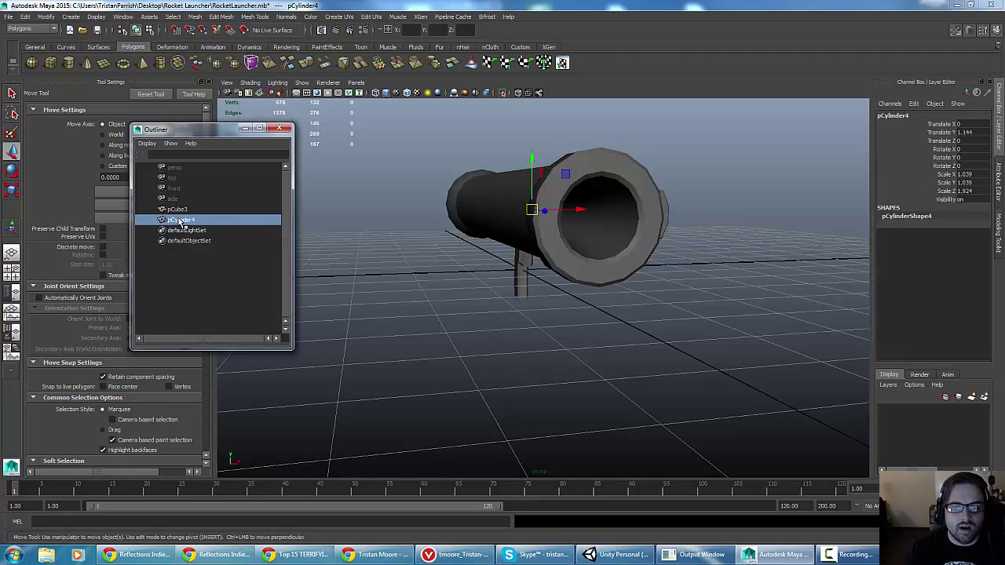
{"action": "left_click_drag", "start_coordinate": [598, 214], "coordinate": [575, 210], "text": "alt"}
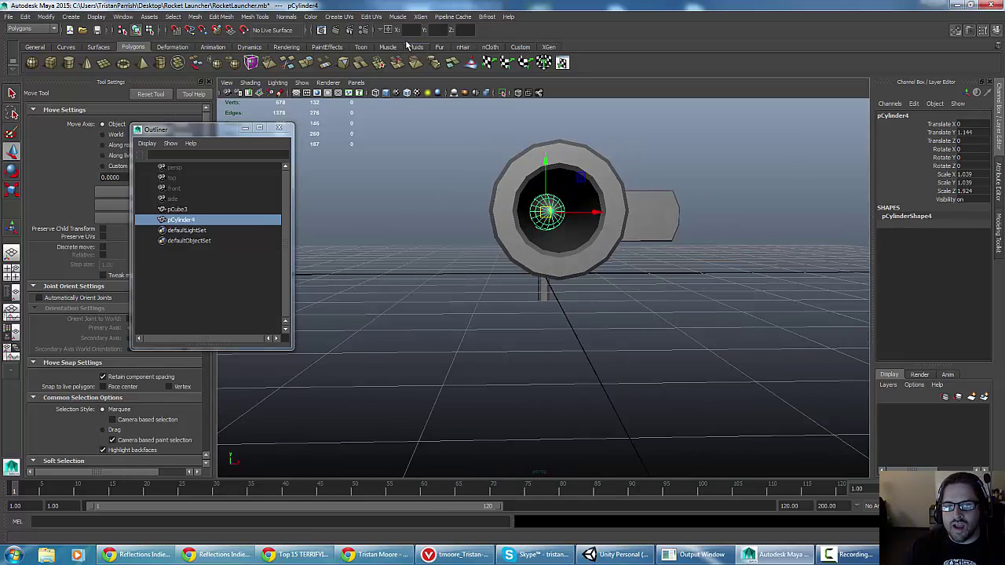
{"action": "left_click_drag", "start_coordinate": [385, 215], "coordinate": [419, 220], "text": "alt"}
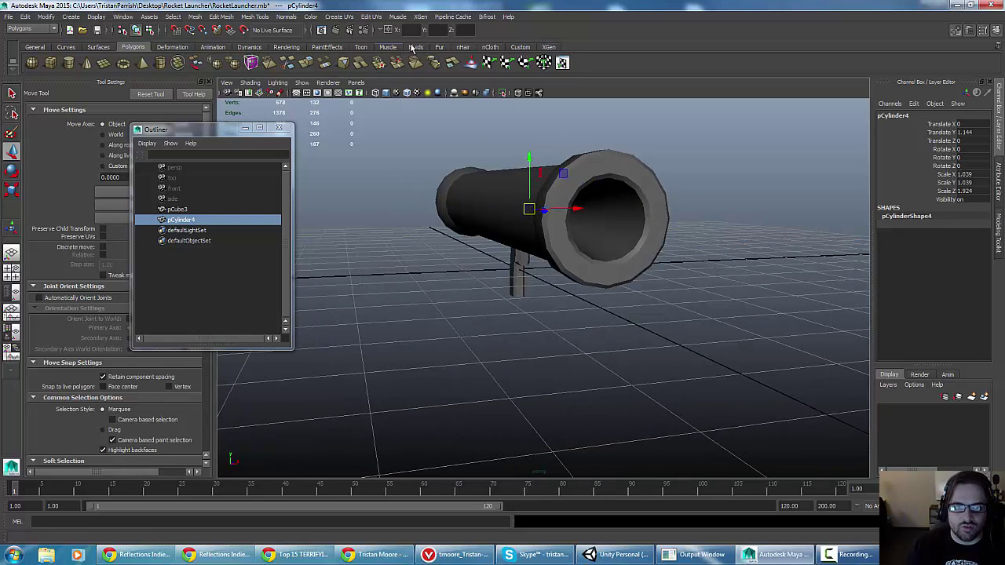
{"action": "left_click", "coordinate": [411, 30]}
{"action": "type", "text": "0"}
{"action": "key", "text": "Tab"}
{"action": "type", "text": "0"}
{"action": "key", "text": "Return"}
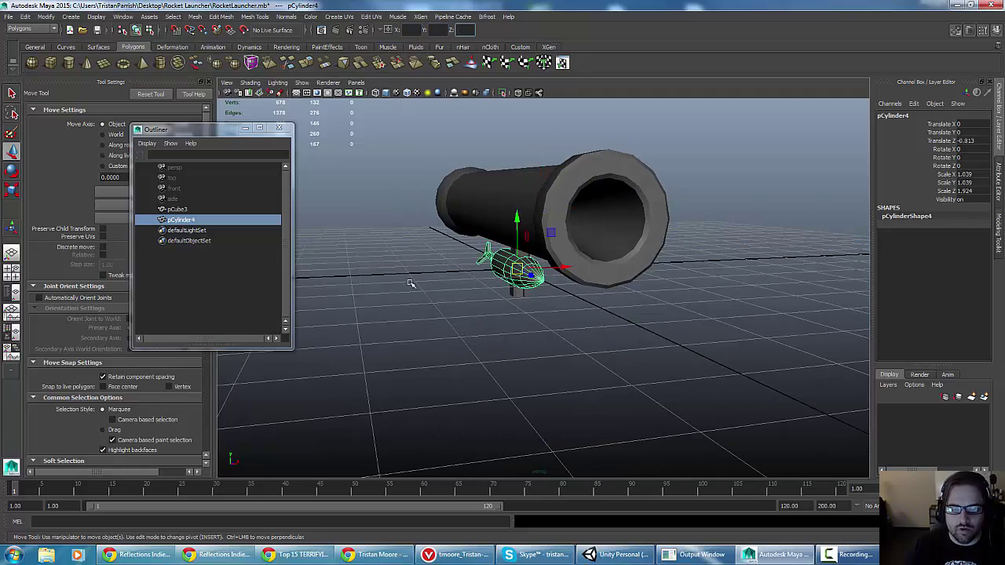
Freeze the transformations of the launcher and the rocket together
{"action": "scroll", "coordinate": [471, 275], "scroll_direction": "up", "scroll_amount": 5}
{"action": "left_click_drag", "start_coordinate": [505, 269], "coordinate": [483, 280], "text": "alt"}
{"action": "scroll", "coordinate": [597, 263], "scroll_direction": "down", "scroll_amount": 4}
{"action": "scroll", "coordinate": [435, 253], "scroll_direction": "down", "scroll_amount": 5}
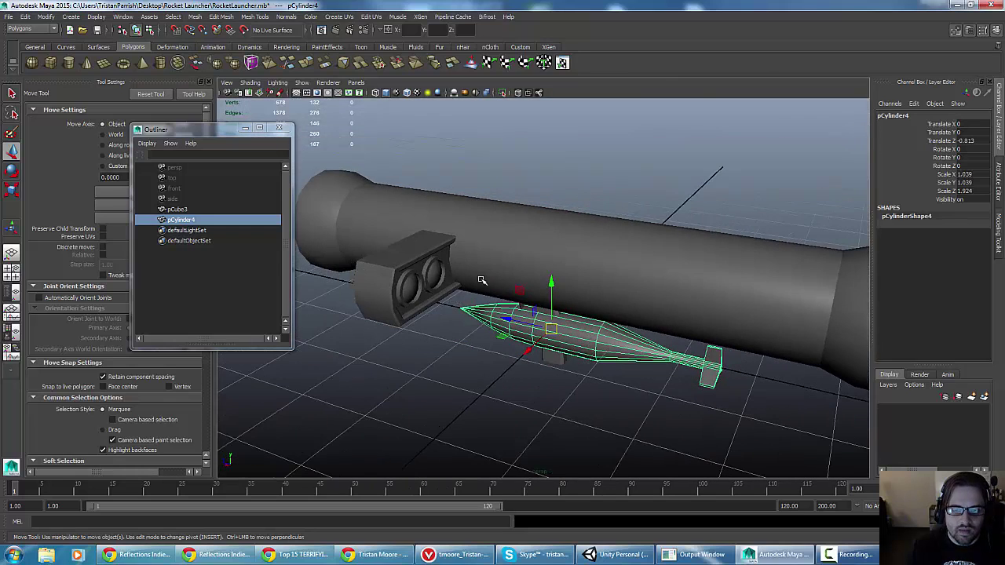
{"action": "left_click", "coordinate": [363, 235]}
{"action": "left_click", "coordinate": [542, 337], "text": "shift"}
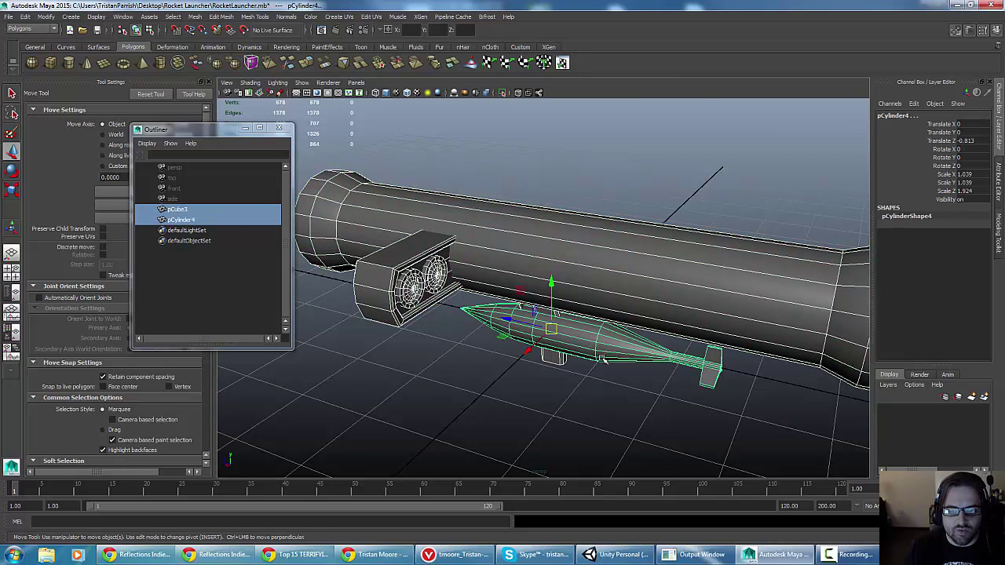
{"action": "left_click", "coordinate": [46, 16]}
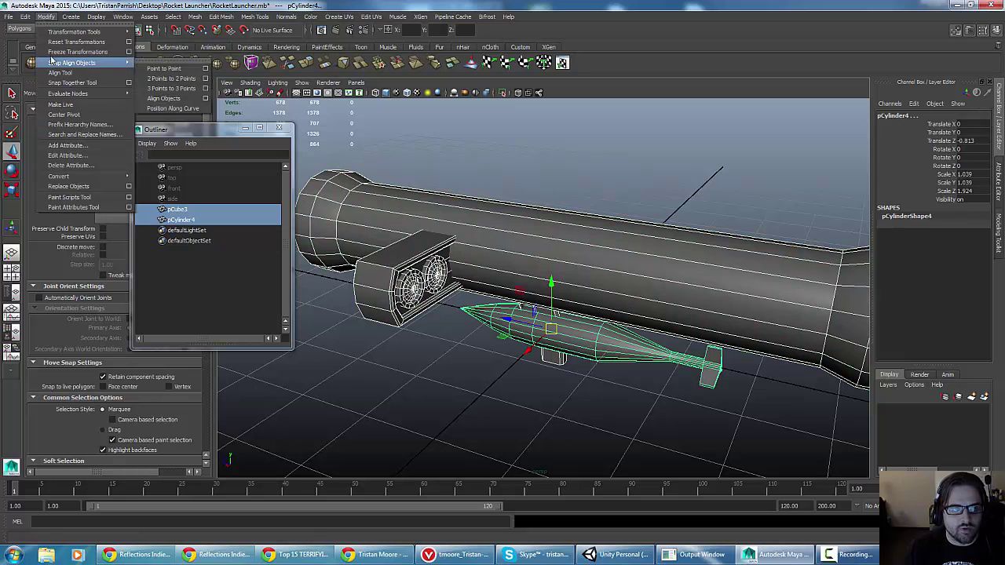
{"action": "left_click", "coordinate": [77, 52]}
{"action": "left_click", "coordinate": [45, 17]}
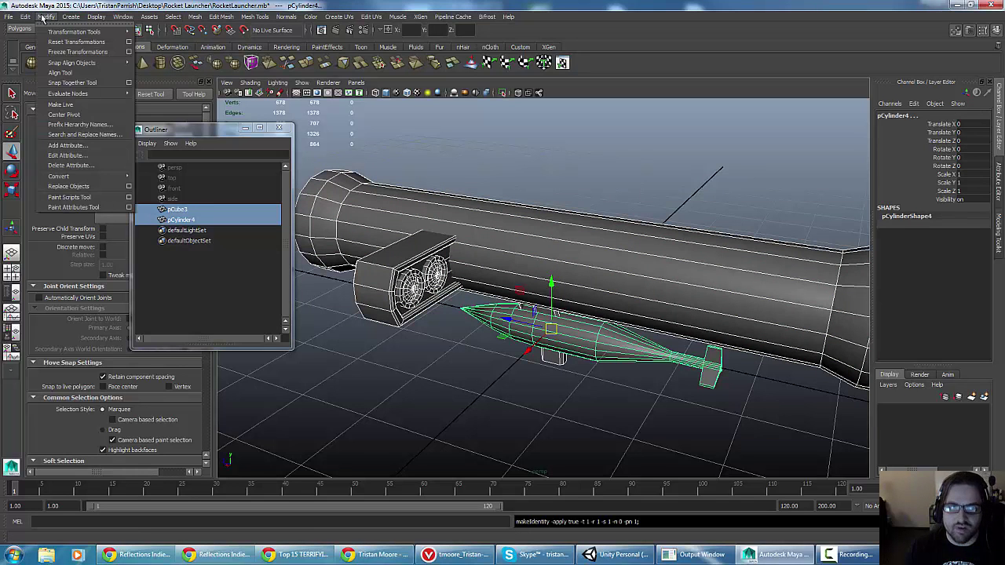
{"action": "left_click", "coordinate": [48, 17]}
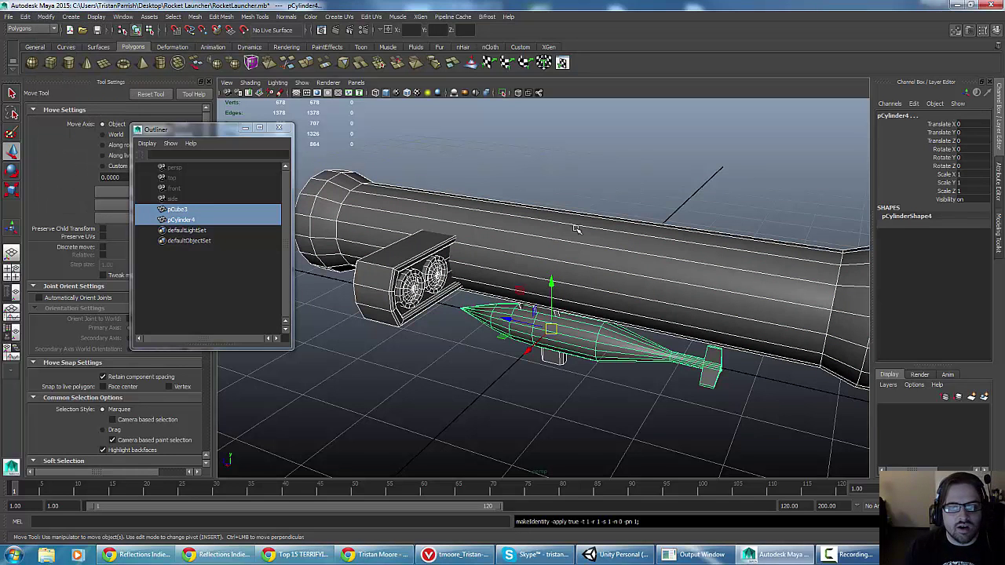
Check the transform values of the launcher mesh pCube3 and the rocket mesh pCylinder4 individually
{"action": "left_click_drag", "start_coordinate": [578, 230], "coordinate": [648, 169], "text": "alt"}
{"action": "left_click", "coordinate": [550, 150]}
{"action": "left_click", "coordinate": [176, 209]}
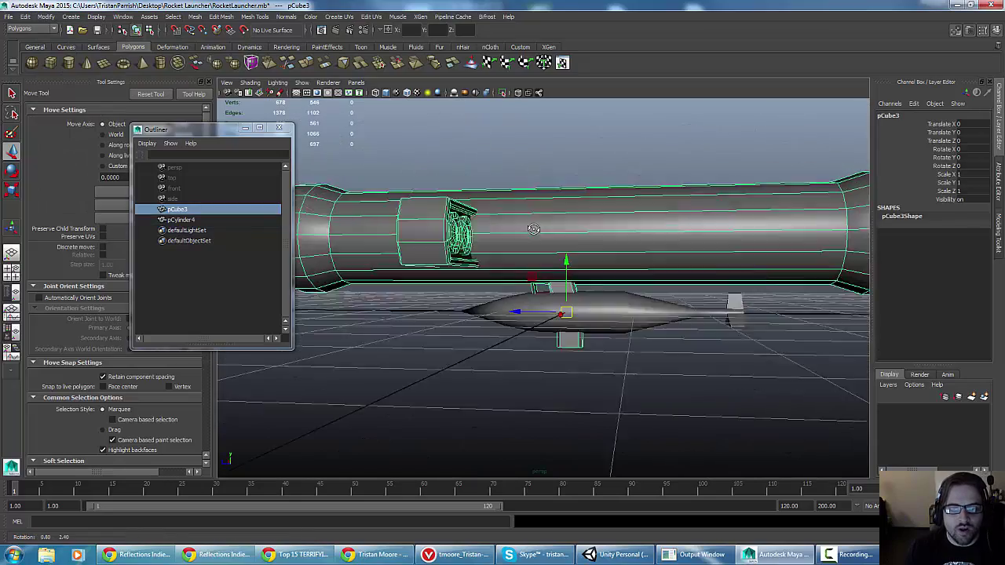
{"action": "left_click_drag", "start_coordinate": [503, 230], "coordinate": [484, 256], "text": "alt"}
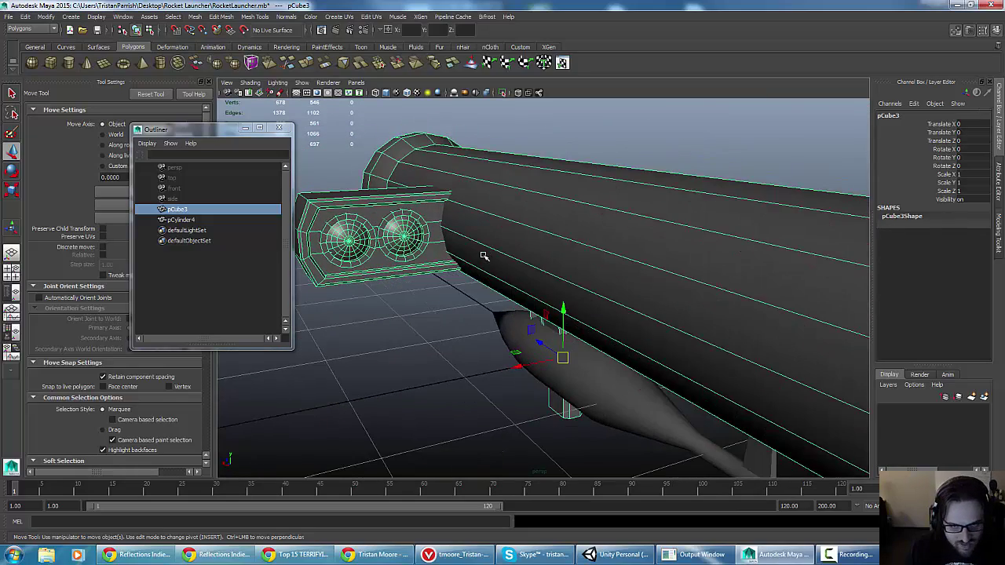
{"action": "left_click_drag", "start_coordinate": [604, 386], "coordinate": [652, 366], "text": "alt"}
{"action": "left_click", "coordinate": [651, 366]}
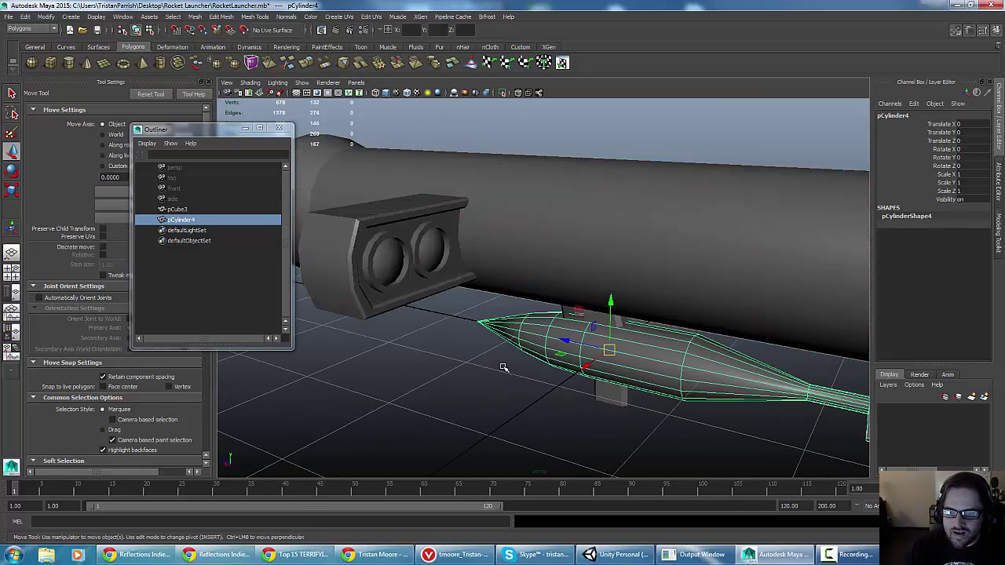
Create a polygon cube about 2.9 wide, 6.6 high and 3.4 deep over the launcher as a size reference
{"action": "mouse_move", "coordinate": [504, 366]}
{"action": "left_mouse_down", "text": "alt"}
{"action": "mouse_move", "coordinate": [536, 361]}
{"action": "mouse_move", "coordinate": [518, 366]}
{"action": "mouse_move", "coordinate": [499, 352]}
{"action": "mouse_move", "coordinate": [507, 355]}
{"action": "left_mouse_up", "text": "alt"}
{"action": "scroll", "coordinate": [536, 361], "scroll_direction": "down", "scroll_amount": 4}
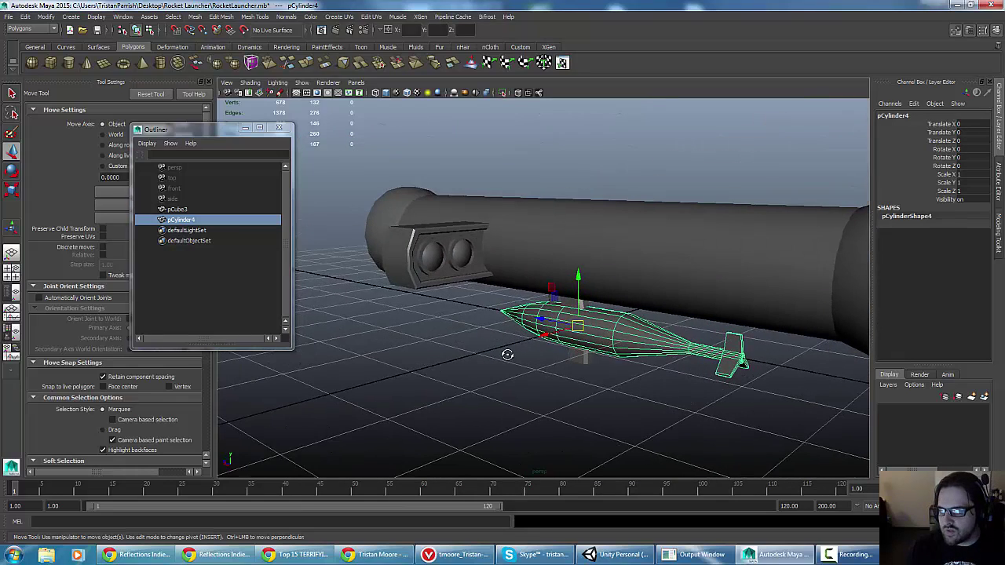
{"action": "left_click_drag", "start_coordinate": [421, 322], "coordinate": [460, 345], "text": "alt"}
{"action": "scroll", "coordinate": [465, 336], "scroll_direction": "down", "scroll_amount": 5}
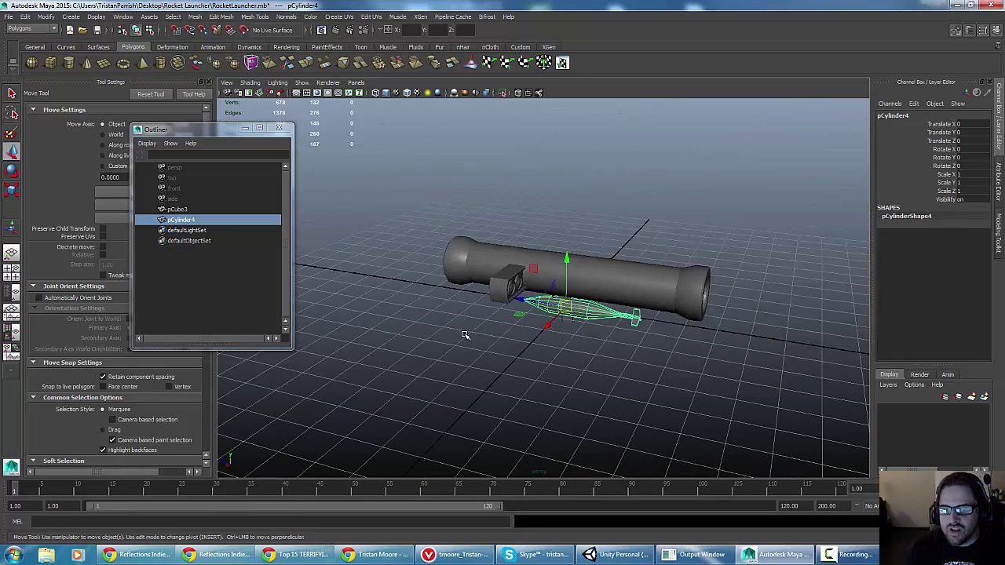
{"action": "scroll", "coordinate": [465, 336], "scroll_direction": "up", "scroll_amount": 2}
{"action": "left_click", "coordinate": [483, 270]}
{"action": "scroll", "coordinate": [487, 294], "scroll_direction": "down", "scroll_amount": 2}
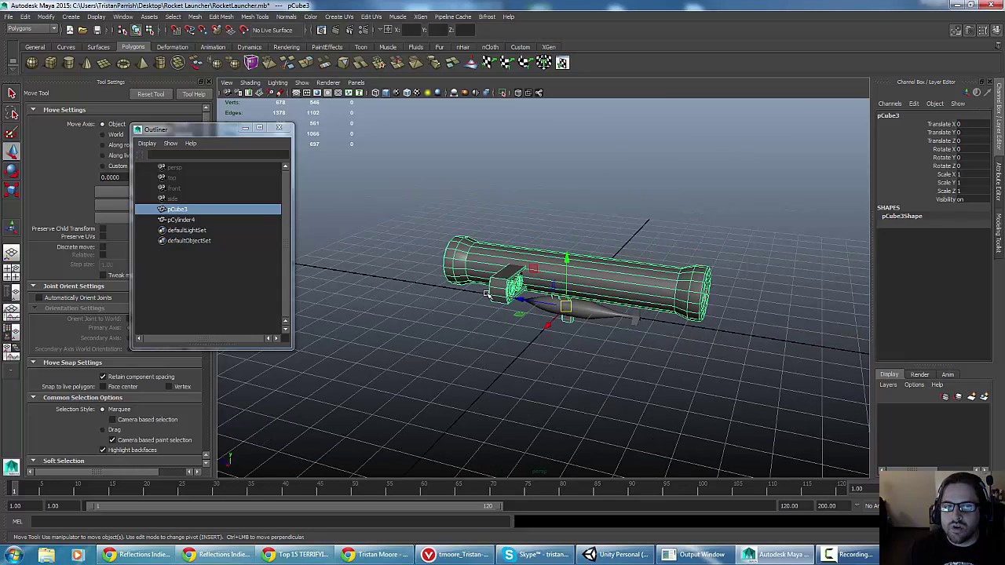
{"action": "left_click", "coordinate": [51, 63]}
{"action": "left_click_drag", "start_coordinate": [553, 316], "coordinate": [607, 97]}
{"action": "scroll", "coordinate": [526, 243], "scroll_direction": "down", "scroll_amount": 3}
{"action": "middle_click_drag", "start_coordinate": [507, 268], "coordinate": [480, 301], "text": "alt"}
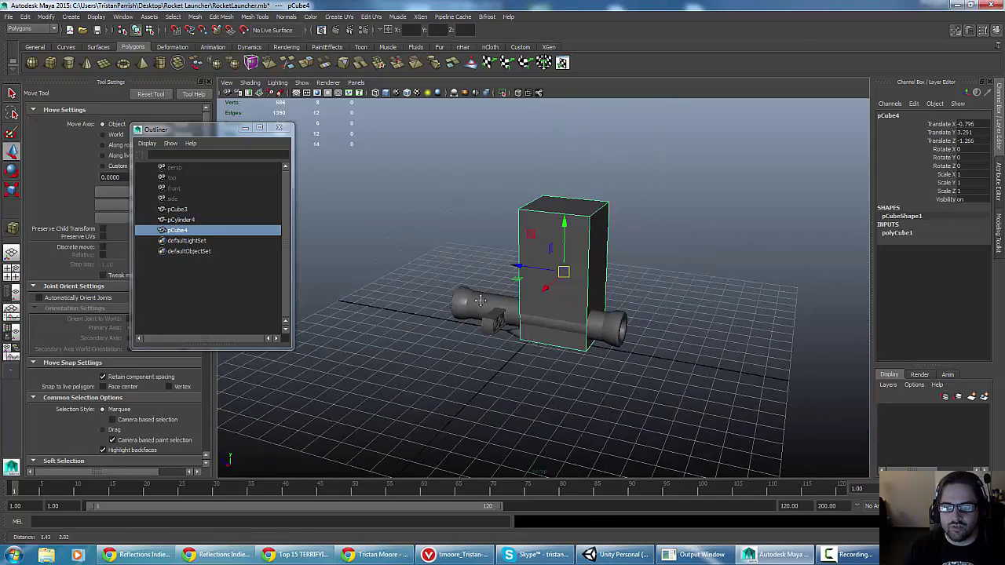
{"action": "scroll", "coordinate": [480, 301], "scroll_direction": "up", "scroll_amount": 3}
{"action": "left_click_drag", "start_coordinate": [498, 289], "coordinate": [495, 254], "text": "alt"}
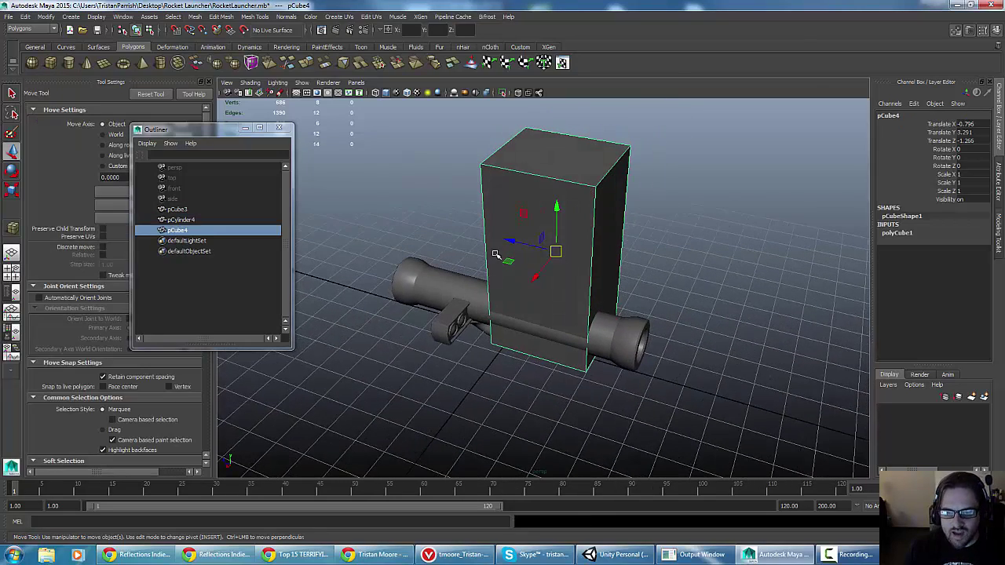
Check the working units in the general application preferences
{"action": "left_click", "coordinate": [908, 235]}
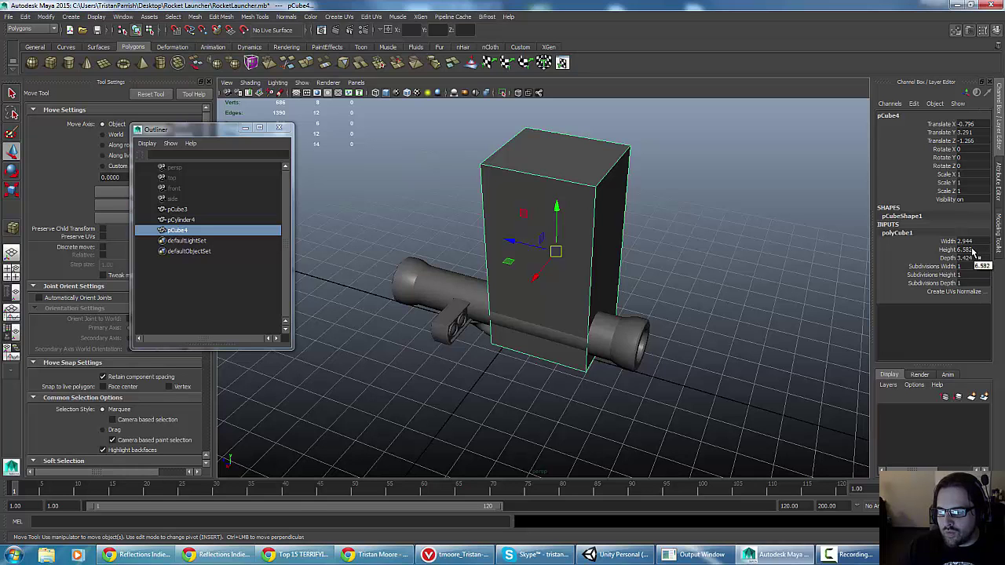
{"action": "left_click", "coordinate": [996, 506]}
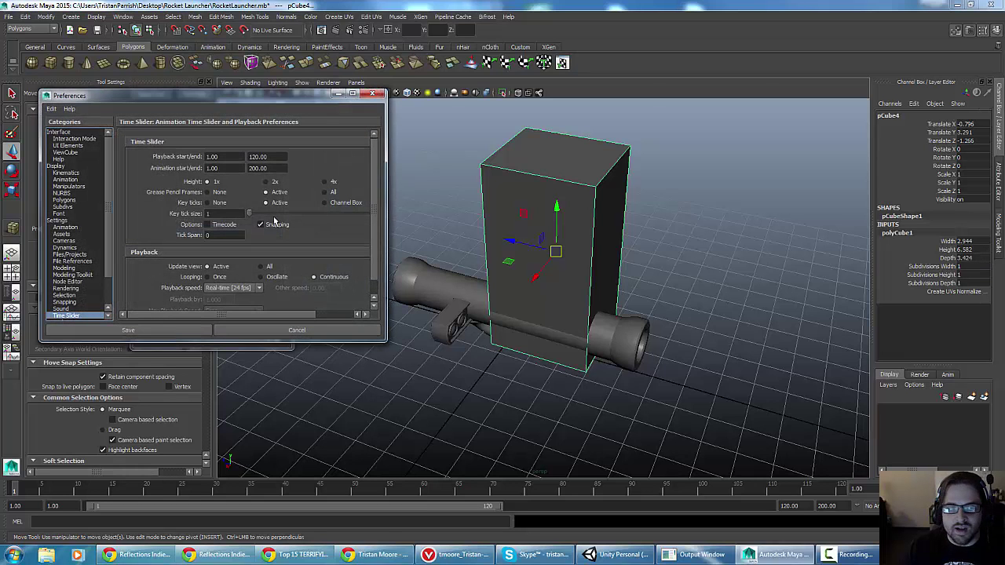
{"action": "left_click_drag", "start_coordinate": [151, 99], "coordinate": [304, 129]}
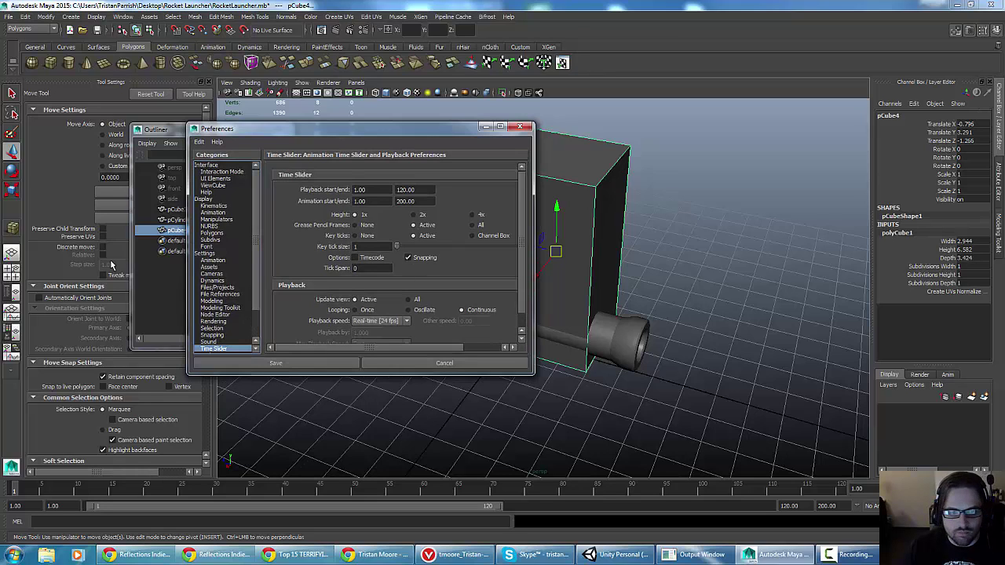
{"action": "left_click", "coordinate": [223, 254]}
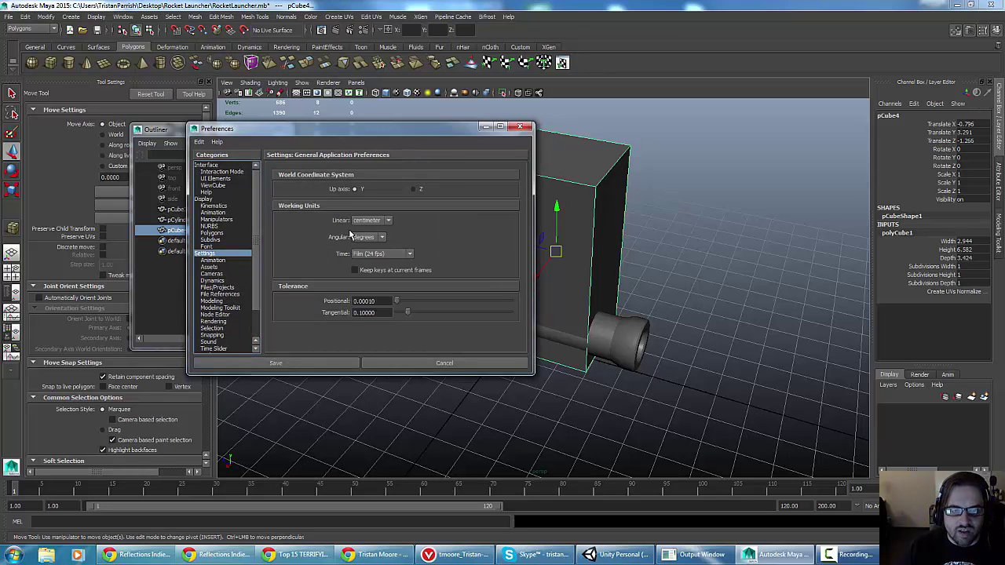
{"action": "left_click", "coordinate": [520, 126]}
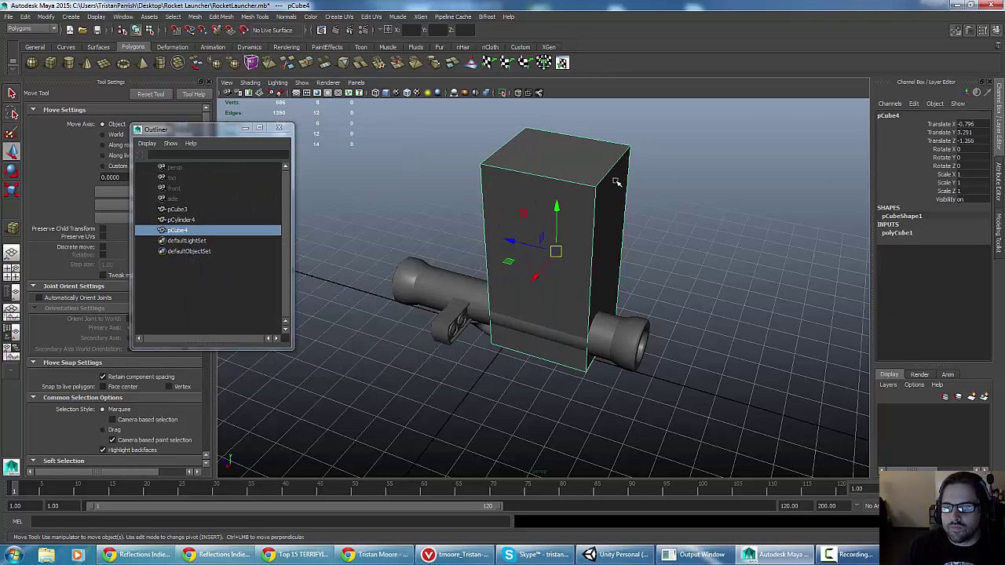
Set the reference box's height to 180 in its polyCube1 creation settings
{"action": "left_click", "coordinate": [903, 234]}
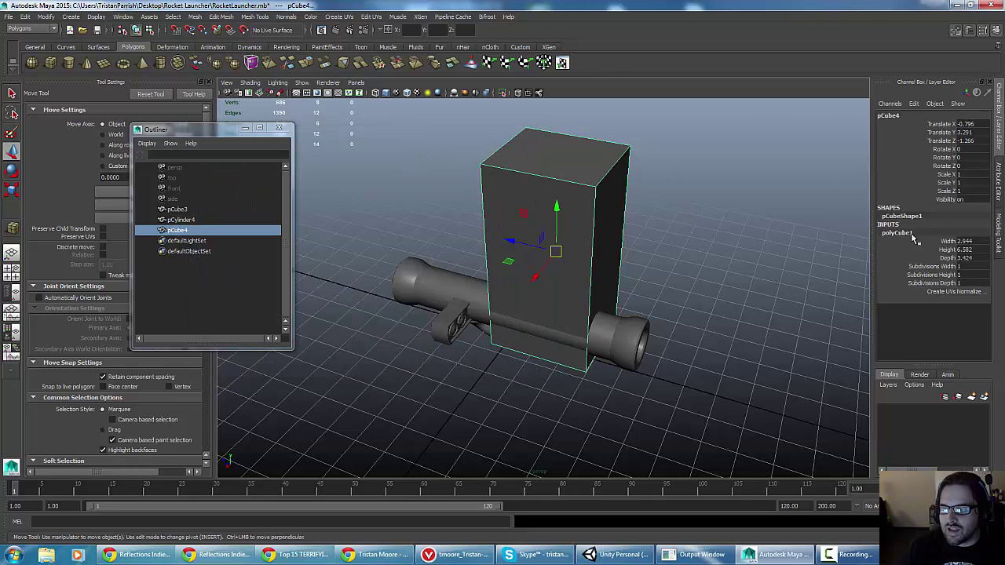
{"action": "double_click", "coordinate": [976, 249]}
{"action": "type", "text": "180"}
{"action": "key", "text": "Return"}
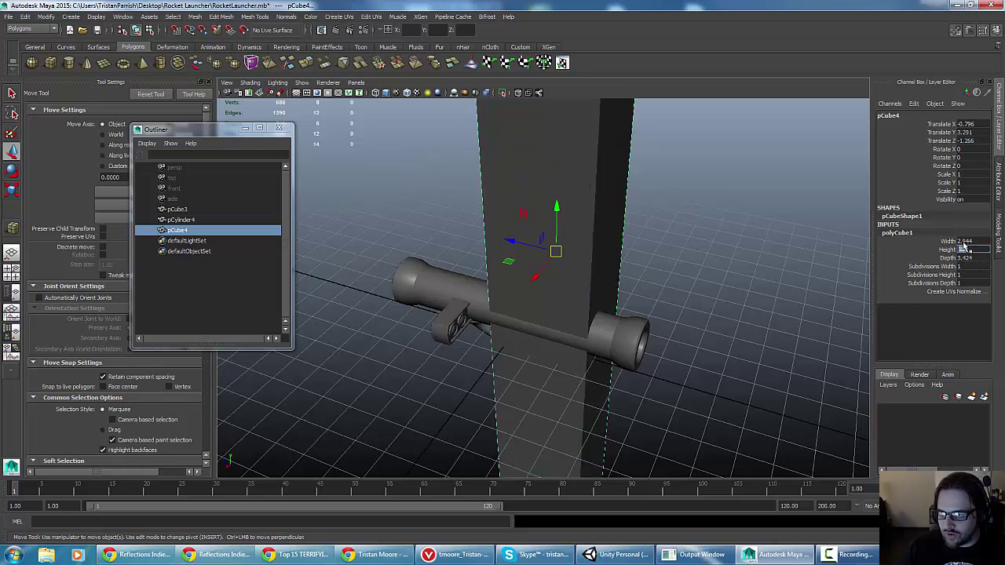
Set the reference box's width and depth to 30
{"action": "double_click", "coordinate": [966, 241]}
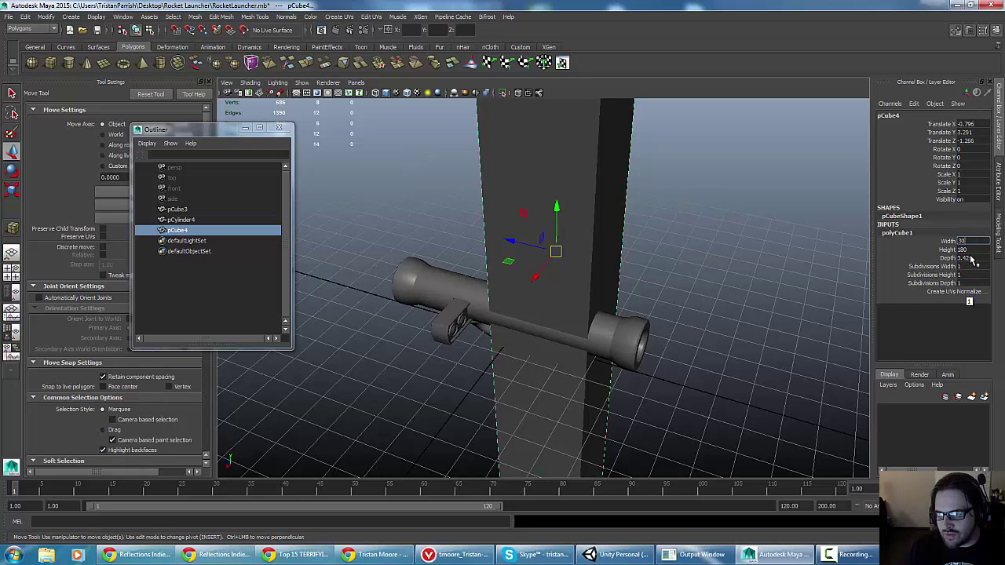
{"action": "left_click", "coordinate": [972, 259]}
{"action": "type", "text": "30"}
{"action": "key", "text": "Return"}
{"action": "scroll", "coordinate": [472, 256], "scroll_direction": "down", "scroll_amount": 10}
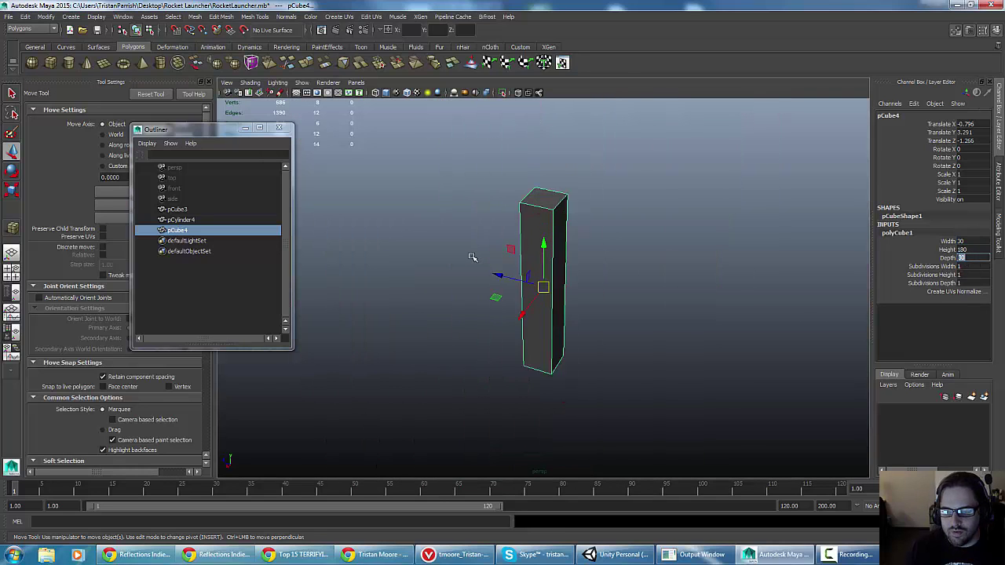
{"action": "scroll", "coordinate": [471, 258], "scroll_direction": "up", "scroll_amount": 3}
Set the reference box's width and depth to 60
{"action": "double_click", "coordinate": [965, 241]}
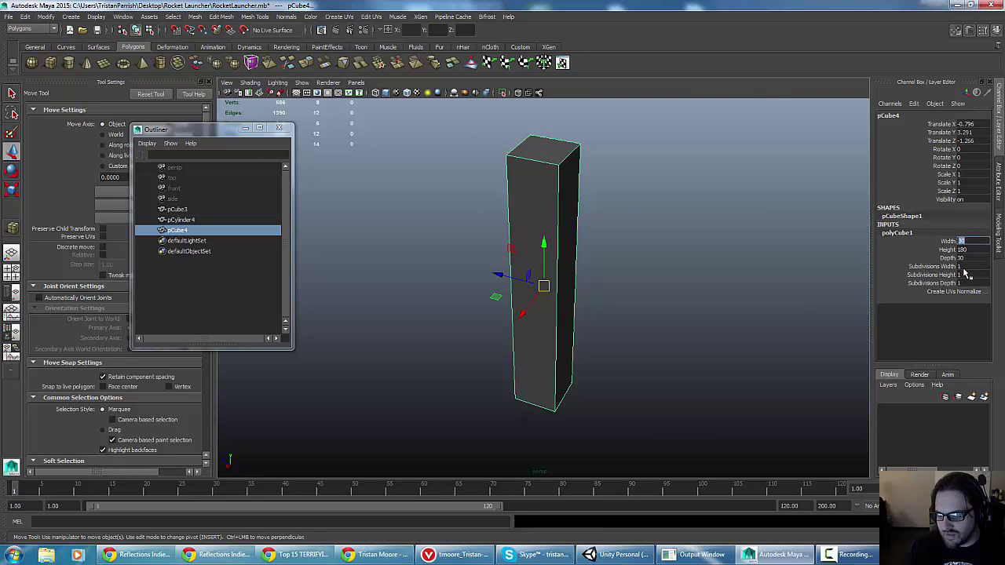
{"action": "key", "text": "Return"}
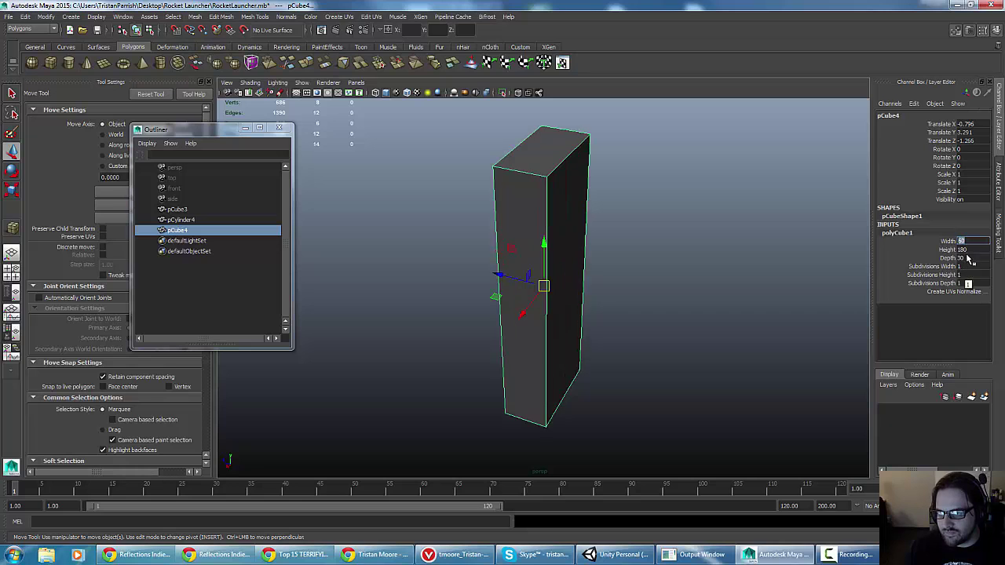
{"action": "double_click", "coordinate": [973, 258]}
{"action": "type", "text": "60"}
{"action": "key", "text": "Return"}
Examine the proportions of the resized reference box from several angles and distances
{"action": "scroll", "coordinate": [383, 259], "scroll_direction": "up", "scroll_amount": 3}
{"action": "left_click_drag", "start_coordinate": [382, 259], "coordinate": [472, 242], "text": "alt"}
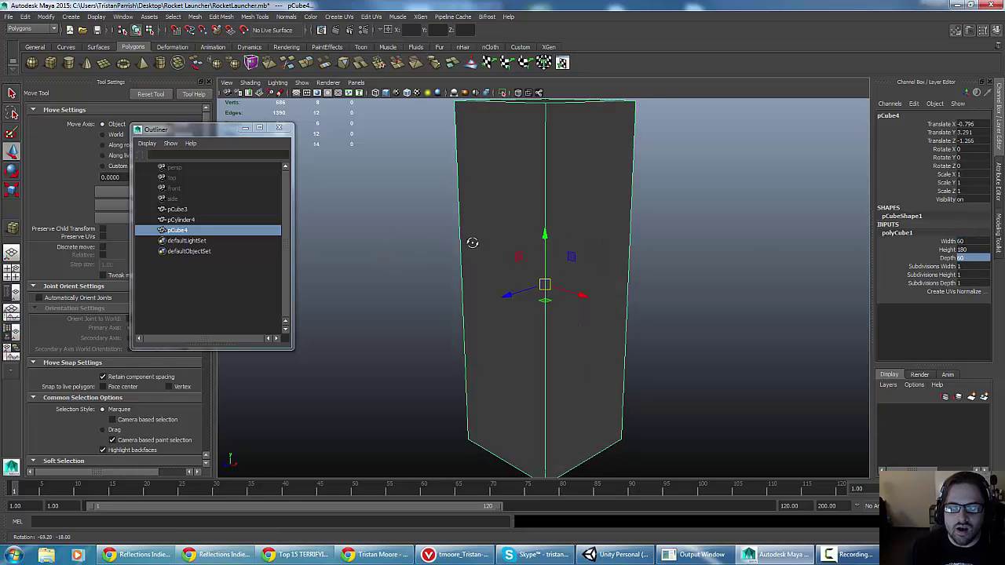
{"action": "scroll", "coordinate": [472, 242], "scroll_direction": "down", "scroll_amount": 3}
{"action": "scroll", "coordinate": [473, 243], "scroll_direction": "up", "scroll_amount": 3}
{"action": "scroll", "coordinate": [443, 242], "scroll_direction": "down", "scroll_amount": 3}
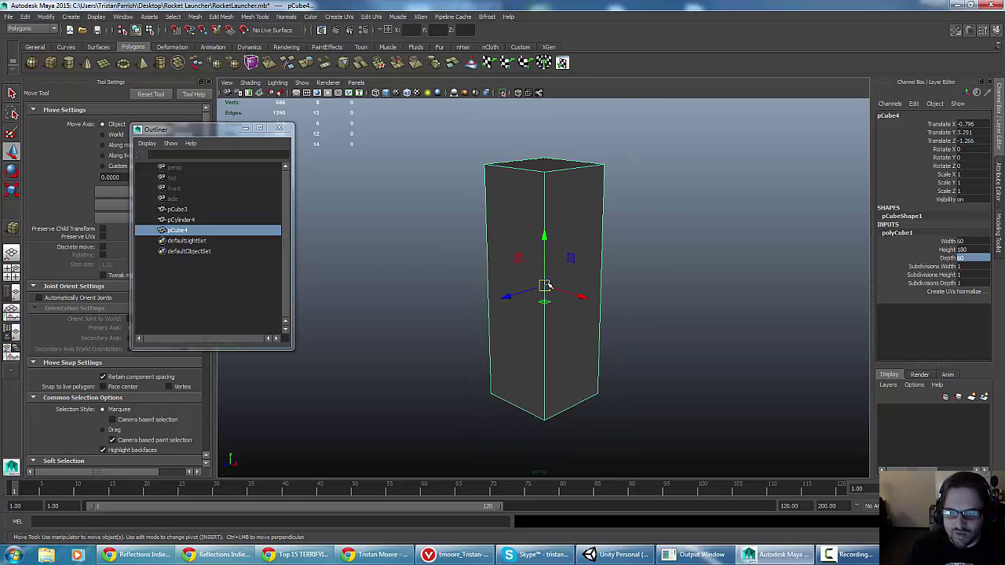
{"action": "left_click_drag", "start_coordinate": [437, 321], "coordinate": [515, 329], "text": "alt"}
{"action": "scroll", "coordinate": [431, 311], "scroll_direction": "up", "scroll_amount": 3}
{"action": "scroll", "coordinate": [426, 311], "scroll_direction": "down", "scroll_amount": 3}
{"action": "left_click_drag", "start_coordinate": [485, 315], "coordinate": [477, 313], "text": "alt"}
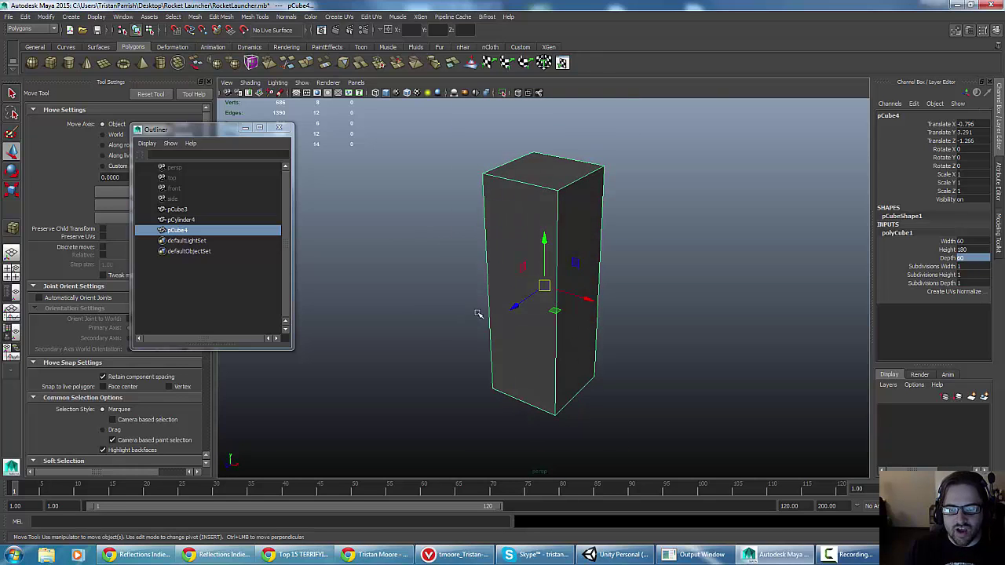
Scale the launcher pCube3 and rocket pCylinder4 together to match the reference box, setting Scale X, Y and Z to 20
{"action": "left_click", "coordinate": [167, 210]}
{"action": "left_click", "coordinate": [176, 221], "text": "ctrl"}
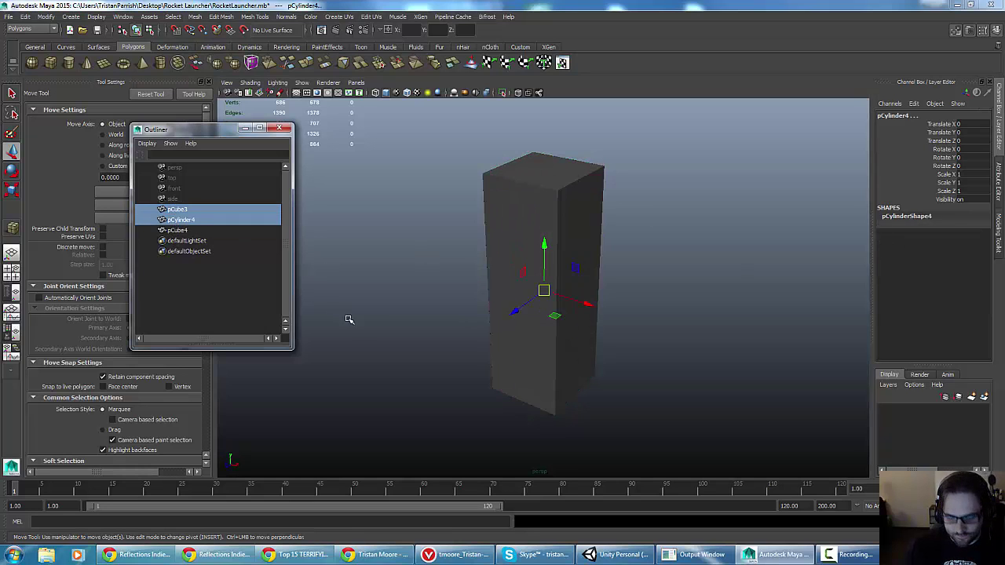
{"action": "key", "text": "r"}
{"action": "left_click_drag", "start_coordinate": [545, 293], "coordinate": [610, 278]}
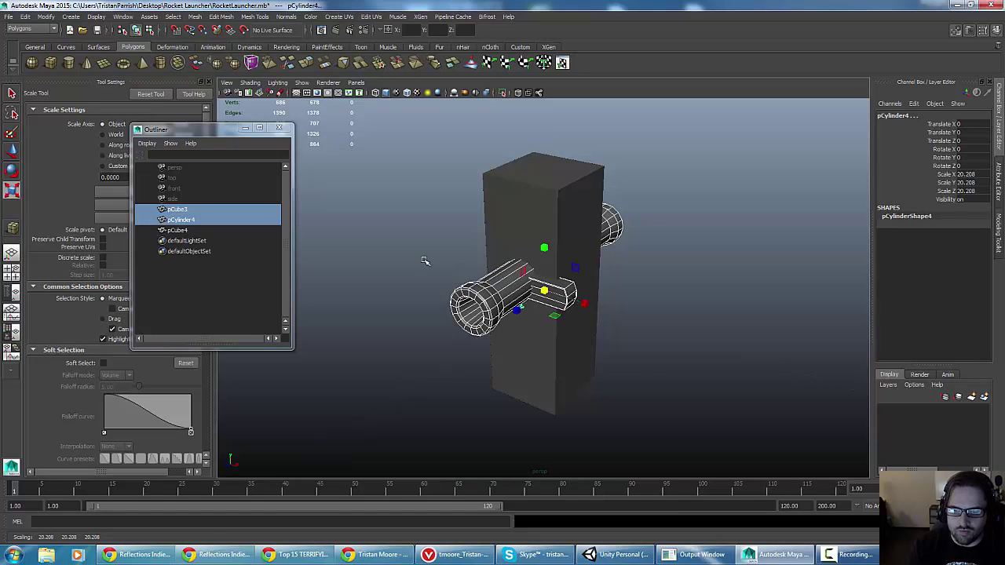
{"action": "scroll", "coordinate": [427, 260], "scroll_direction": "down", "scroll_amount": 5}
{"action": "scroll", "coordinate": [397, 246], "scroll_direction": "up", "scroll_amount": 5}
{"action": "left_click_drag", "start_coordinate": [435, 254], "coordinate": [510, 248], "text": "alt"}
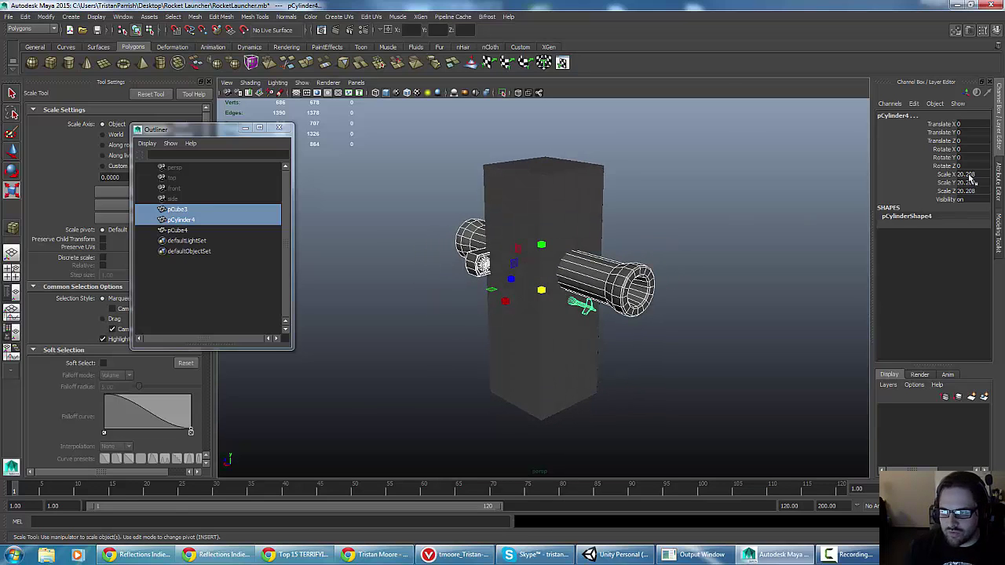
{"action": "left_click_drag", "start_coordinate": [970, 175], "coordinate": [972, 194]}
{"action": "type", "text": "20"}
{"action": "key", "text": "Return"}
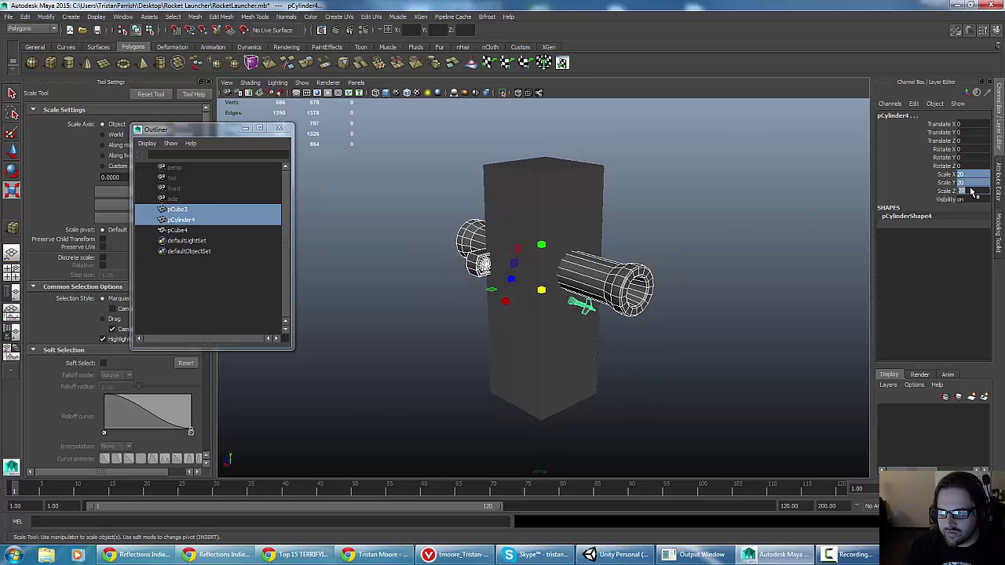
Delete the reference box standing through the launcher
{"action": "left_click_drag", "start_coordinate": [395, 247], "coordinate": [470, 242], "text": "alt"}
{"action": "left_click", "coordinate": [525, 212]}
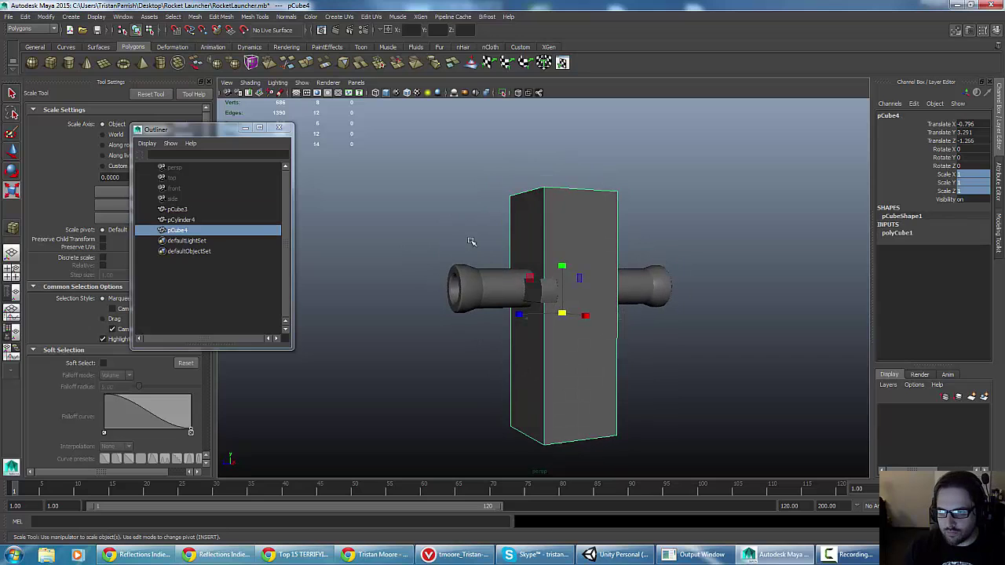
{"action": "key", "text": "Delete"}
Freeze the transformations of the rescaled launcher and rocket meshes together
{"action": "left_click_drag", "start_coordinate": [516, 198], "coordinate": [711, 362], "text": "alt"}
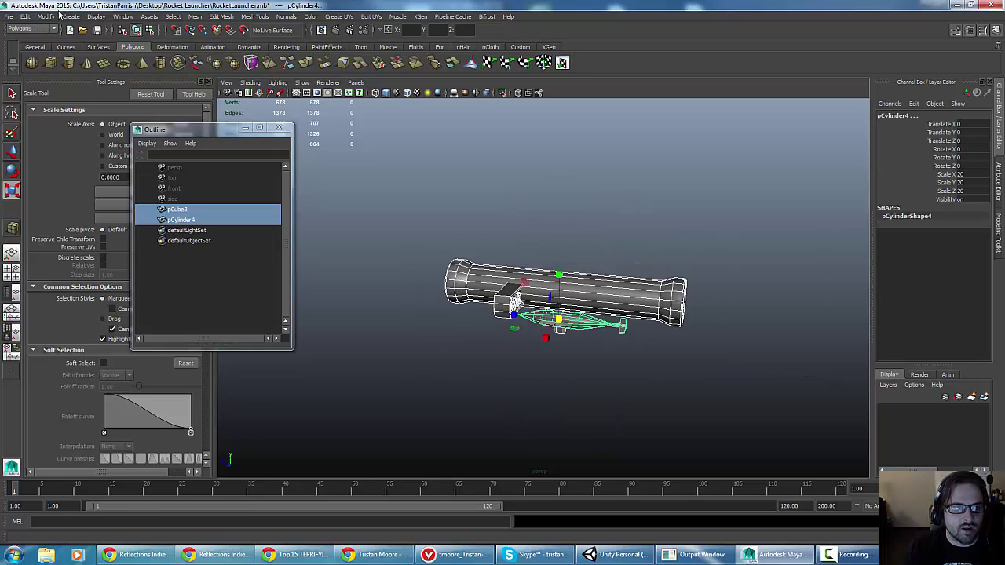
{"action": "left_click", "coordinate": [46, 17]}
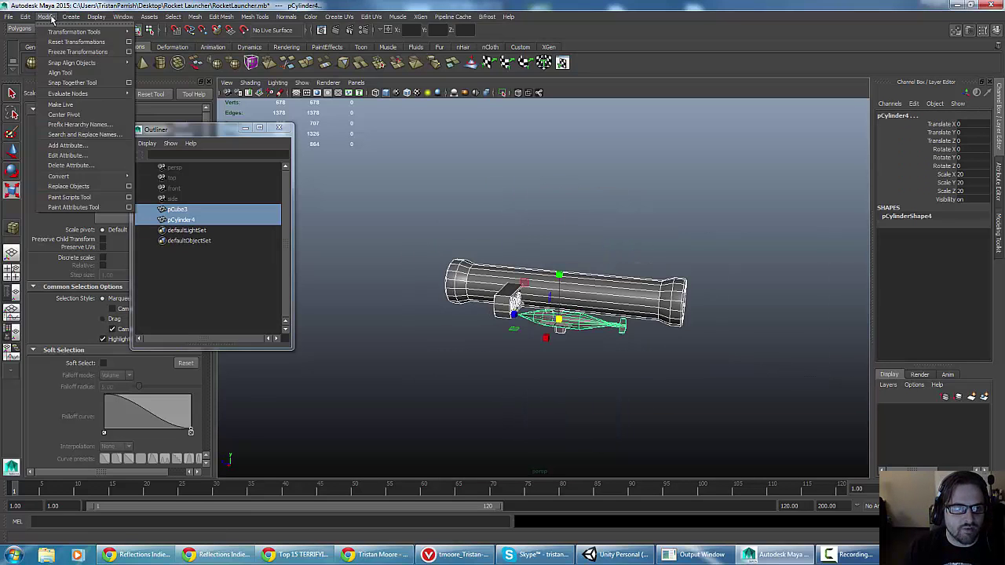
{"action": "left_click", "coordinate": [77, 52]}
{"action": "left_click", "coordinate": [427, 265]}
Rename the launcher mesh pCube3 as RocketLauncher
{"action": "left_click", "coordinate": [445, 272]}
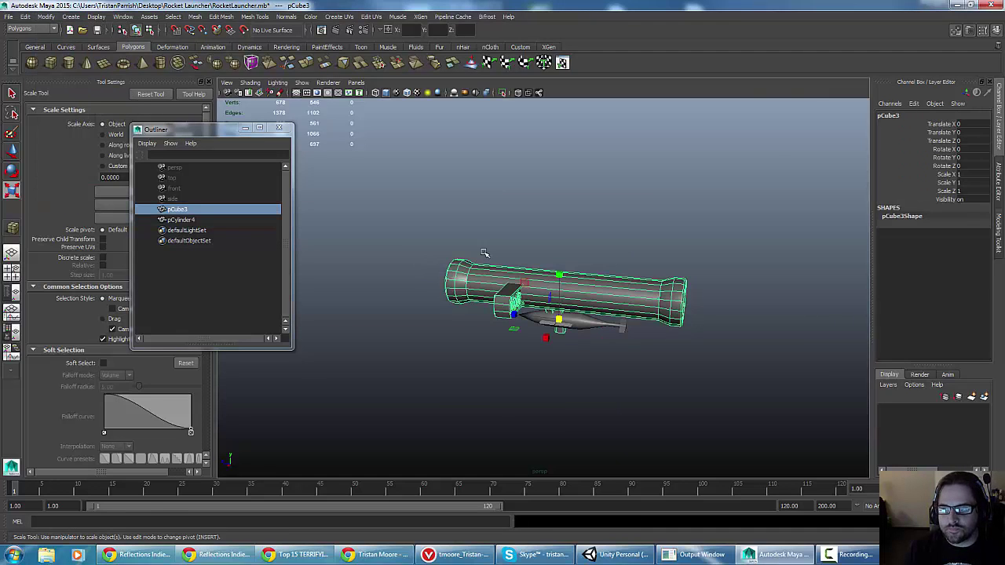
{"action": "left_click", "coordinate": [895, 116]}
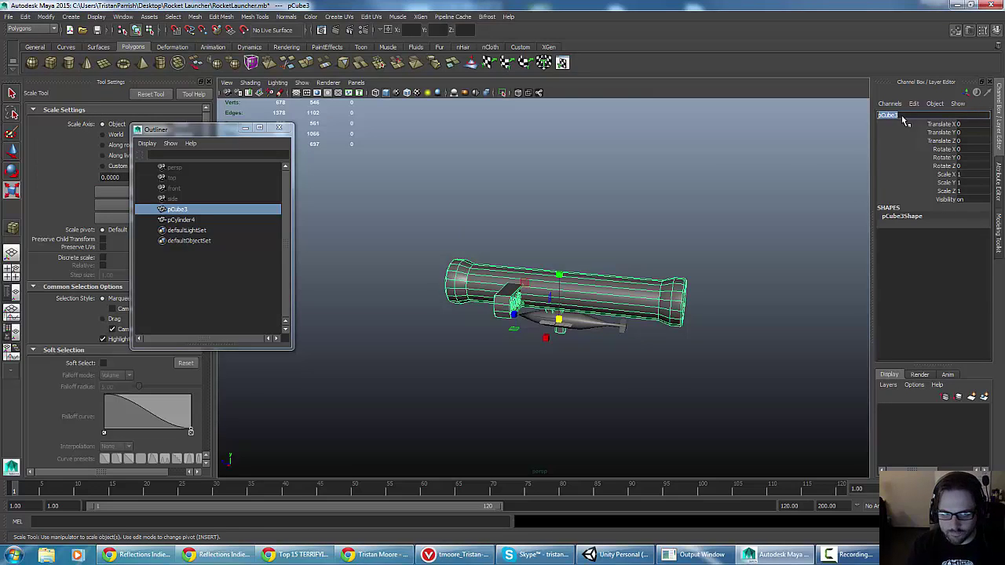
{"action": "type", "text": "Rocket"}
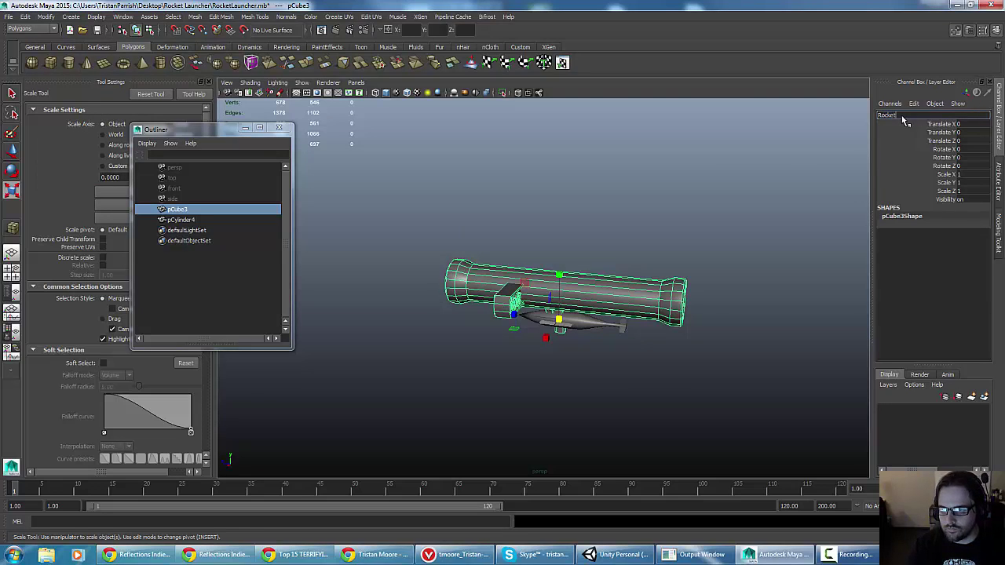
{"action": "type", "text": "Launcher"}
{"action": "key", "text": "Return"}
Rename the rocket mesh pCylinder4 as RocketProjectile
{"action": "left_click", "coordinate": [585, 337]}
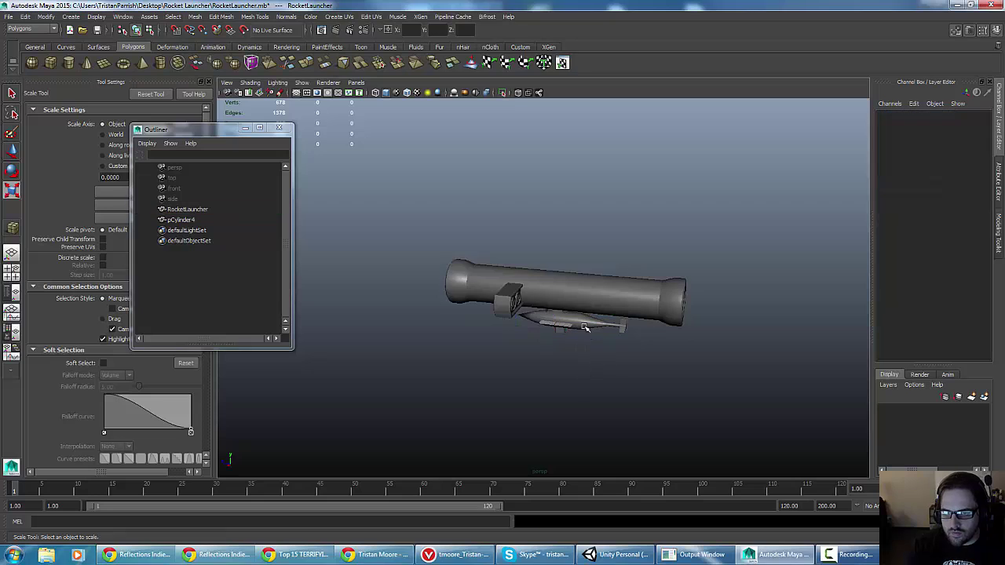
{"action": "left_click", "coordinate": [584, 325]}
{"action": "left_click", "coordinate": [895, 115]}
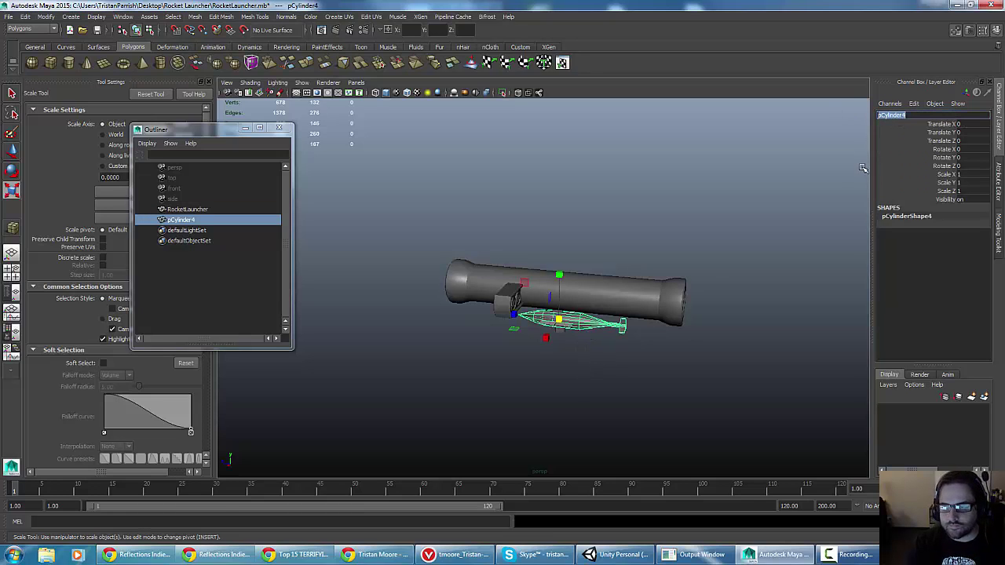
{"action": "type", "text": "RocketProje"}
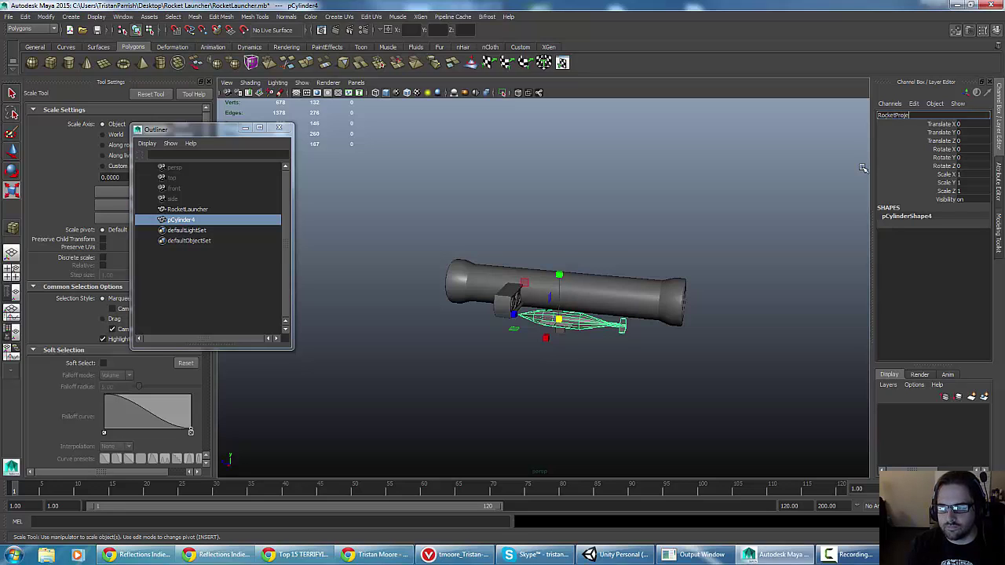
{"action": "type", "text": "ctile"}
{"action": "key", "text": "Return"}
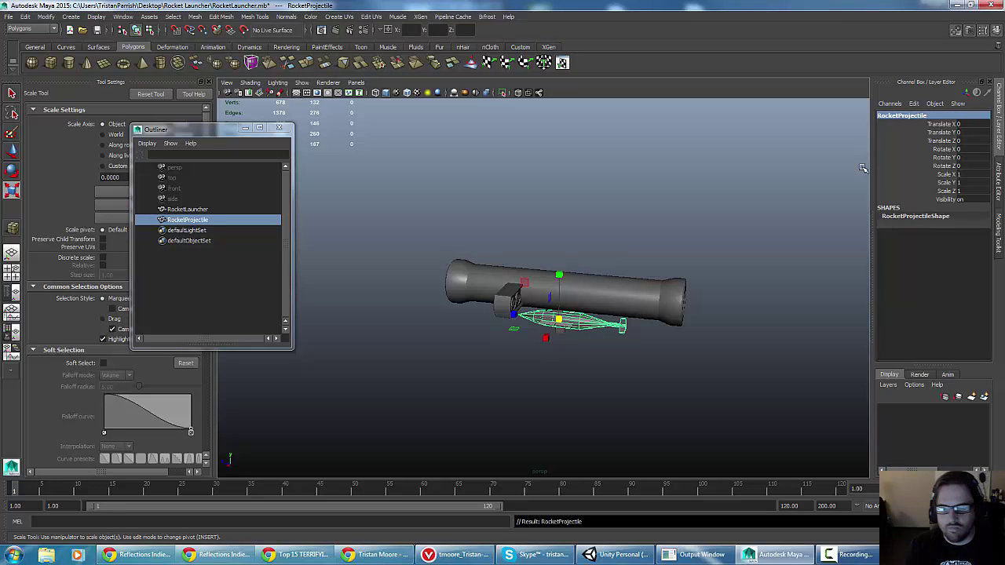
Select the RocketLauncher mesh and inspect the launcher and rocket from the side
{"action": "left_click", "coordinate": [398, 303]}
{"action": "left_click_drag", "start_coordinate": [456, 265], "coordinate": [450, 275], "text": "alt"}
{"action": "left_click", "coordinate": [514, 284]}
{"action": "left_click_drag", "start_coordinate": [519, 292], "coordinate": [497, 277], "text": "alt"}
{"action": "scroll", "coordinate": [515, 274], "scroll_direction": "up", "scroll_amount": 7}
{"action": "scroll", "coordinate": [467, 301], "scroll_direction": "down", "scroll_amount": 4}
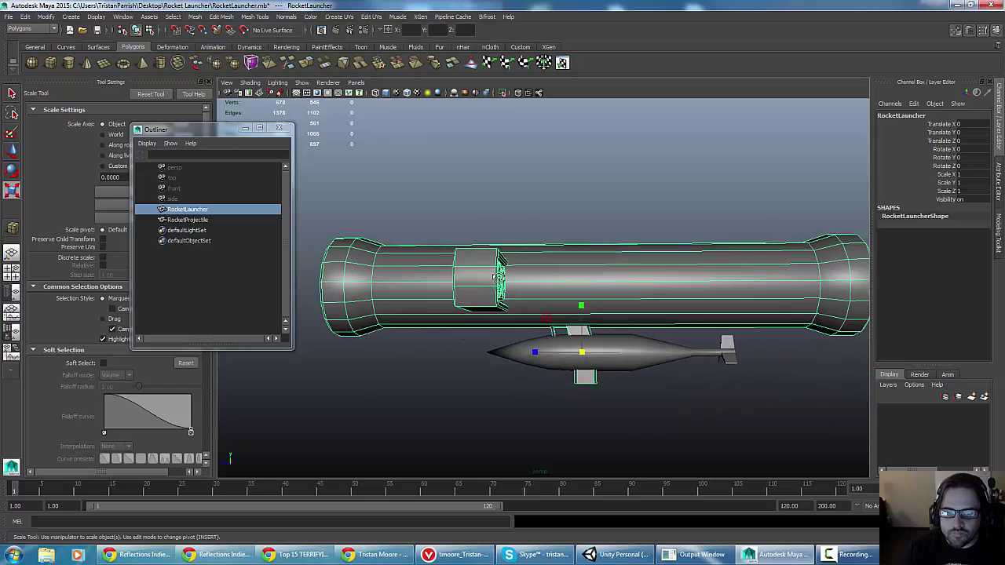
{"action": "scroll", "coordinate": [475, 295], "scroll_direction": "down", "scroll_amount": 2}
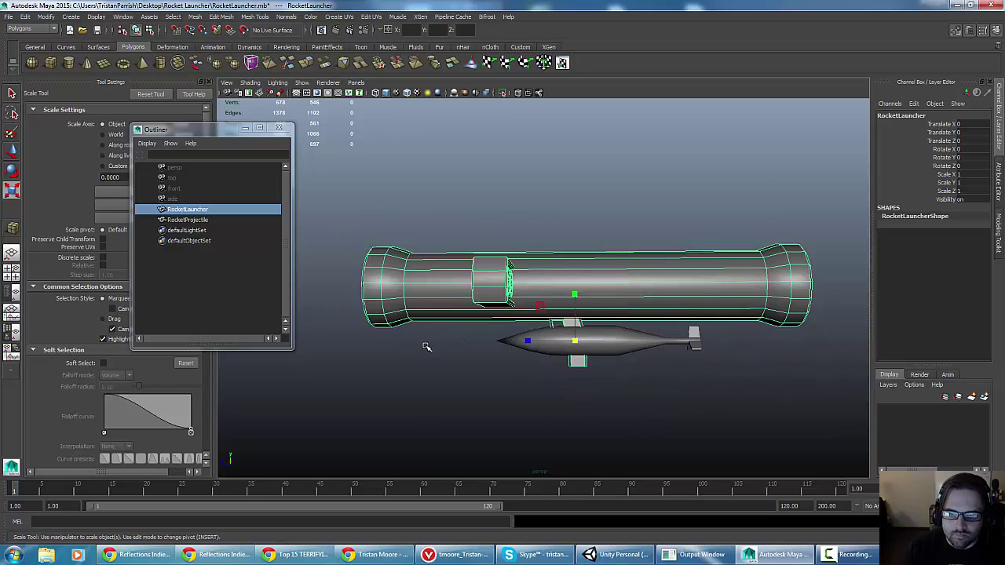
Switch to the side view and hide the RocketProjectile mesh
{"action": "key", "text": "space"}
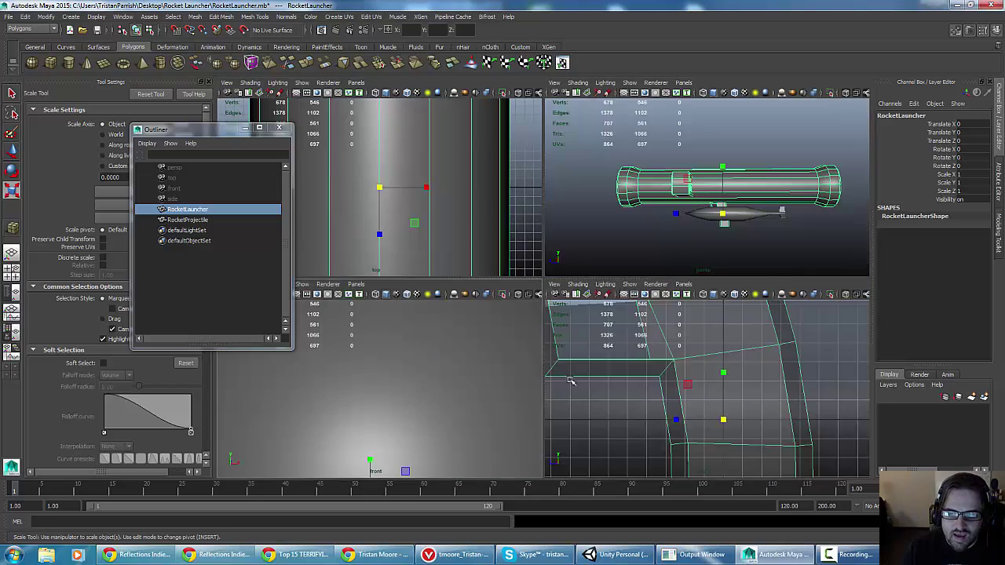
{"action": "scroll", "coordinate": [621, 346], "scroll_direction": "down", "scroll_amount": 3}
{"action": "key", "text": "space"}
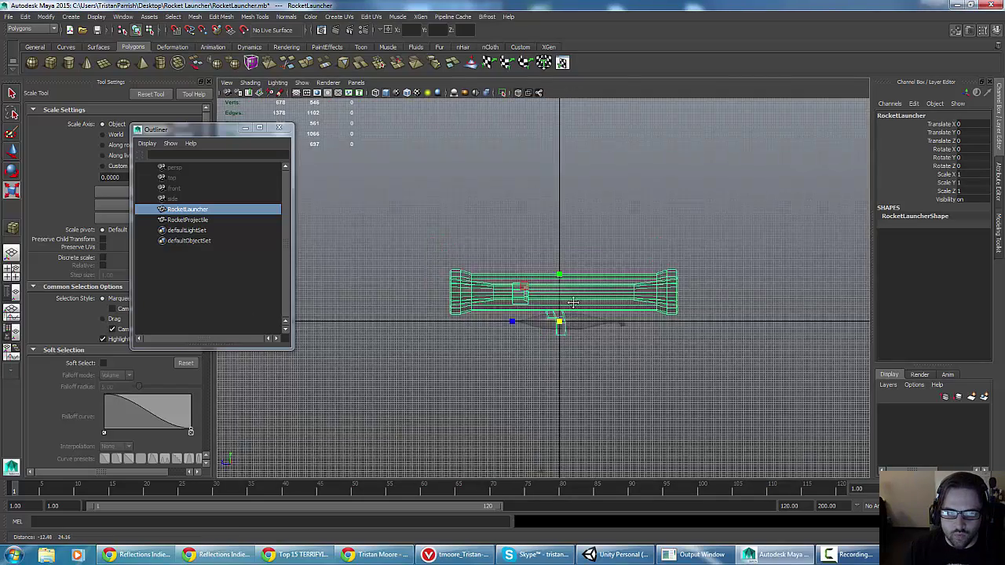
{"action": "scroll", "coordinate": [501, 334], "scroll_direction": "up", "scroll_amount": 5}
{"action": "scroll", "coordinate": [500, 334], "scroll_direction": "down", "scroll_amount": 5}
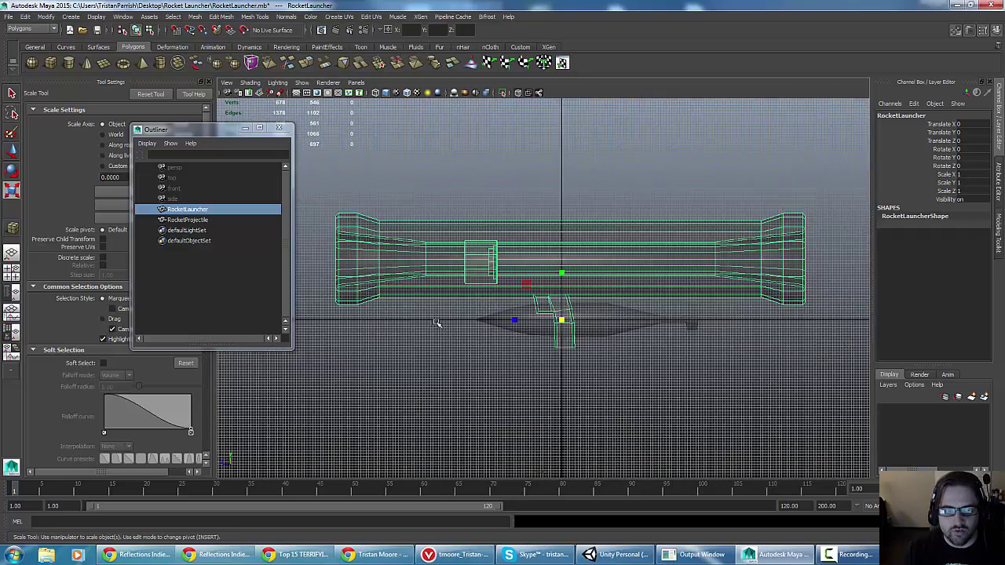
{"action": "left_click", "coordinate": [179, 222]}
{"action": "middle_click_drag", "start_coordinate": [584, 302], "coordinate": [526, 320], "text": "alt"}
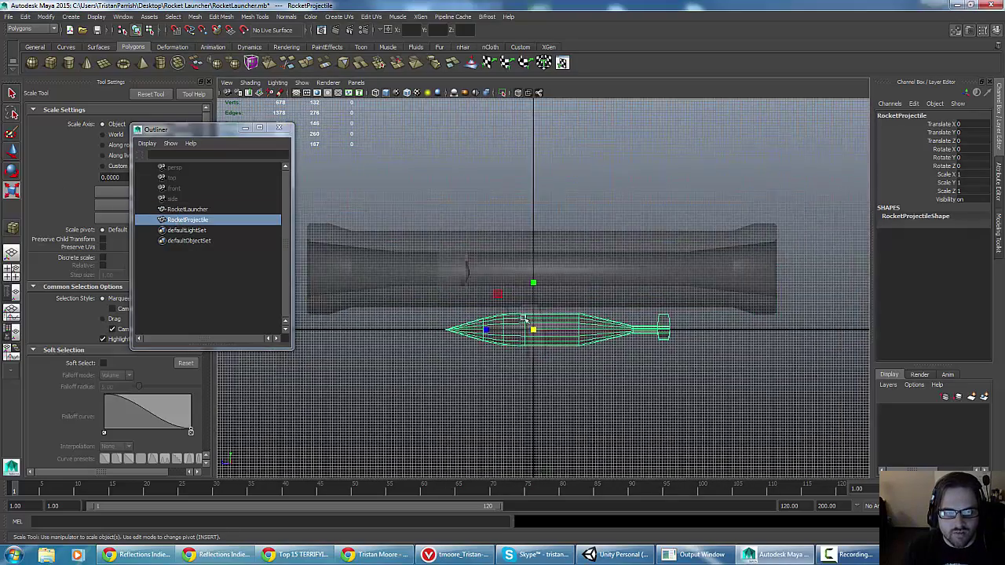
{"action": "key", "text": "ctrl+h"}
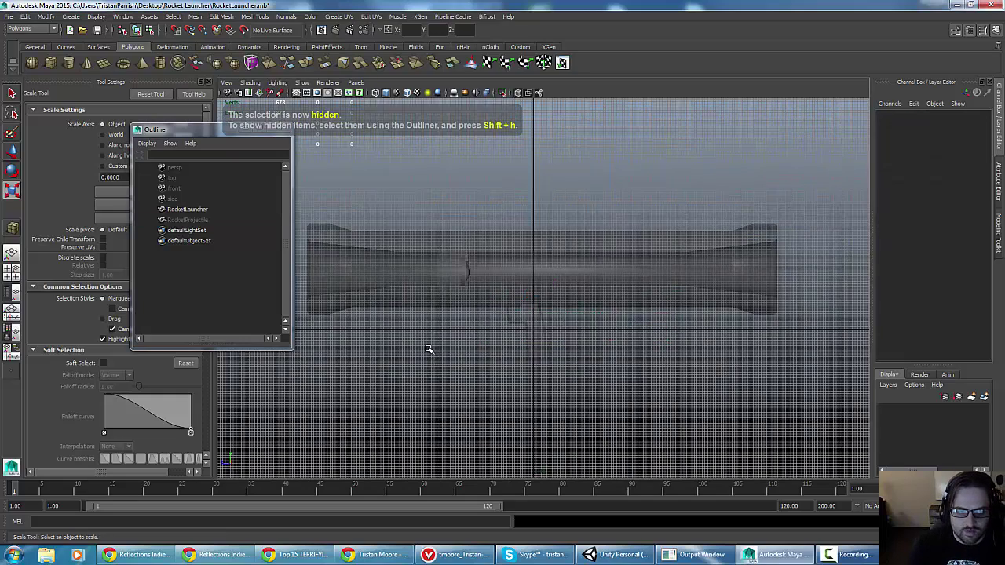
Select the RocketLauncher mesh and examine its tube and grip in the side view
{"action": "middle_click_drag", "start_coordinate": [433, 294], "coordinate": [505, 310], "text": "alt"}
{"action": "left_click", "coordinate": [442, 280]}
{"action": "scroll", "coordinate": [504, 309], "scroll_direction": "up", "scroll_amount": 1}
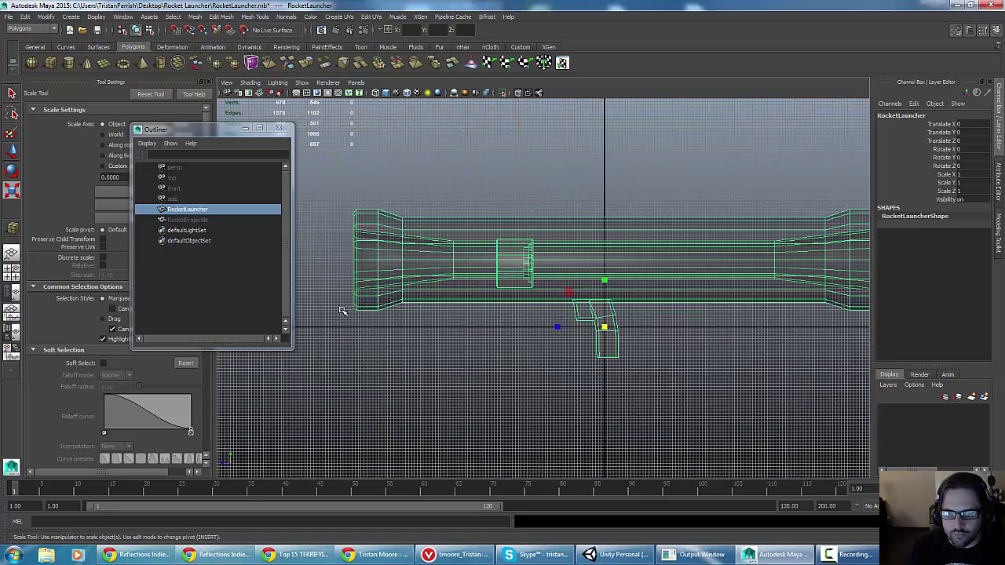
{"action": "middle_click_drag", "start_coordinate": [342, 311], "coordinate": [348, 337], "text": "alt"}
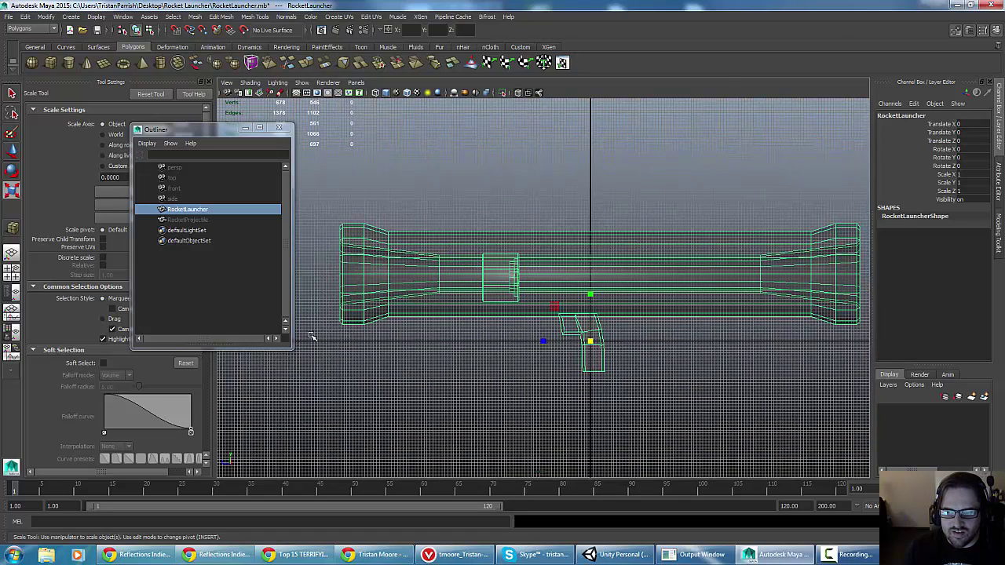
{"action": "left_click_drag", "start_coordinate": [374, 227], "coordinate": [471, 263], "text": "alt"}
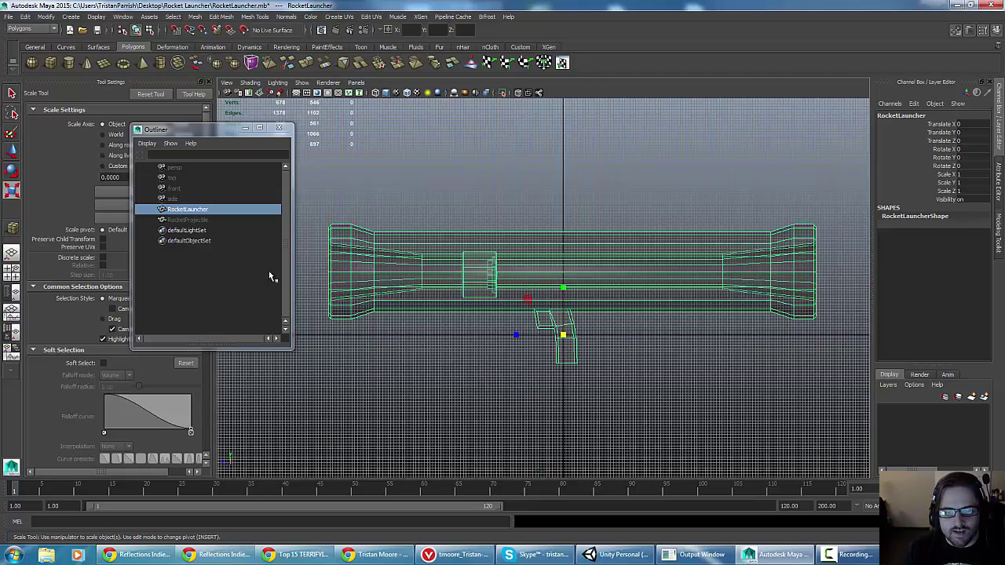
{"action": "middle_click_drag", "start_coordinate": [471, 250], "coordinate": [524, 231], "text": "alt"}
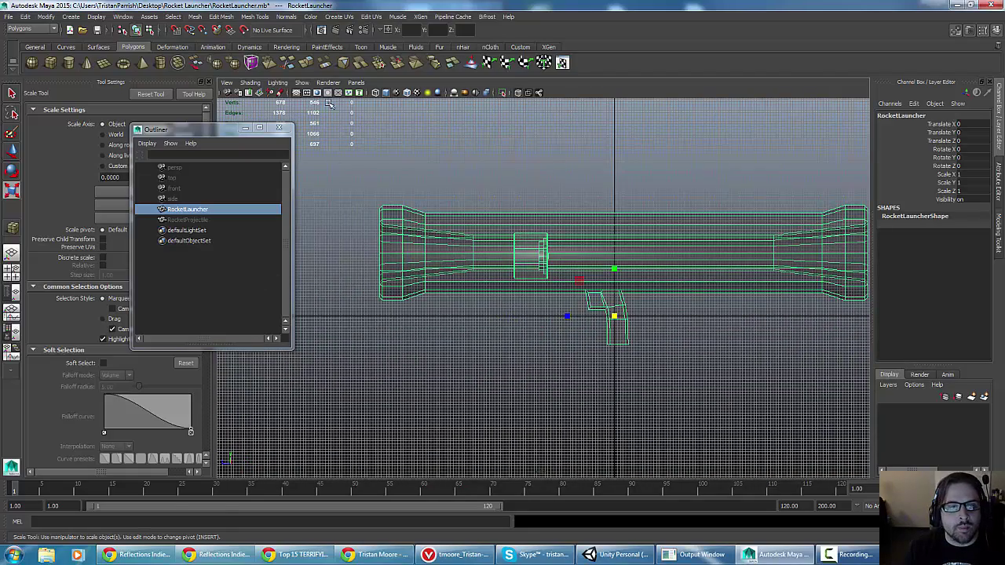
Switch to the Animation menu set and start the Joint Tool with its settings, keeping the view shaded
{"action": "left_click", "coordinate": [260, 17]}
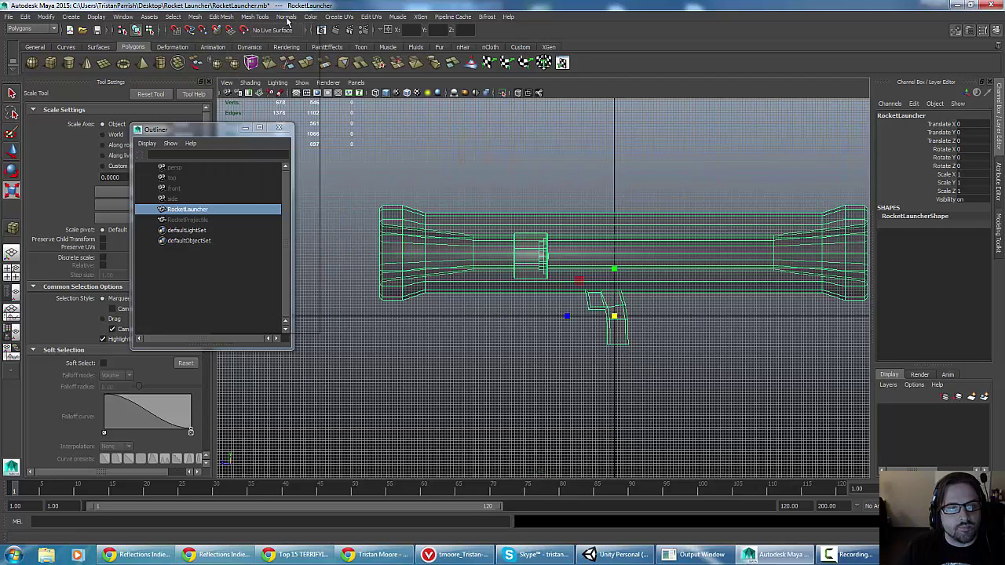
{"action": "left_click", "coordinate": [233, 15]}
{"action": "left_click", "coordinate": [31, 29]}
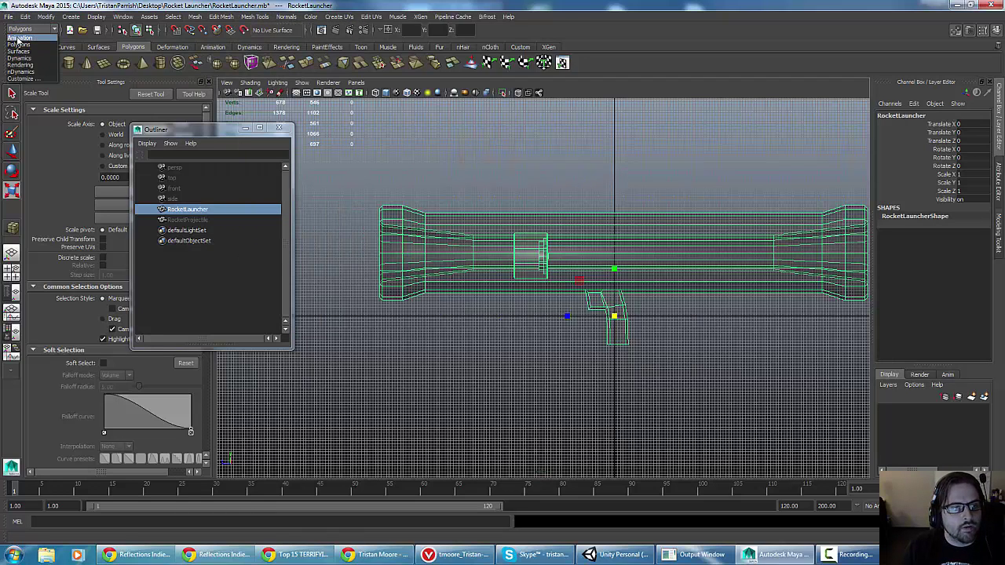
{"action": "left_click", "coordinate": [24, 37]}
{"action": "left_click", "coordinate": [352, 17]}
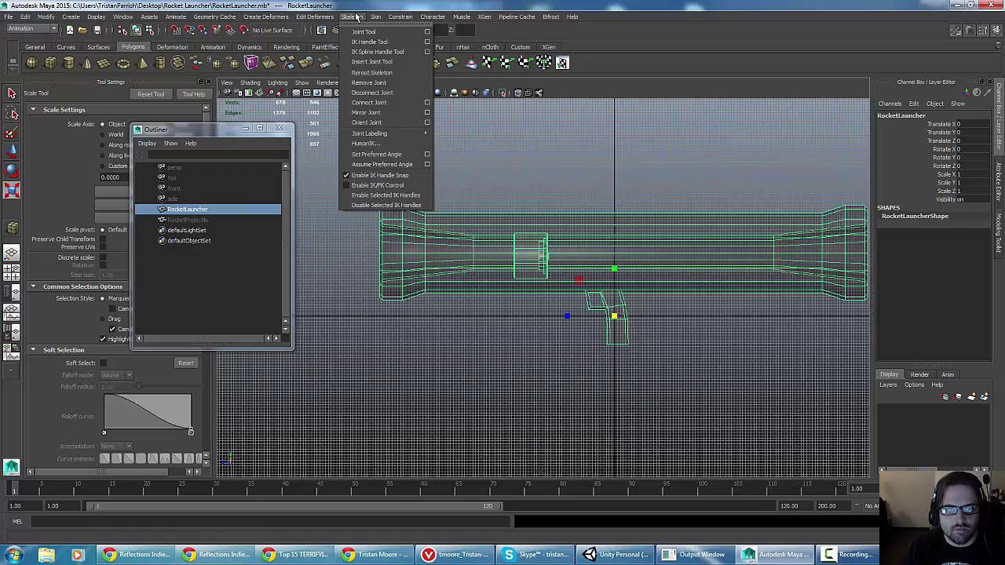
{"action": "left_click", "coordinate": [426, 33]}
{"action": "key", "text": "5"}
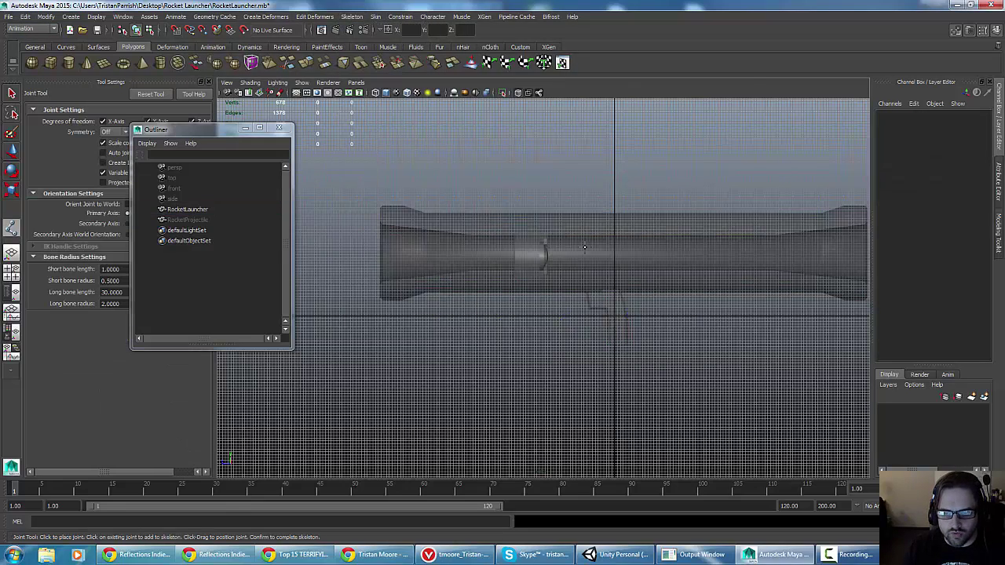
{"action": "scroll", "coordinate": [597, 306], "scroll_direction": "up", "scroll_amount": 5}
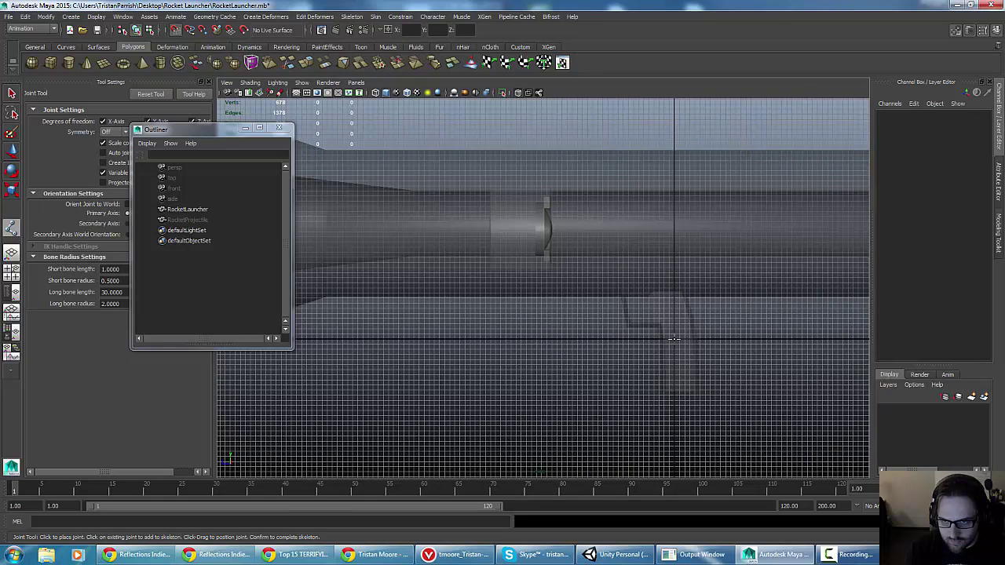
{"action": "left_click", "coordinate": [674, 339]}
{"action": "scroll", "coordinate": [542, 315], "scroll_direction": "down", "scroll_amount": 2}
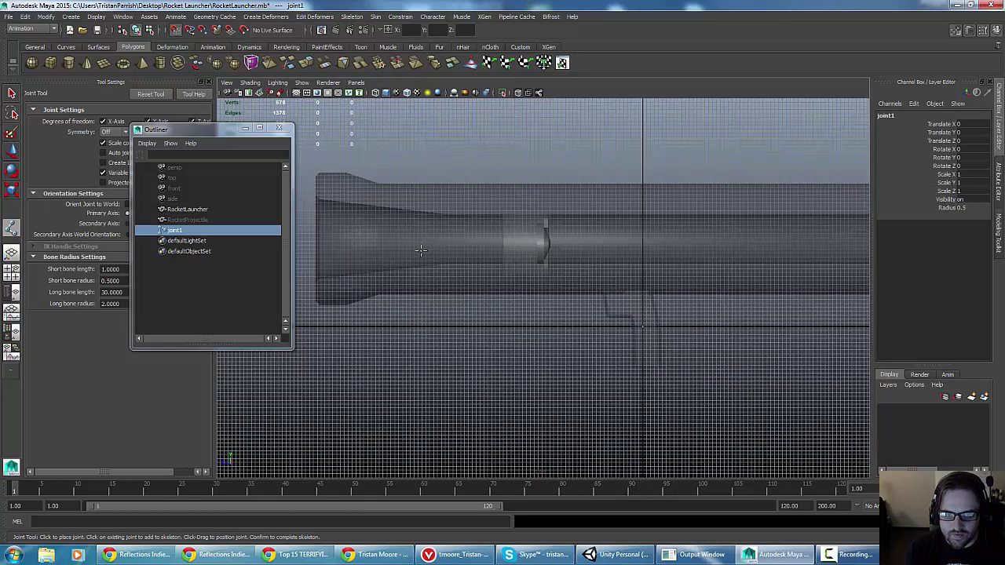
{"action": "middle_click_drag", "start_coordinate": [421, 250], "coordinate": [355, 231]}
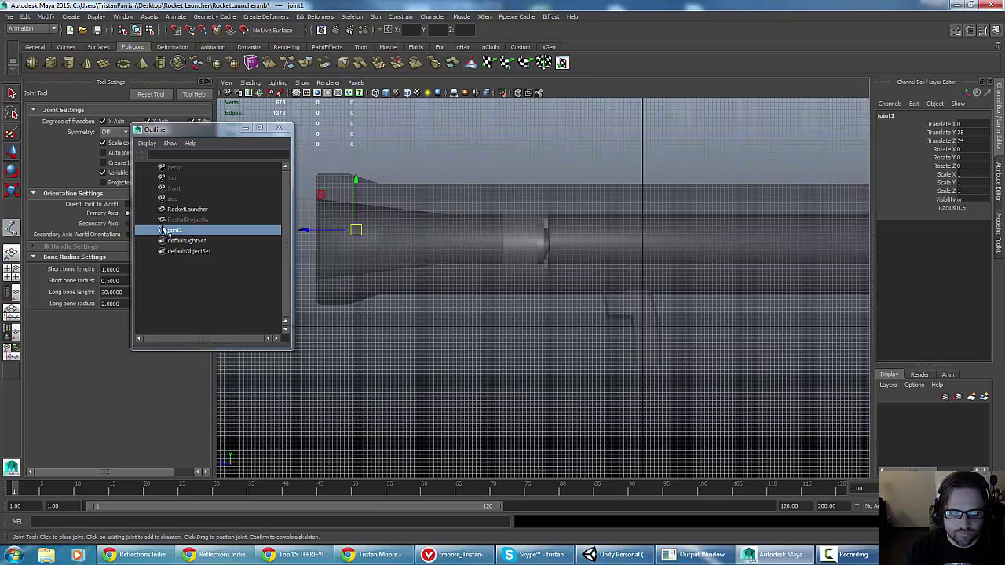
{"action": "key", "text": "Delete"}
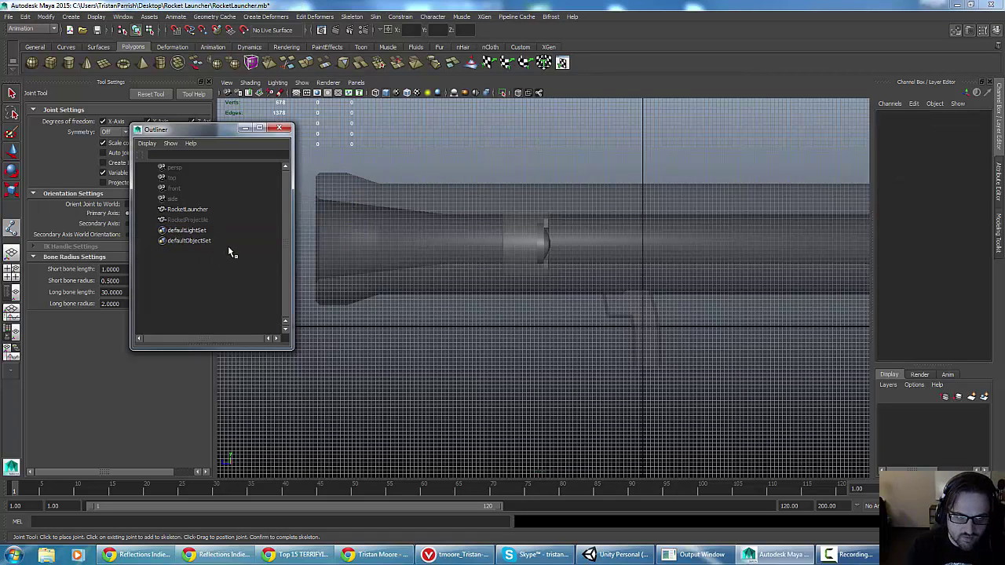
Place a root joint snapped to the grid origin at the grip and a second joint at the centre of the launcher's front opening
{"action": "key", "text": "x"}
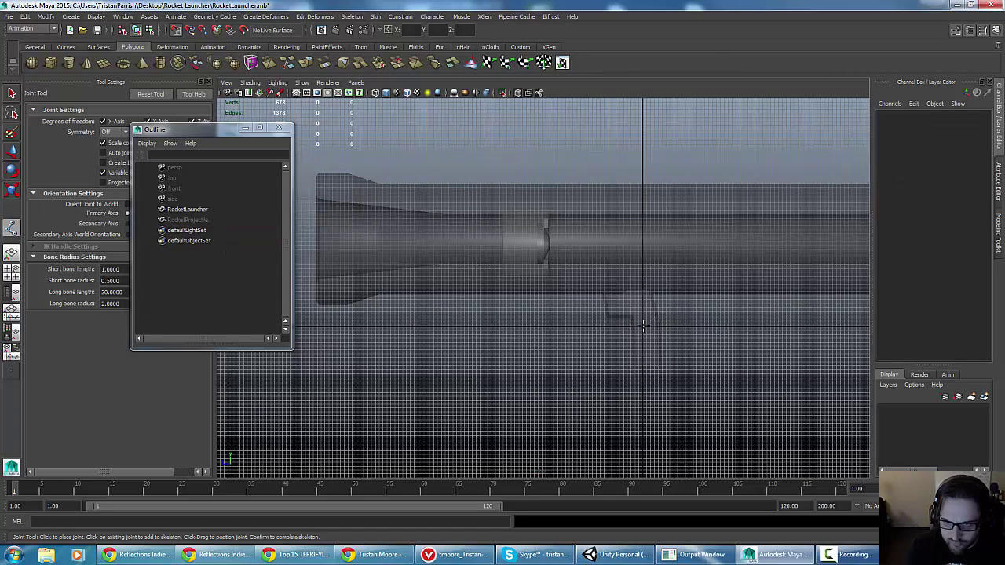
{"action": "left_click", "coordinate": [642, 327]}
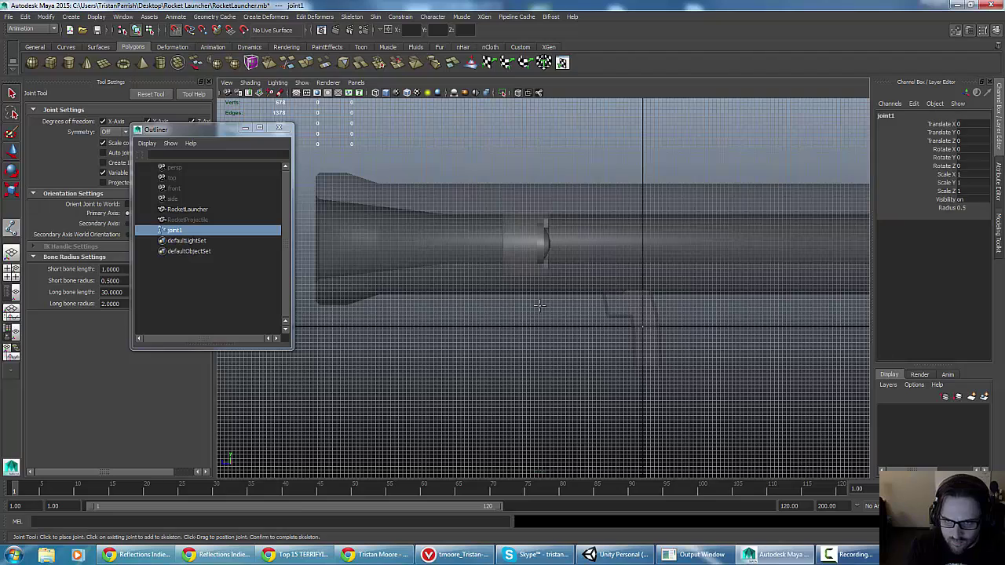
{"action": "left_click", "coordinate": [317, 238]}
Add a third joint to the chain at the centre of the launcher's rear opening
{"action": "scroll", "coordinate": [381, 271], "scroll_direction": "down", "scroll_amount": 6}
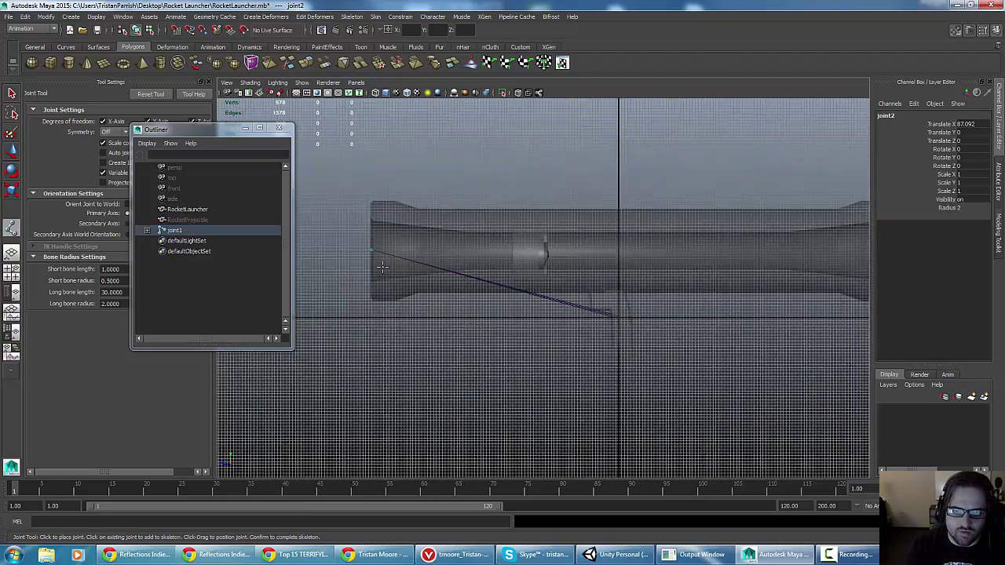
{"action": "middle_click_drag", "start_coordinate": [574, 219], "coordinate": [497, 231], "text": "alt"}
{"action": "scroll", "coordinate": [503, 235], "scroll_direction": "up", "scroll_amount": 8}
{"action": "middle_click_drag", "start_coordinate": [658, 275], "coordinate": [312, 280], "text": "alt"}
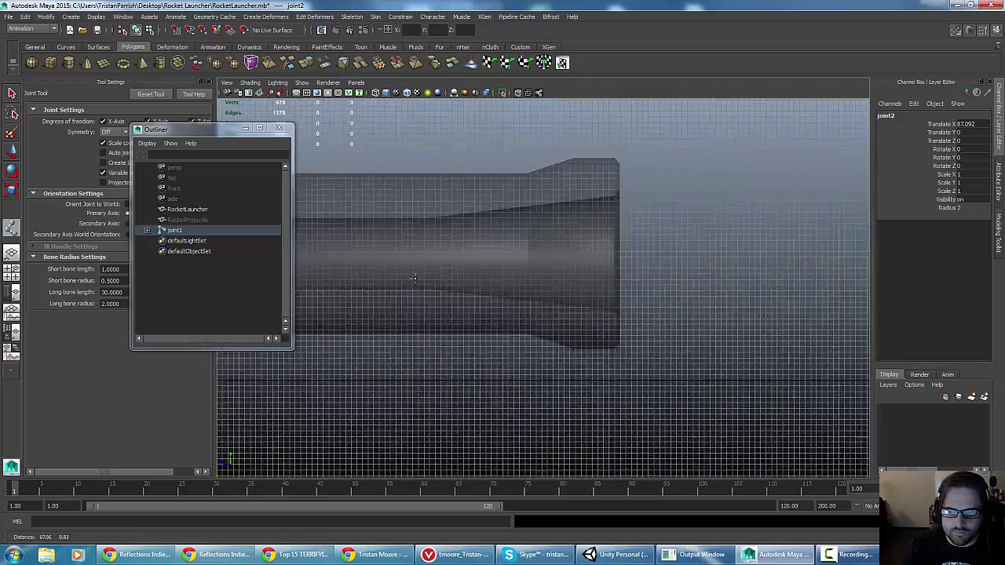
{"action": "scroll", "coordinate": [597, 281], "scroll_direction": "up", "scroll_amount": 4}
{"action": "middle_click_drag", "start_coordinate": [656, 285], "coordinate": [556, 289], "text": "alt"}
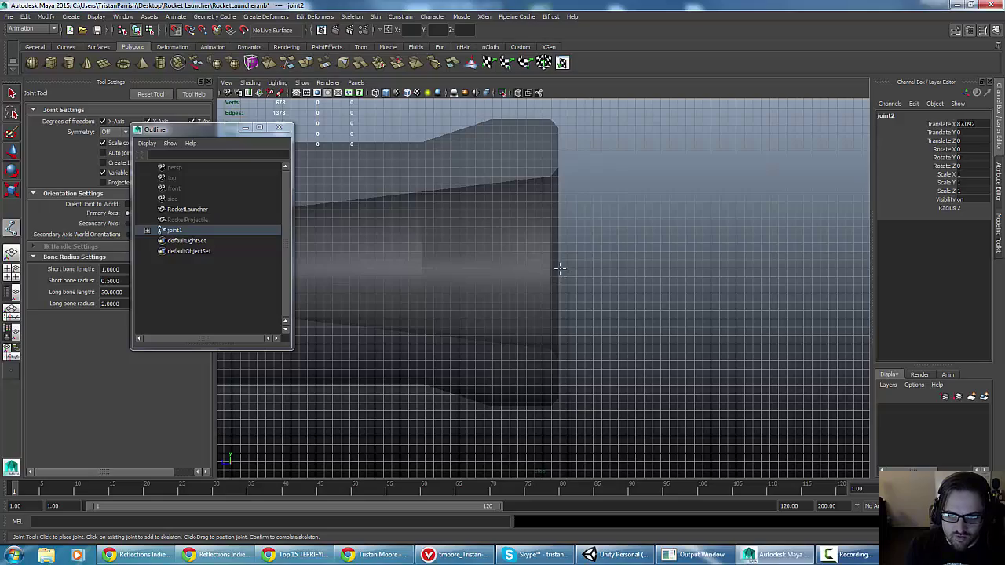
{"action": "left_click", "coordinate": [559, 269]}
Expand the joint hierarchy and rename the root joint as b_Grip
{"action": "scroll", "coordinate": [559, 269], "scroll_direction": "down", "scroll_amount": 6}
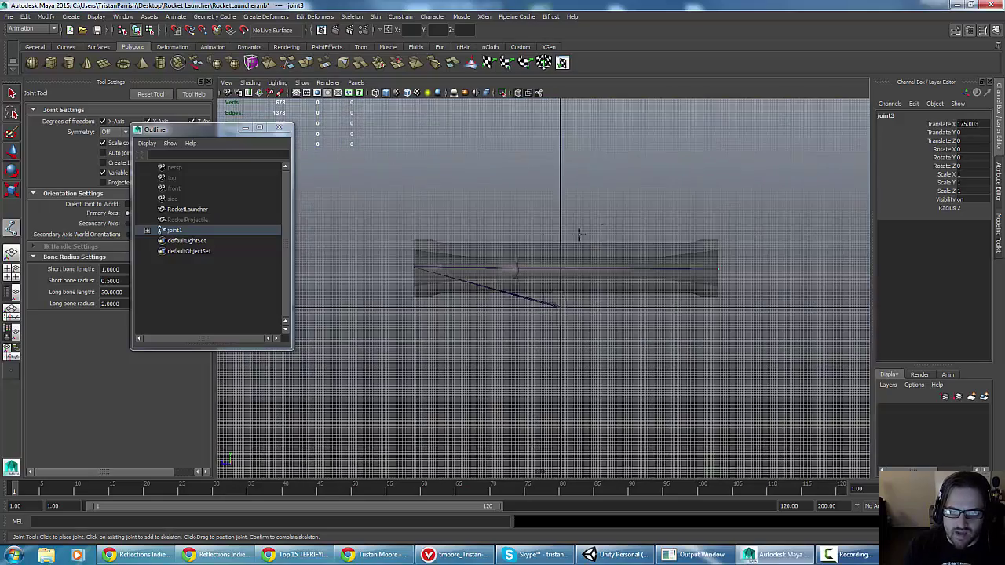
{"action": "scroll", "coordinate": [580, 234], "scroll_direction": "up", "scroll_amount": 6}
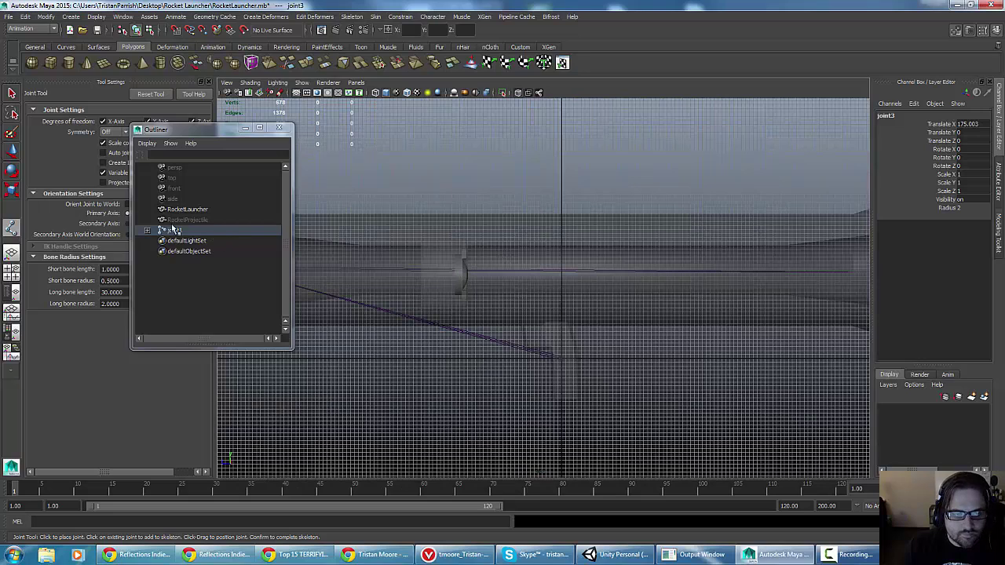
{"action": "left_click", "coordinate": [147, 230]}
{"action": "left_click", "coordinate": [158, 240]}
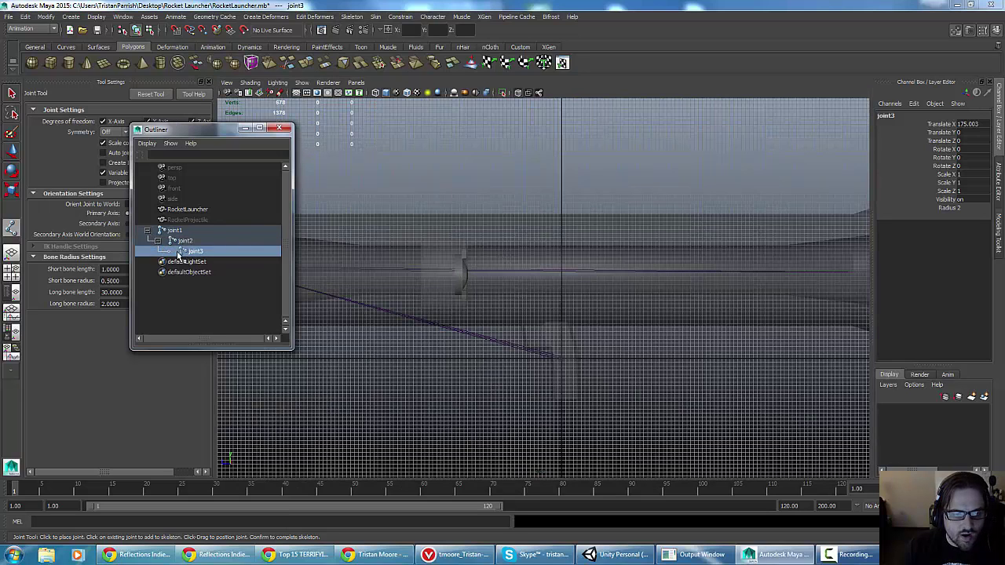
{"action": "double_click", "coordinate": [177, 231]}
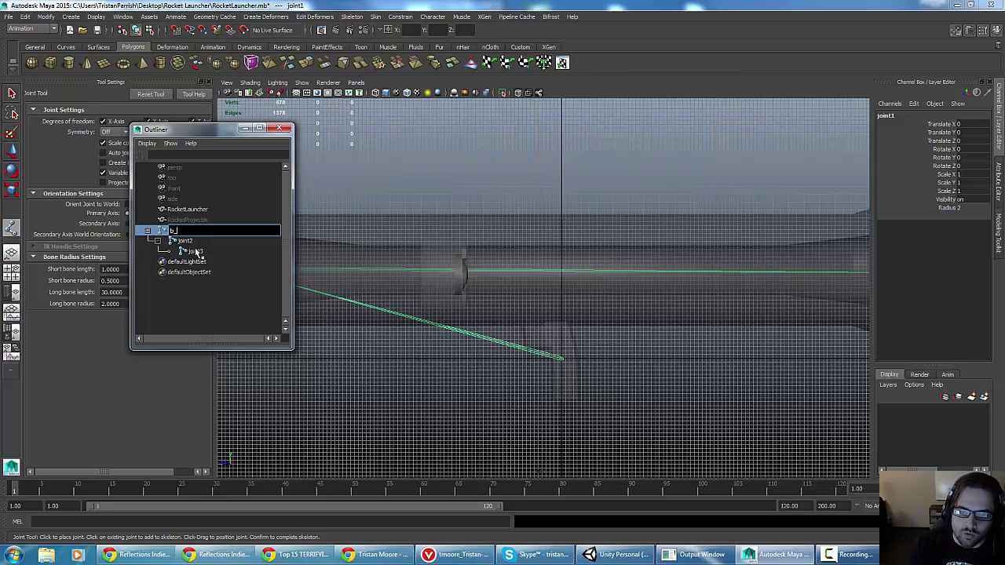
{"action": "type", "text": "b_Grip"}
{"action": "key", "text": "Return"}
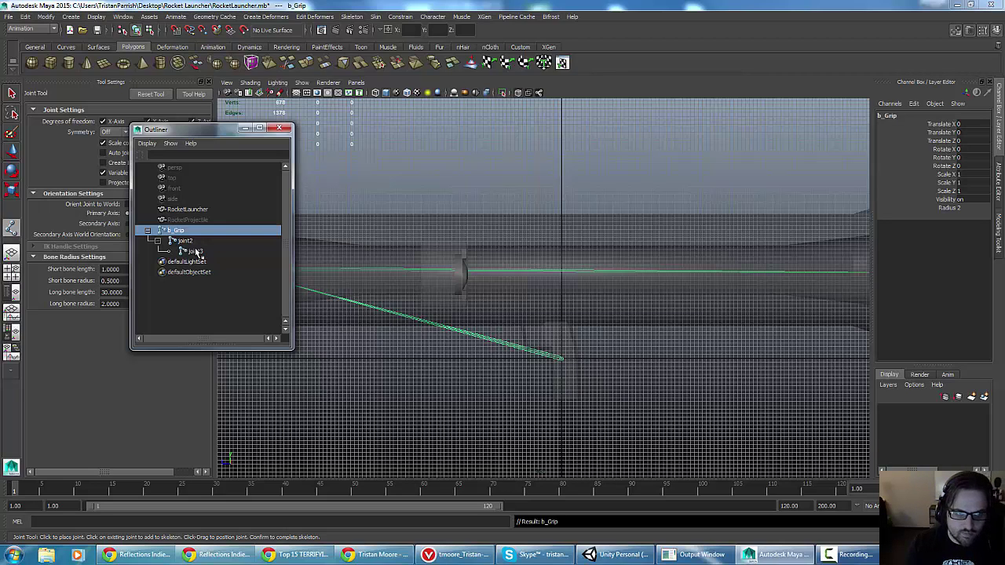
Rename the front-opening joint as b_FirePoint and the rear-opening joint as b_BackDraft
{"action": "double_click", "coordinate": [187, 241]}
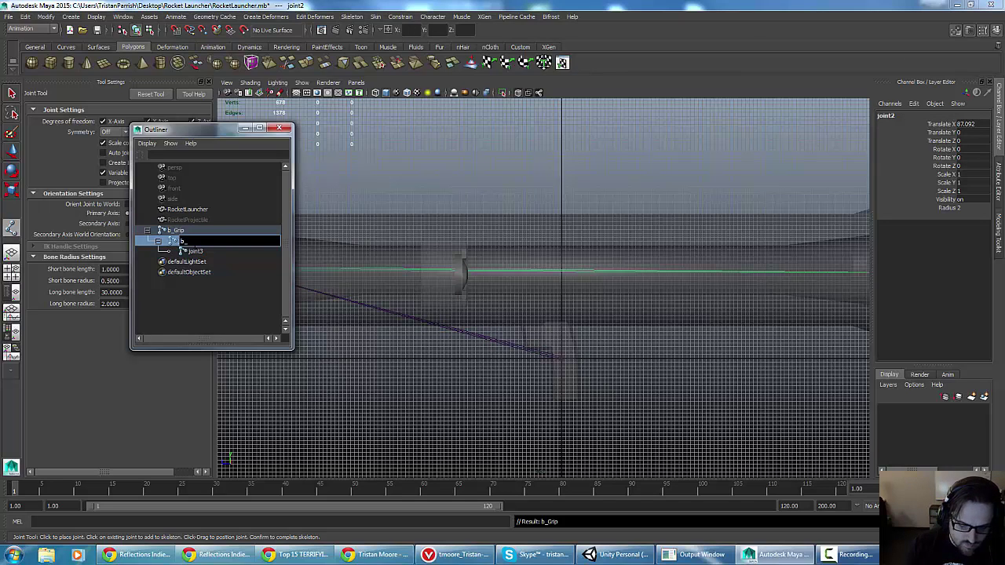
{"action": "type", "text": "b_FirePoint"}
{"action": "key", "text": "Return"}
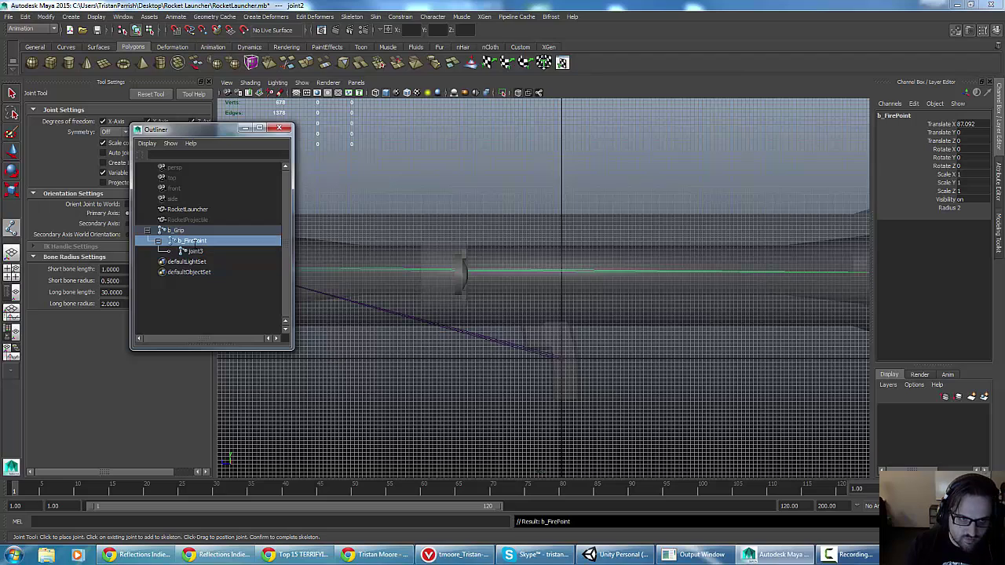
{"action": "double_click", "coordinate": [197, 251]}
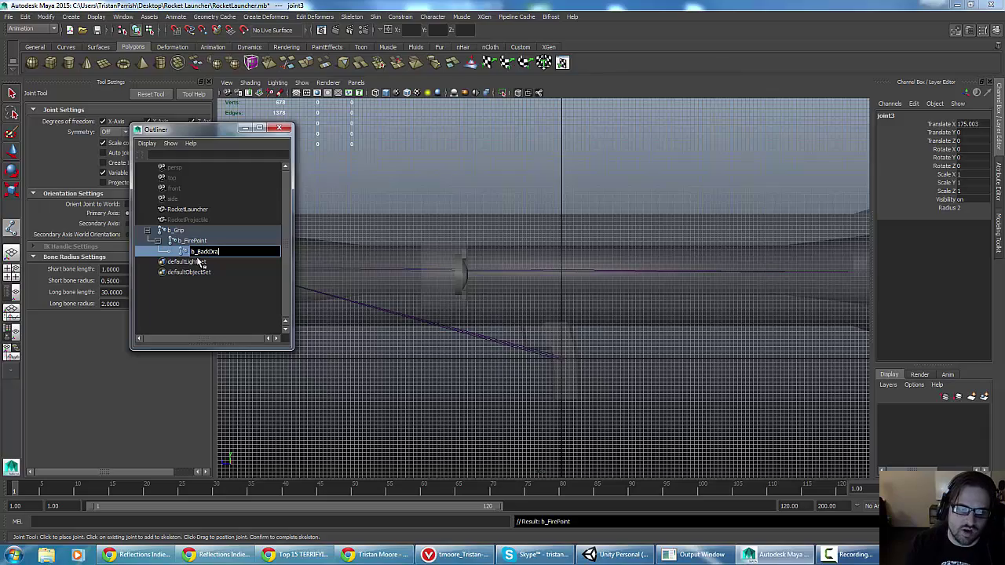
{"action": "type", "text": "b_BackDraft"}
{"action": "key", "text": "Return"}
{"action": "scroll", "coordinate": [518, 249], "scroll_direction": "down", "scroll_amount": 3}
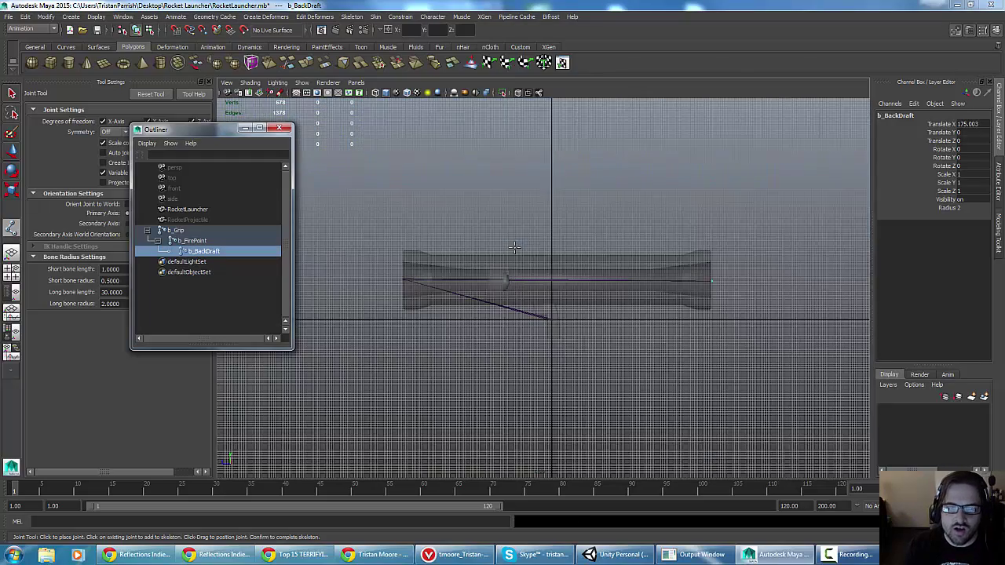
{"action": "middle_click_drag", "start_coordinate": [484, 249], "coordinate": [482, 269], "text": "alt"}
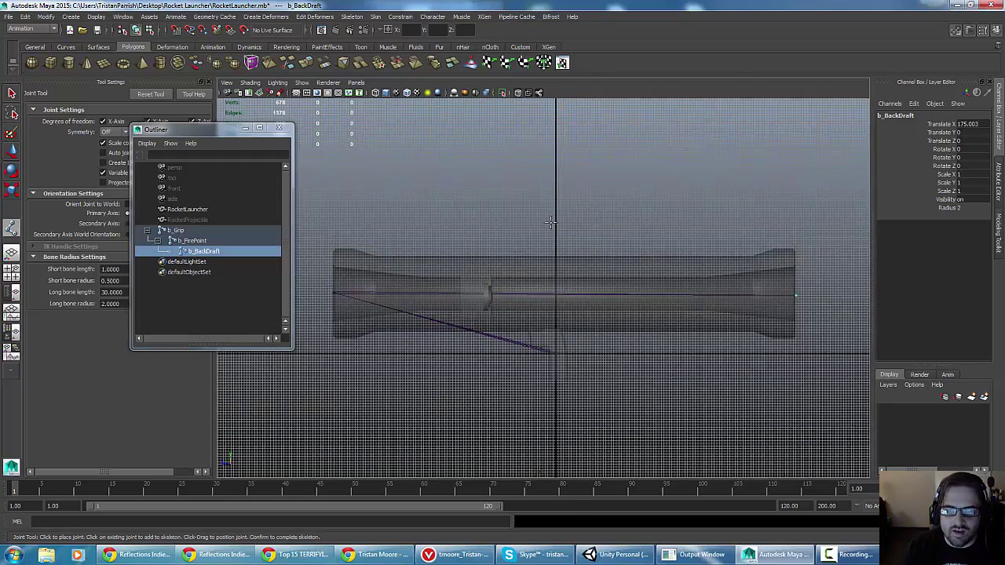
{"action": "scroll", "coordinate": [552, 223], "scroll_direction": "down", "scroll_amount": 2}
{"action": "scroll", "coordinate": [409, 242], "scroll_direction": "up", "scroll_amount": 3}
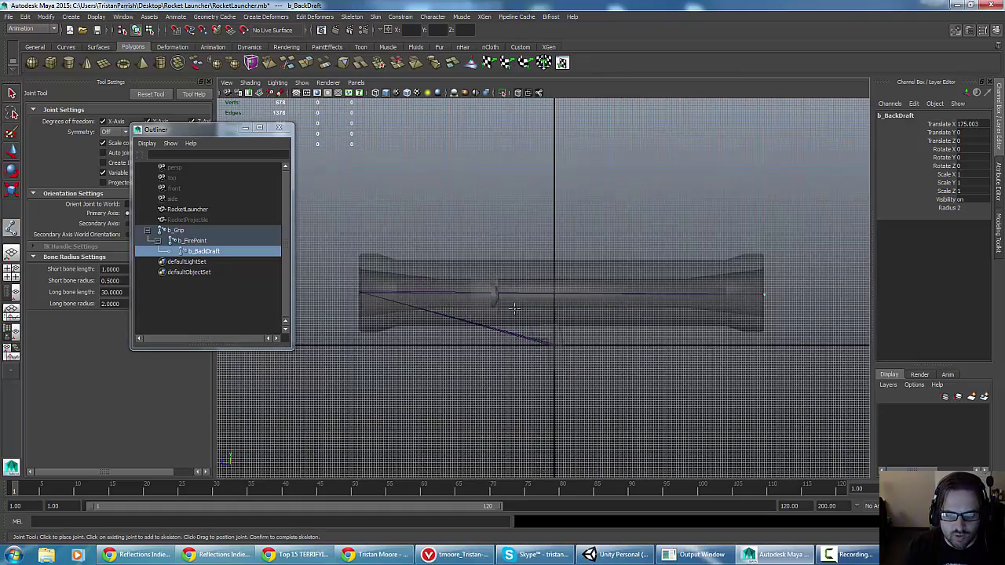
{"action": "scroll", "coordinate": [409, 282], "scroll_direction": "down", "scroll_amount": 3}
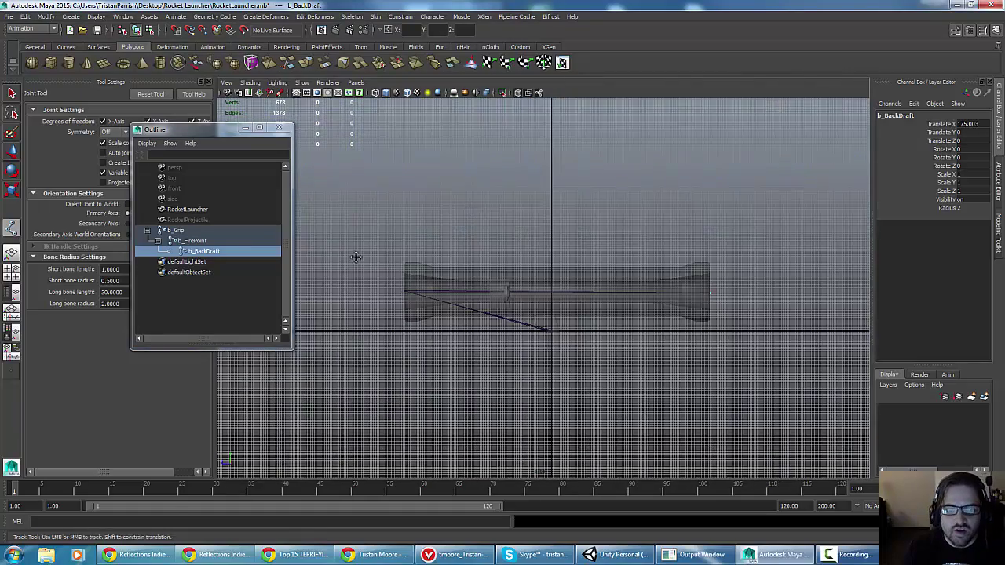
{"action": "scroll", "coordinate": [381, 242], "scroll_direction": "up", "scroll_amount": 3}
{"action": "scroll", "coordinate": [381, 242], "scroll_direction": "up", "scroll_amount": 1}
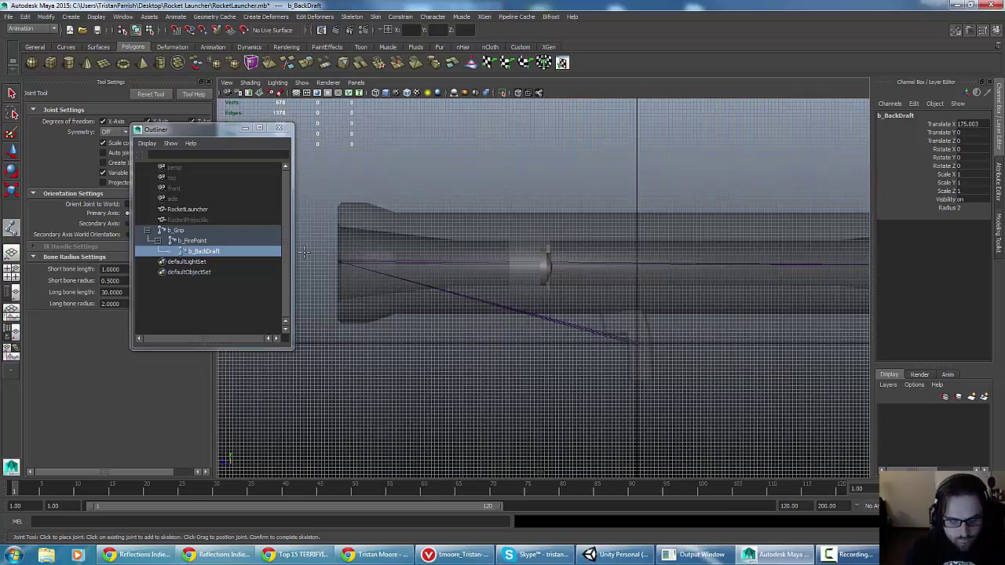
Smooth Bind the RocketLauncher mesh to the joint chain, using b_Grip as the selected root joint
{"action": "key", "text": "w"}
{"action": "left_click", "coordinate": [176, 230]}
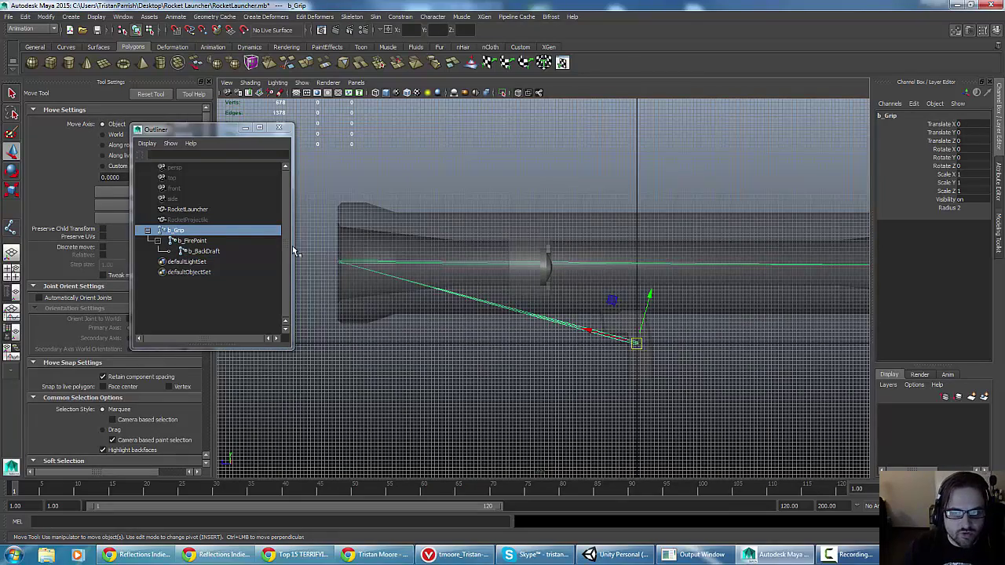
{"action": "scroll", "coordinate": [438, 318], "scroll_direction": "down", "scroll_amount": 3}
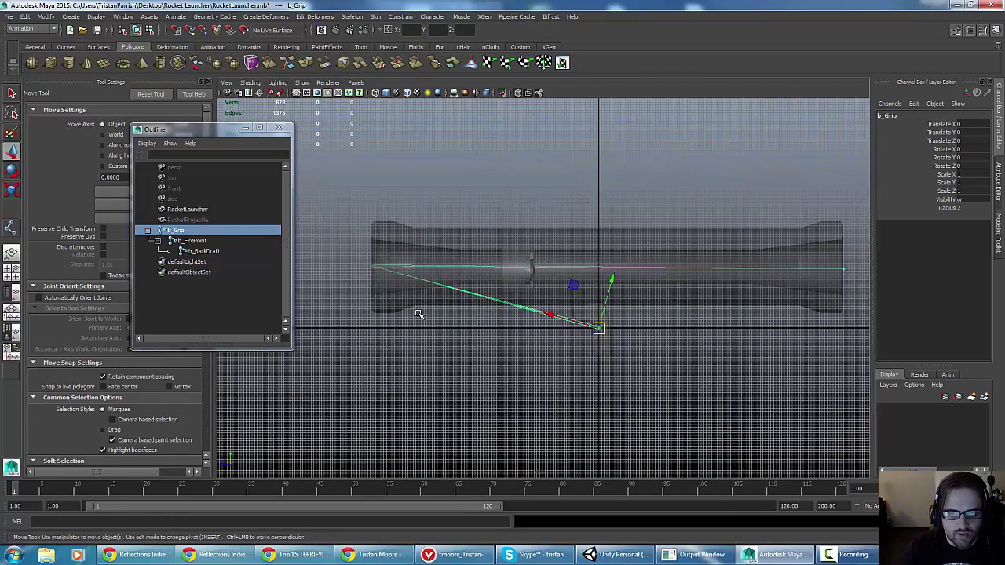
{"action": "scroll", "coordinate": [378, 277], "scroll_direction": "down", "scroll_amount": 2}
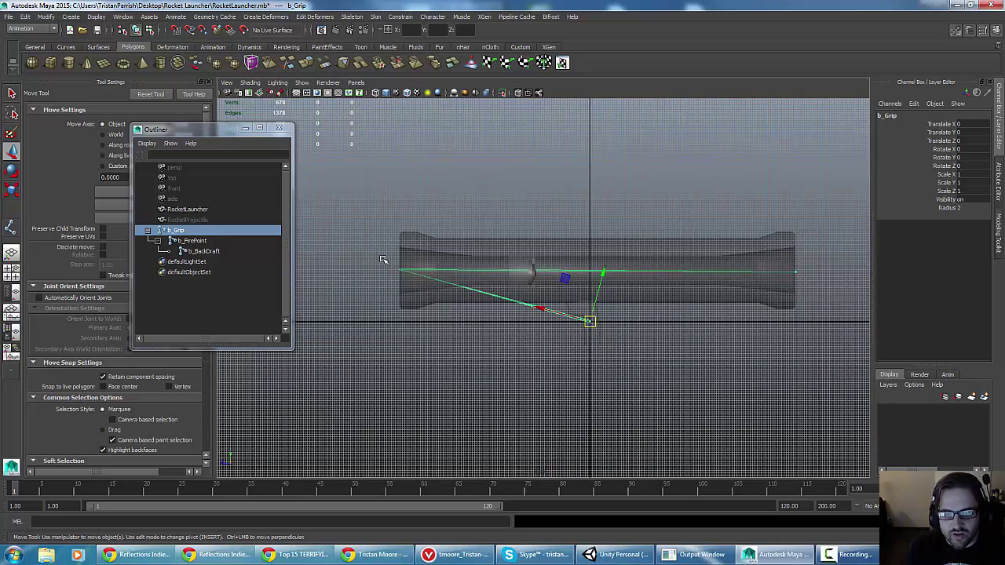
{"action": "right_click_drag", "start_coordinate": [383, 260], "coordinate": [498, 242], "text": "alt"}
{"action": "left_click_drag", "start_coordinate": [498, 243], "coordinate": [478, 238], "text": "alt"}
{"action": "right_click_drag", "start_coordinate": [478, 238], "coordinate": [458, 233], "text": "alt"}
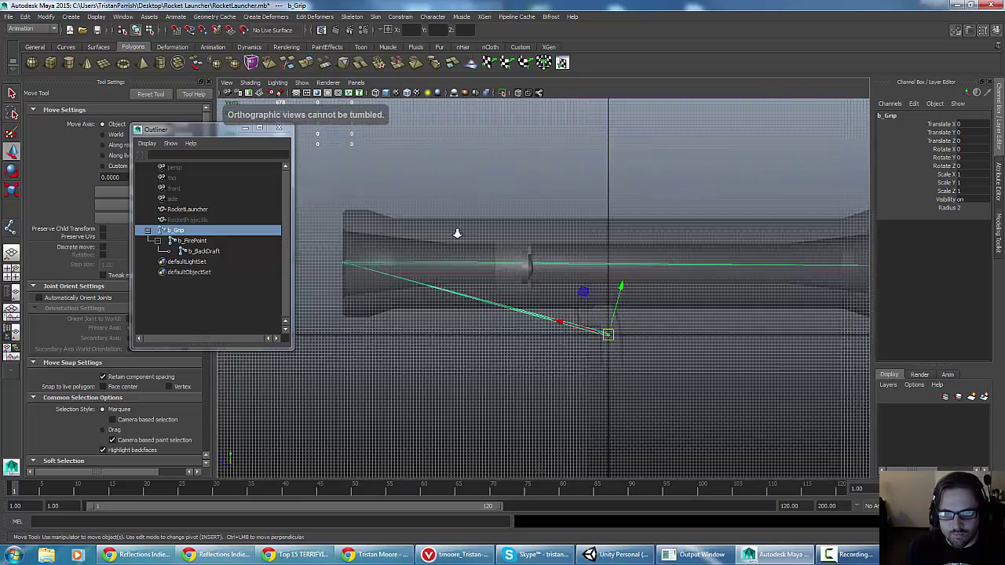
{"action": "scroll", "coordinate": [457, 233], "scroll_direction": "down", "scroll_amount": 2}
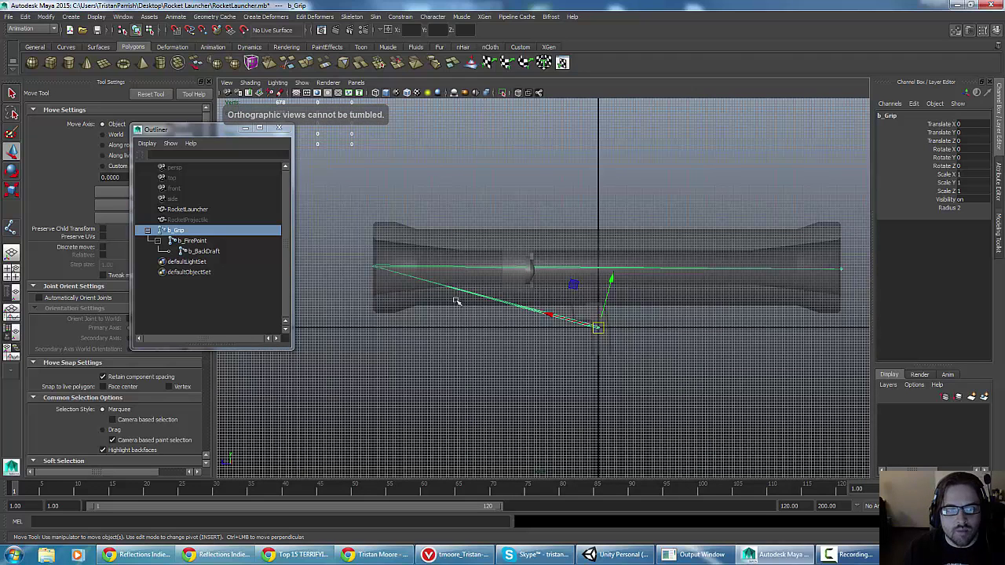
{"action": "left_click", "coordinate": [182, 209], "text": "ctrl"}
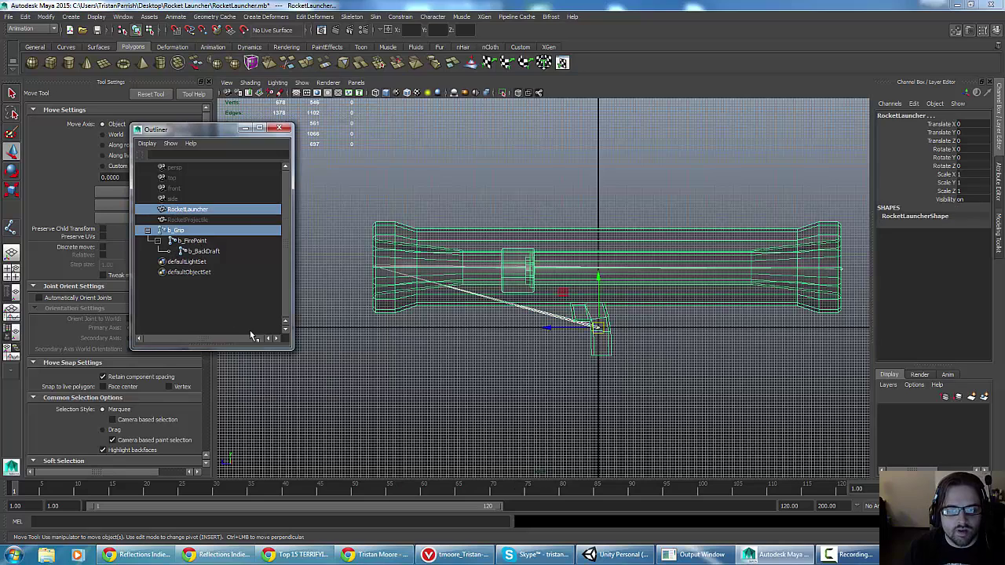
{"action": "left_click", "coordinate": [377, 17]}
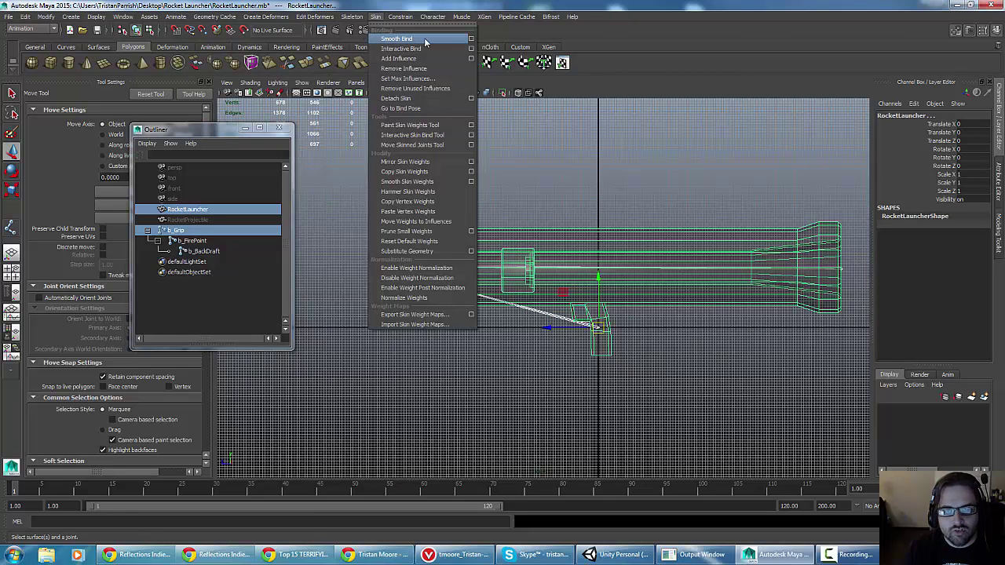
{"action": "left_click", "coordinate": [451, 38]}
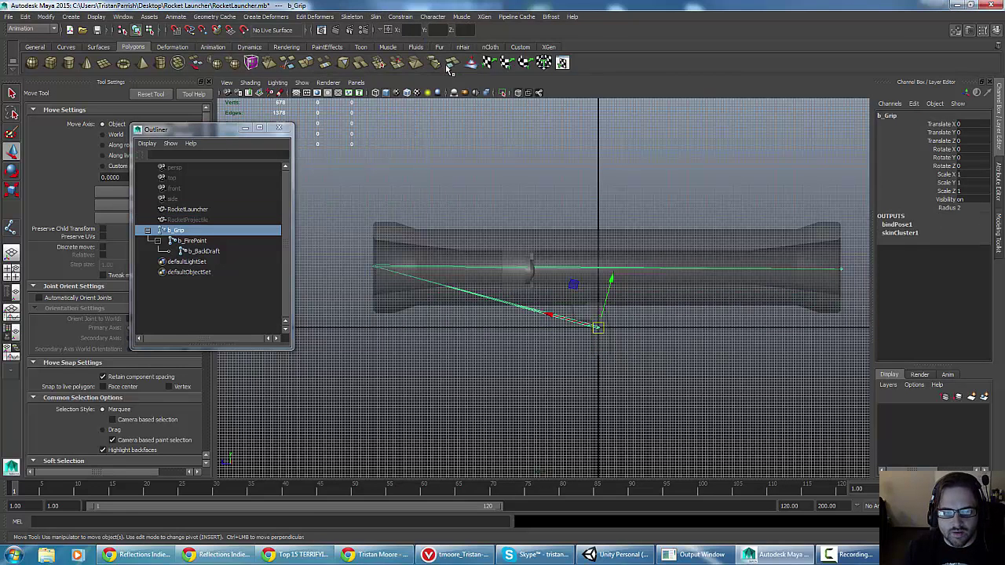
Start the Paint Skin Weights Tool with its settings shown, and move and narrow the Outliner so it clears the influence list
{"action": "left_click", "coordinate": [353, 17]}
{"action": "mouse_move", "coordinate": [376, 17]}
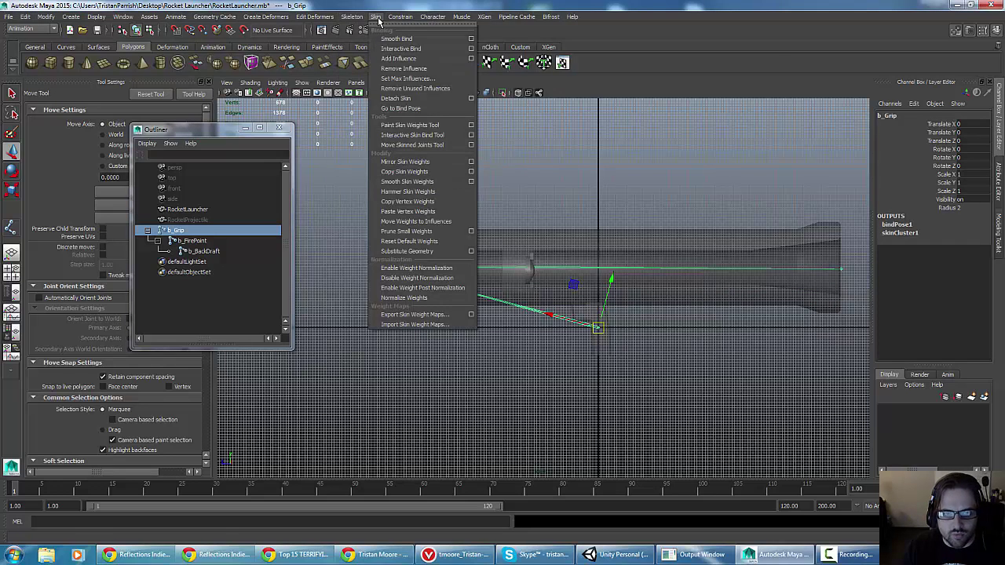
{"action": "left_click", "coordinate": [471, 126]}
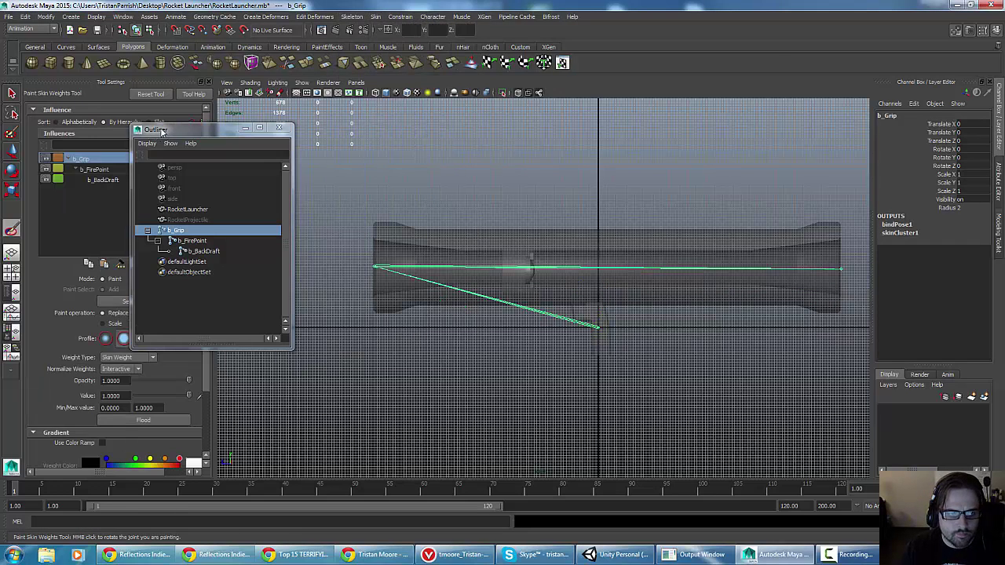
{"action": "mouse_move", "coordinate": [165, 129]}
{"action": "left_mouse_down"}
{"action": "mouse_move", "coordinate": [325, 161]}
{"action": "mouse_move", "coordinate": [272, 159]}
{"action": "left_mouse_up"}
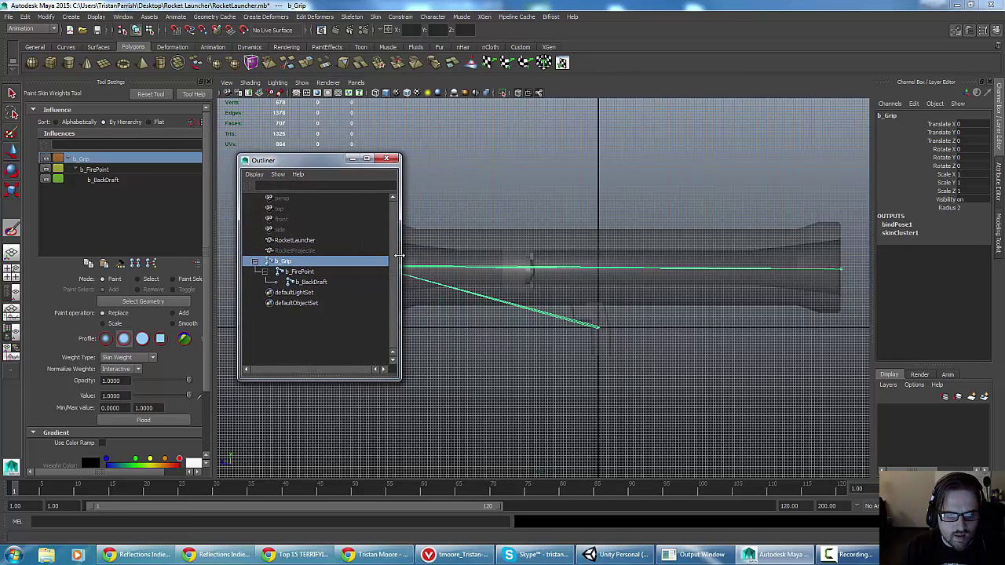
{"action": "left_click_drag", "start_coordinate": [400, 256], "coordinate": [347, 256]}
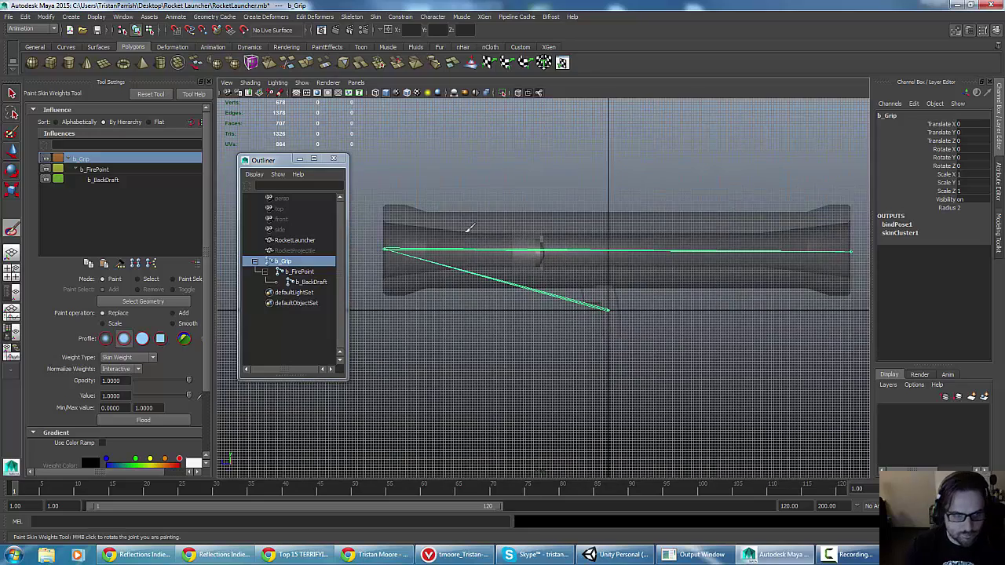
Test the binding by moving the b_Grip joint vertically in the perspective view, and undo the move
{"action": "key", "text": "w"}
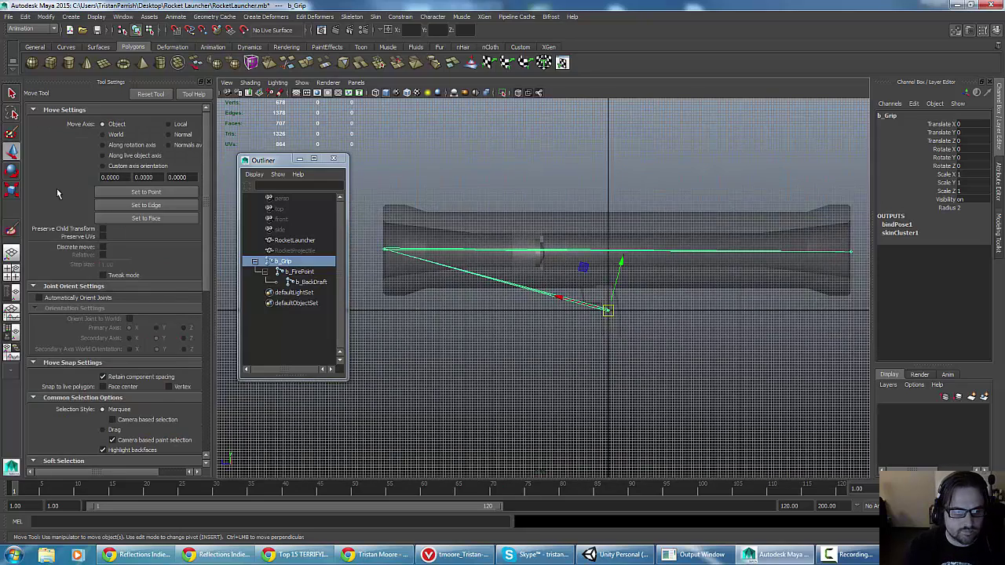
{"action": "left_click", "coordinate": [11, 229]}
{"action": "key", "text": "space"}
{"action": "scroll", "coordinate": [636, 196], "scroll_direction": "up", "scroll_amount": 8}
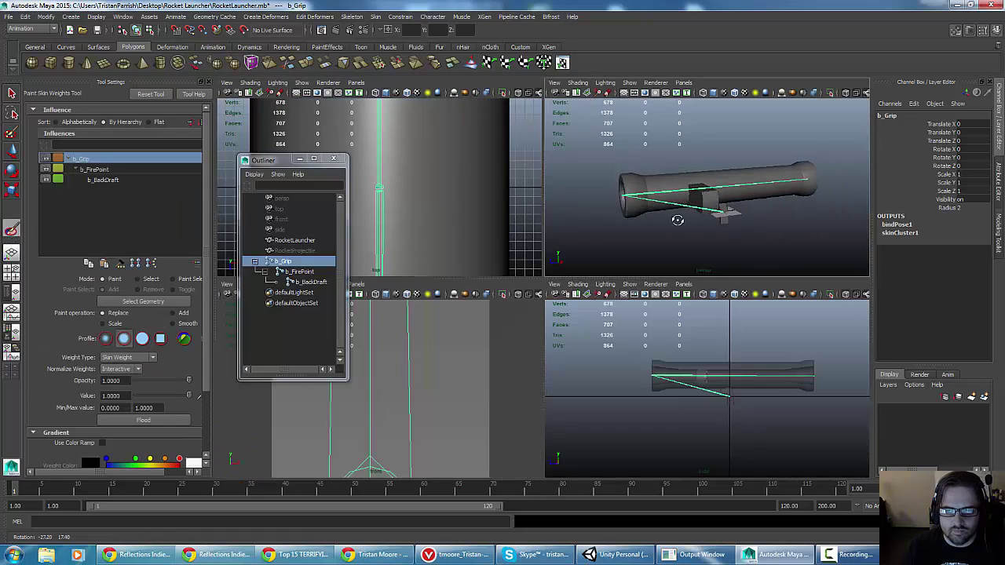
{"action": "scroll", "coordinate": [636, 196], "scroll_direction": "down", "scroll_amount": 10}
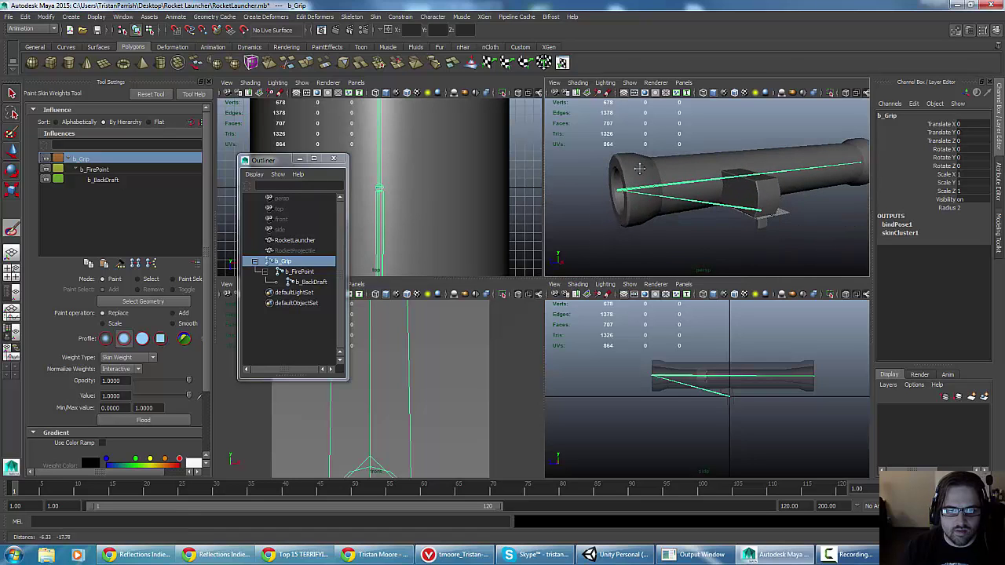
{"action": "key", "text": "w"}
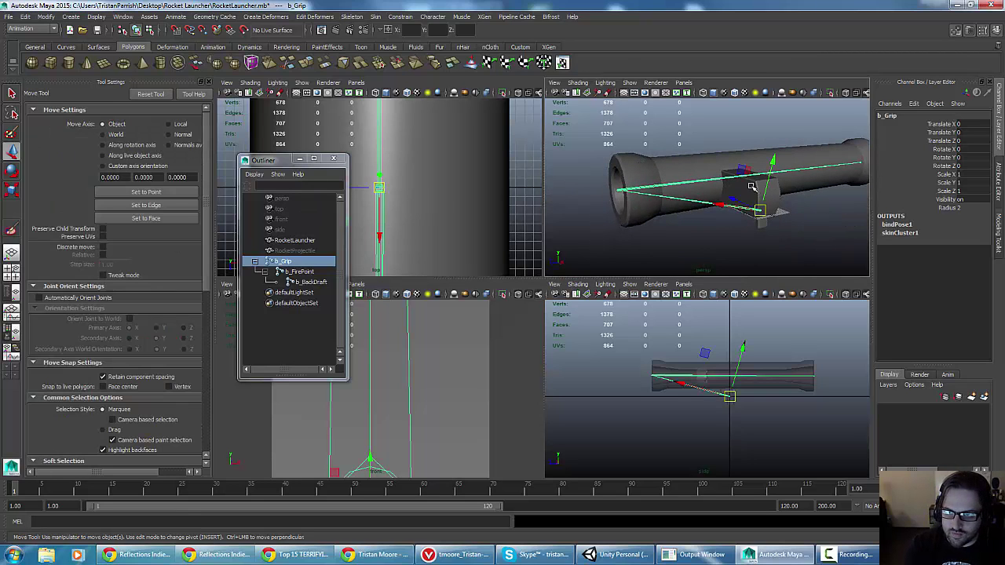
{"action": "mouse_move", "coordinate": [771, 166]}
{"action": "left_mouse_down"}
{"action": "mouse_move", "coordinate": [768, 179]}
{"action": "mouse_move", "coordinate": [775, 171]}
{"action": "left_mouse_up"}
{"action": "key", "text": "ctrl+z"}
{"action": "key", "text": "ctrl+z"}
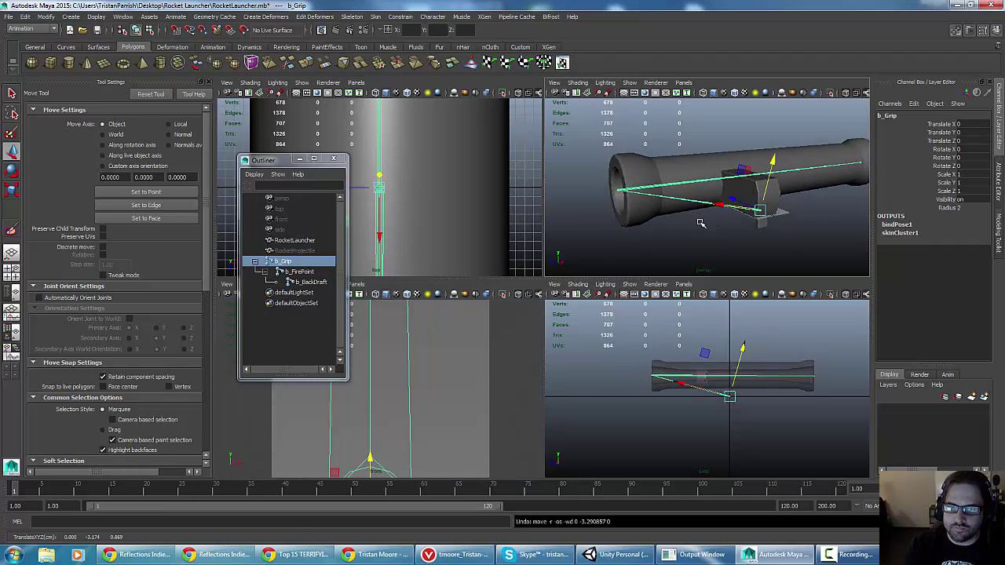
{"action": "scroll", "coordinate": [701, 224], "scroll_direction": "up", "scroll_amount": 5}
{"action": "mouse_move", "coordinate": [700, 223]}
{"action": "left_mouse_down", "text": "alt"}
{"action": "mouse_move", "coordinate": [666, 208]}
{"action": "mouse_move", "coordinate": [691, 226]}
{"action": "mouse_move", "coordinate": [640, 235]}
{"action": "mouse_move", "coordinate": [660, 249]}
{"action": "mouse_move", "coordinate": [610, 253]}
{"action": "mouse_move", "coordinate": [621, 259]}
{"action": "left_mouse_up", "text": "alt"}
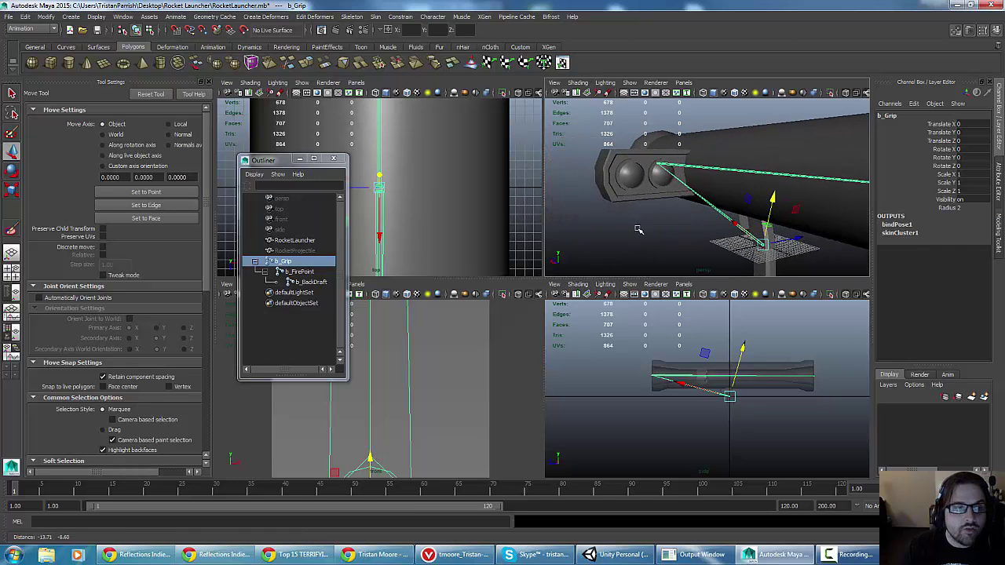
Try to flood the b_Grip influence at value 1.0 with only the joint selected, and check the other influences
{"action": "left_click", "coordinate": [11, 231]}
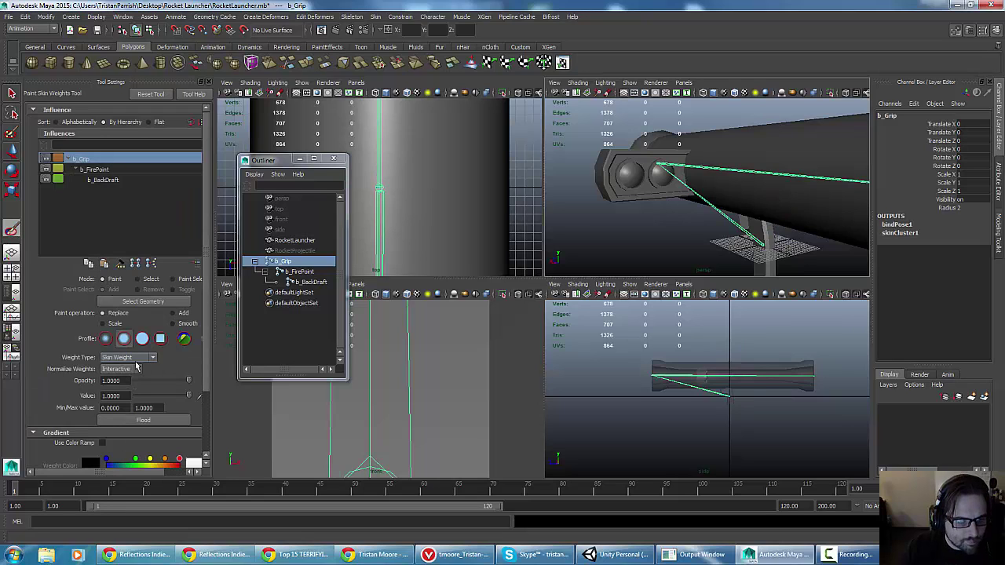
{"action": "left_click", "coordinate": [119, 425]}
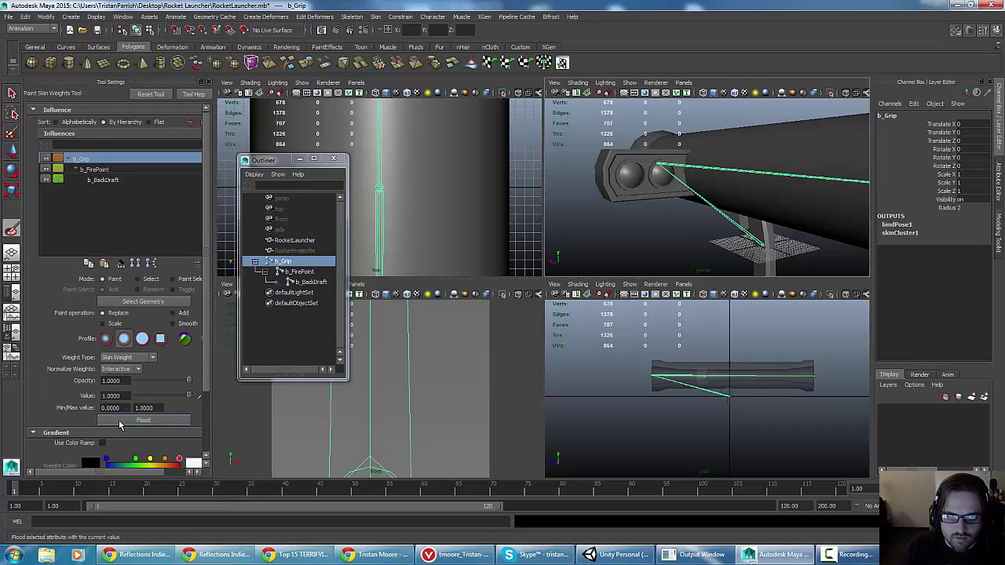
{"action": "left_click", "coordinate": [100, 170]}
{"action": "left_click", "coordinate": [100, 179]}
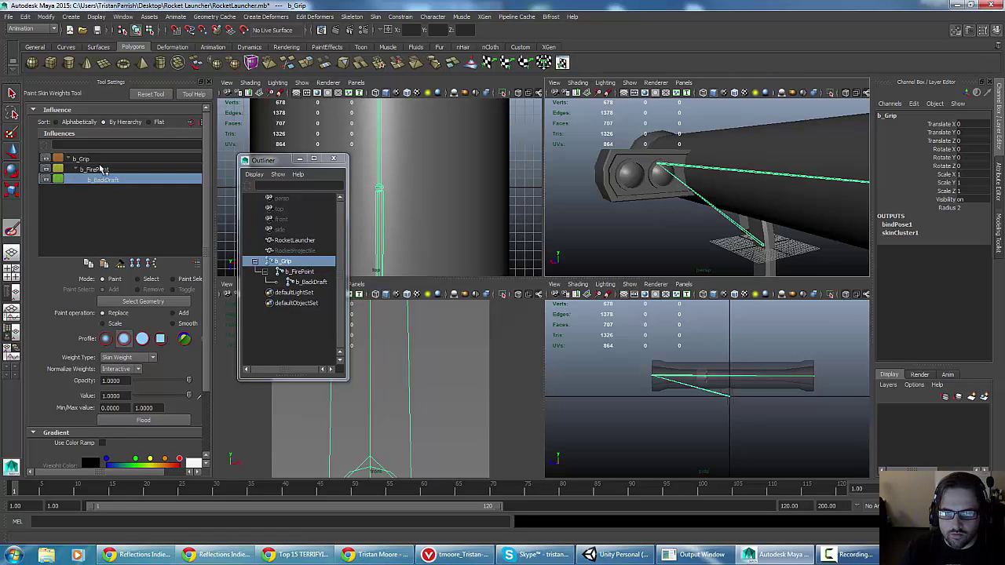
{"action": "left_click", "coordinate": [100, 168]}
Select the RocketLauncher mesh, flood it with a b_Grip skin weight of 1.0, and check the b_FirePoint and b_BackDraft influences
{"action": "key", "text": "w"}
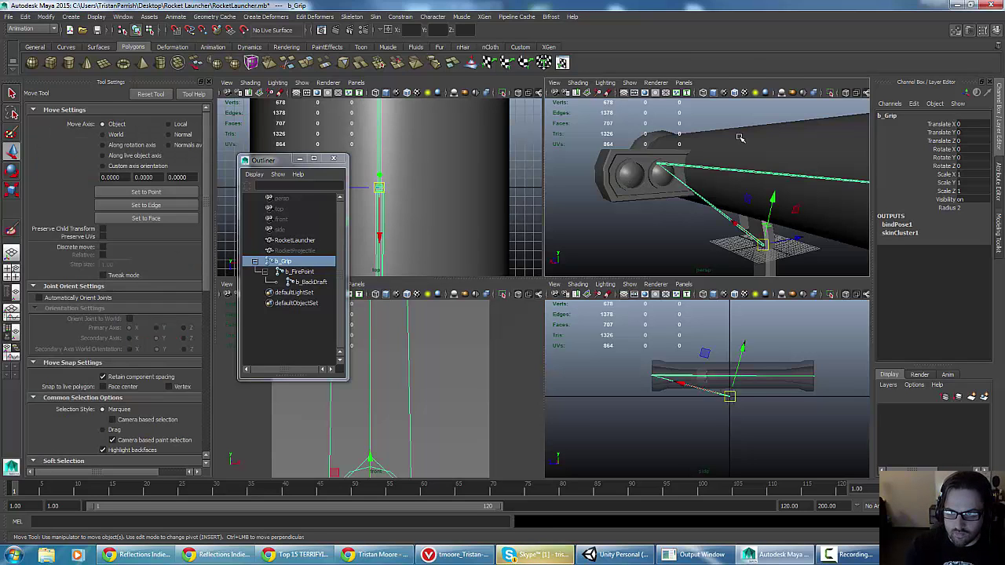
{"action": "left_click", "coordinate": [738, 142]}
{"action": "key", "text": "space"}
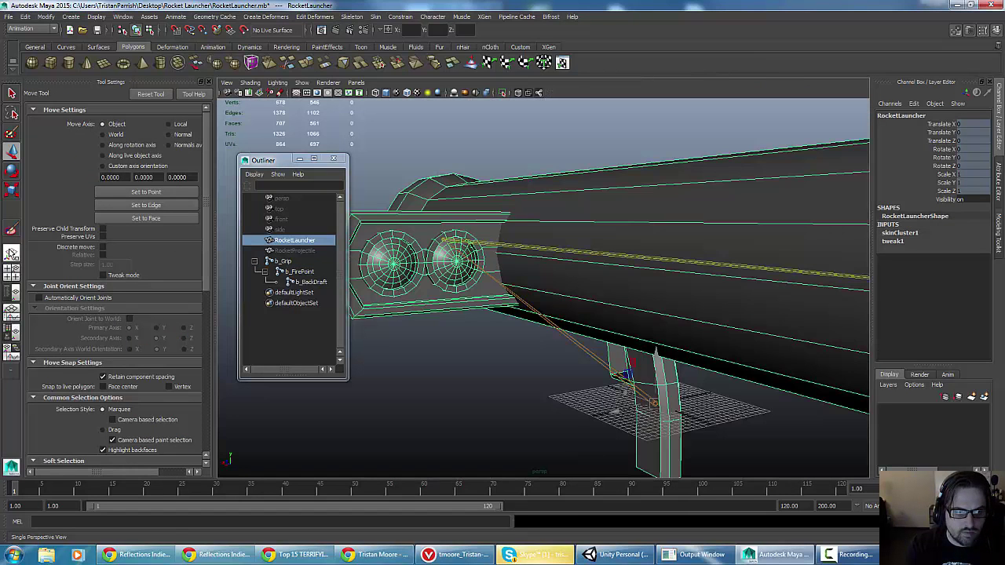
{"action": "left_click", "coordinate": [11, 234]}
{"action": "key", "text": "f"}
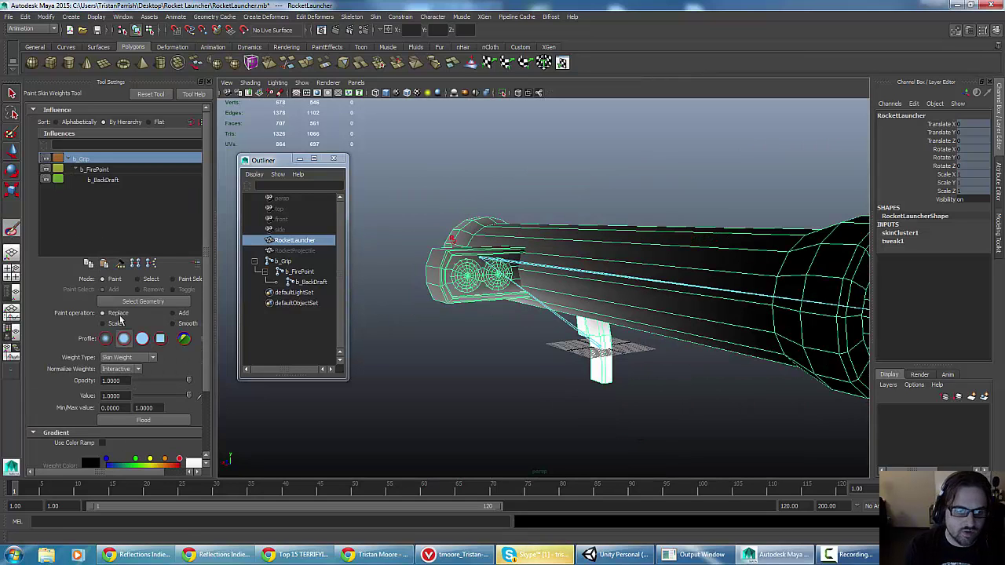
{"action": "left_click", "coordinate": [143, 420]}
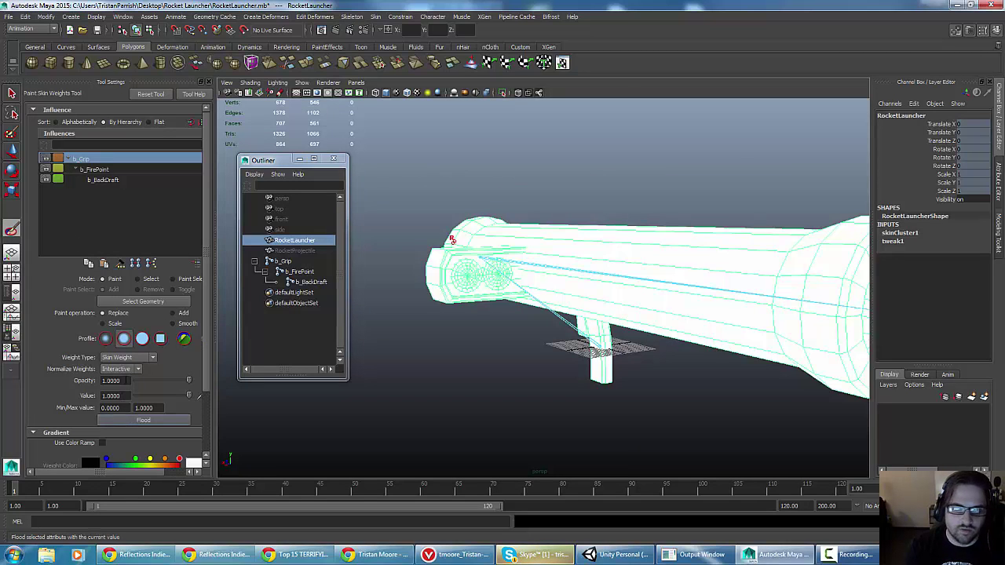
{"action": "left_click", "coordinate": [93, 169]}
{"action": "left_click", "coordinate": [104, 181]}
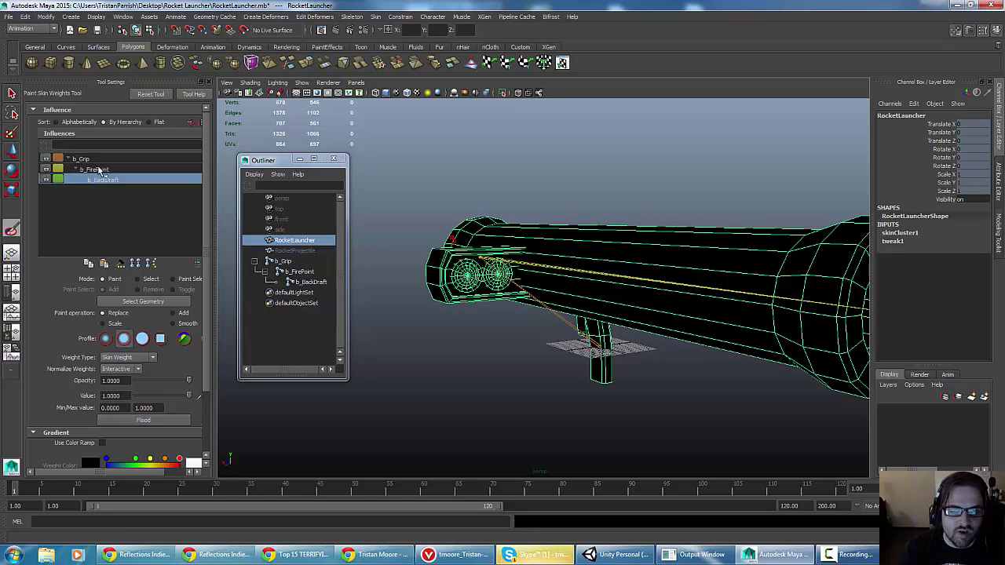
Examine the weighted launcher mesh and its joint chain from several angles in the perspective view
{"action": "scroll", "coordinate": [553, 292], "scroll_direction": "down", "scroll_amount": 5}
{"action": "left_click_drag", "start_coordinate": [564, 303], "coordinate": [511, 307], "text": "alt"}
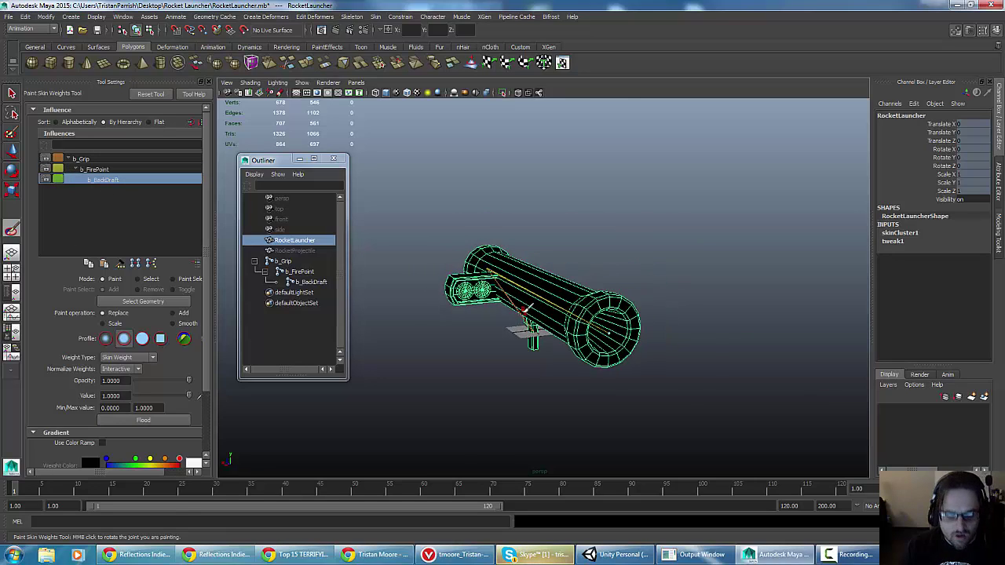
{"action": "scroll", "coordinate": [509, 307], "scroll_direction": "up", "scroll_amount": 3}
{"action": "key", "text": "w"}
{"action": "scroll", "coordinate": [471, 315], "scroll_direction": "up", "scroll_amount": 4}
{"action": "mouse_move", "coordinate": [426, 340]}
{"action": "left_mouse_down", "text": "alt"}
{"action": "mouse_move", "coordinate": [440, 291]}
{"action": "mouse_move", "coordinate": [467, 286]}
{"action": "left_mouse_up", "text": "alt"}
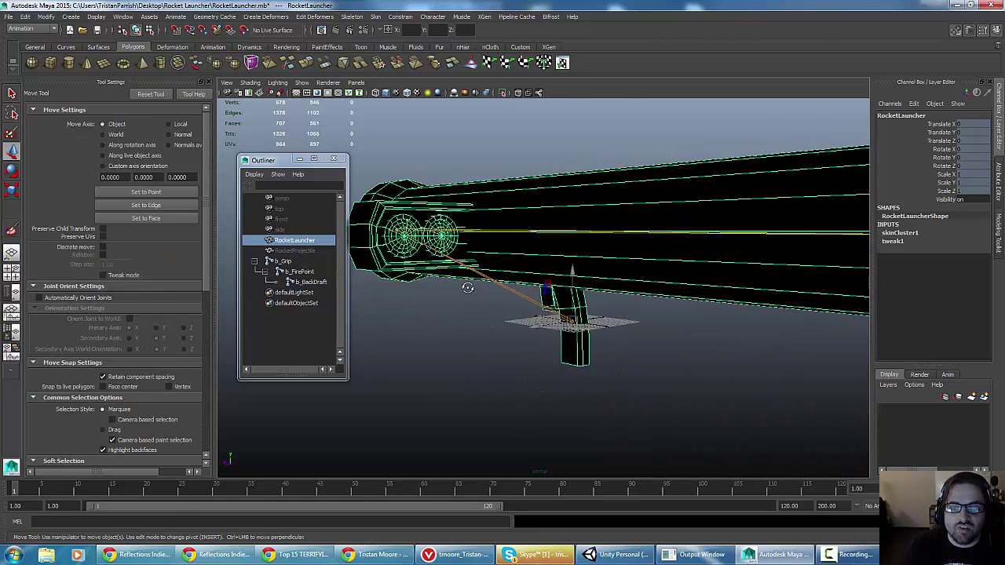
{"action": "middle_click_drag", "start_coordinate": [467, 286], "coordinate": [475, 314], "text": "alt"}
{"action": "scroll", "coordinate": [475, 314], "scroll_direction": "up", "scroll_amount": 2}
{"action": "left_click_drag", "start_coordinate": [474, 315], "coordinate": [450, 313], "text": "alt"}
{"action": "middle_click_drag", "start_coordinate": [451, 313], "coordinate": [461, 321], "text": "alt"}
{"action": "scroll", "coordinate": [460, 321], "scroll_direction": "down", "scroll_amount": 4}
{"action": "left_click_drag", "start_coordinate": [460, 321], "coordinate": [462, 309], "text": "alt"}
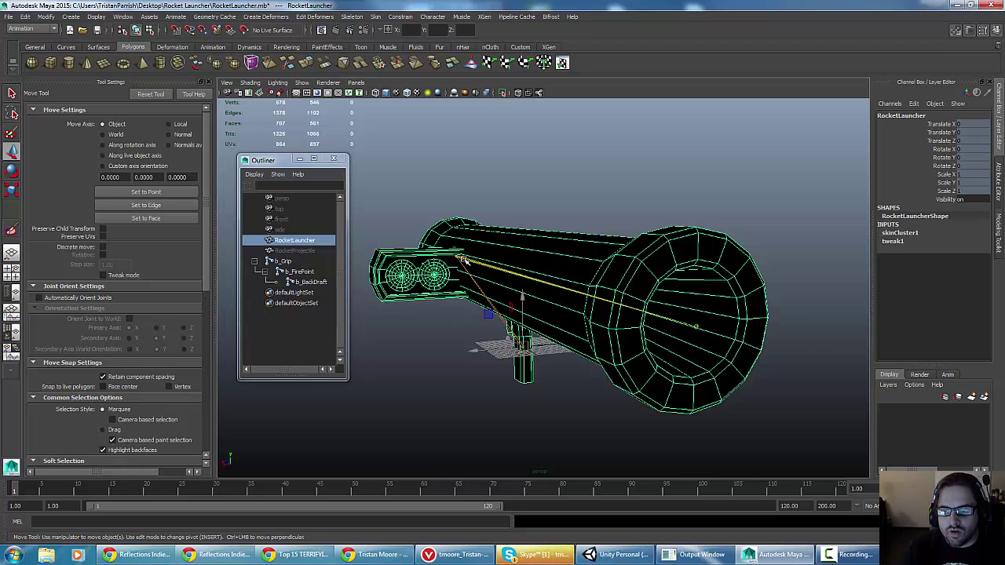
{"action": "left_click_drag", "start_coordinate": [439, 291], "coordinate": [487, 288], "text": "alt"}
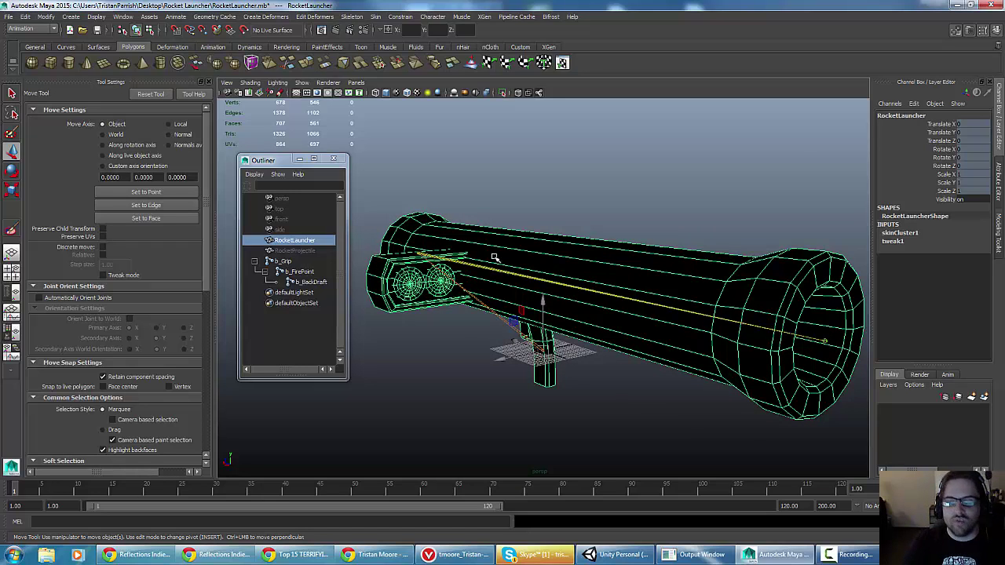
{"action": "left_click_drag", "start_coordinate": [542, 287], "coordinate": [544, 308], "text": "alt"}
{"action": "scroll", "coordinate": [559, 310], "scroll_direction": "down", "scroll_amount": 5}
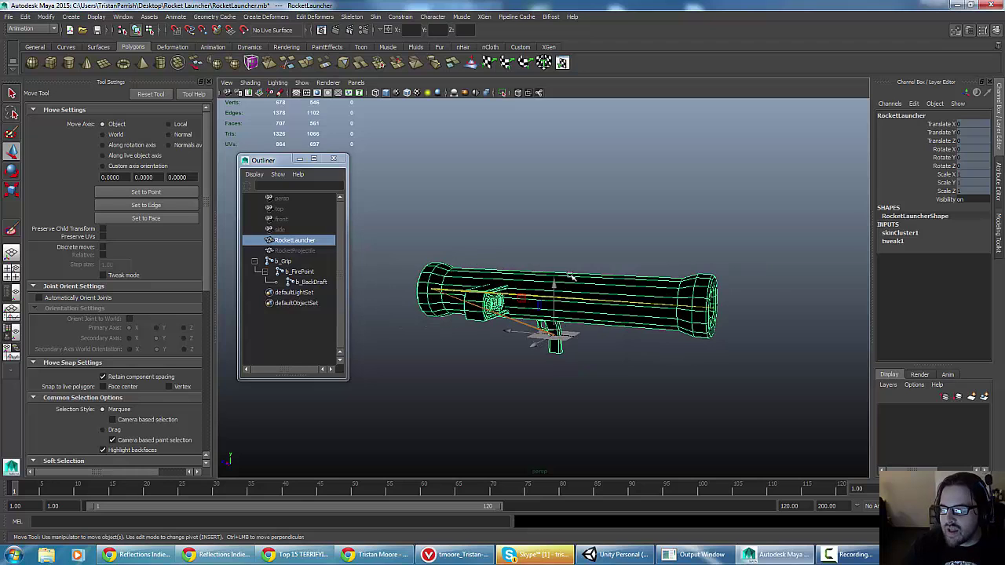
{"action": "scroll", "coordinate": [589, 294], "scroll_direction": "up", "scroll_amount": 6}
{"action": "left_click_drag", "start_coordinate": [588, 294], "coordinate": [460, 293], "text": "alt"}
{"action": "scroll", "coordinate": [553, 294], "scroll_direction": "down", "scroll_amount": 3}
Select the b_Grip joint, test the skinning by rotating it slightly, and undo the rotation
{"action": "left_click", "coordinate": [285, 261]}
{"action": "left_click_drag", "start_coordinate": [514, 253], "coordinate": [481, 259], "text": "alt"}
{"action": "scroll", "coordinate": [485, 258], "scroll_direction": "down", "scroll_amount": 3}
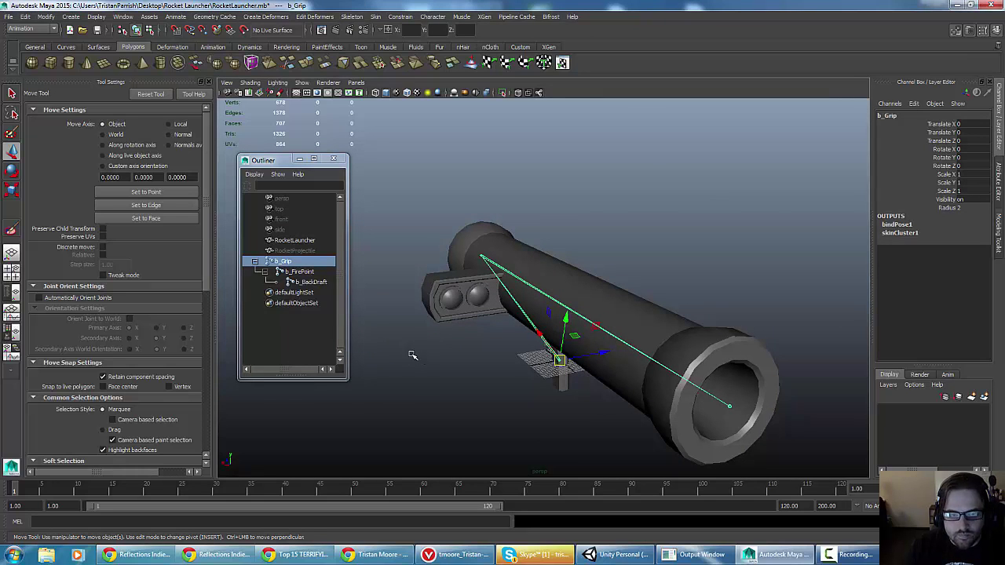
{"action": "key", "text": "e"}
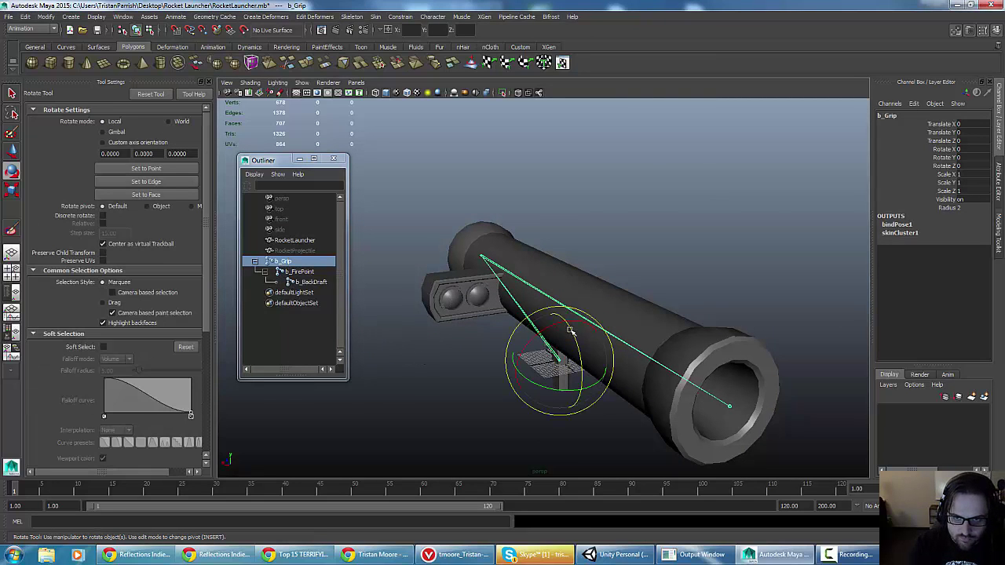
{"action": "mouse_move", "coordinate": [565, 324]}
{"action": "left_mouse_down"}
{"action": "mouse_move", "coordinate": [578, 354]}
{"action": "mouse_move", "coordinate": [571, 335]}
{"action": "left_mouse_up"}
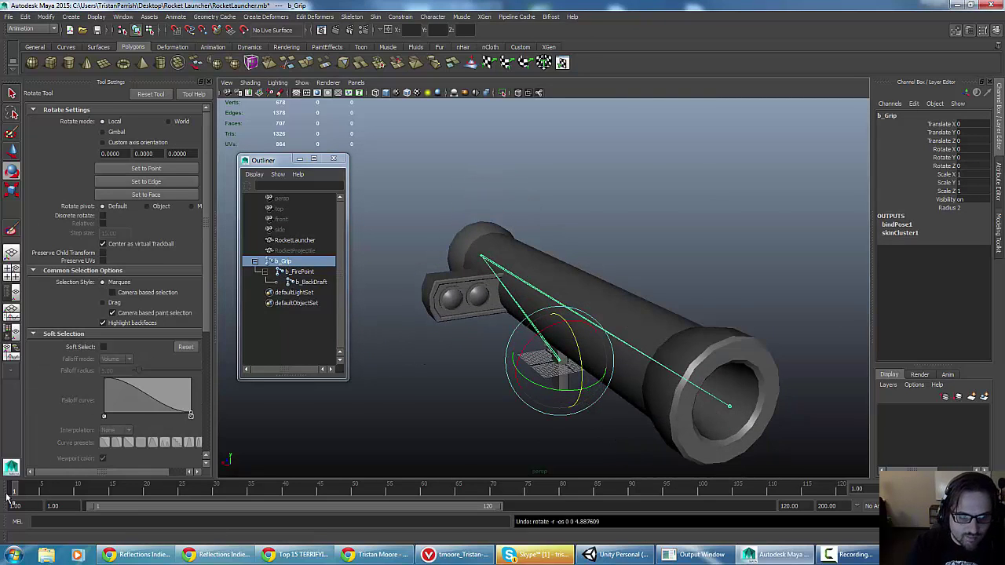
{"action": "mouse_move", "coordinate": [14, 495]}
{"action": "left_mouse_down"}
{"action": "mouse_move", "coordinate": [450, 496]}
{"action": "mouse_move", "coordinate": [2, 501]}
{"action": "mouse_move", "coordinate": [11, 498]}
{"action": "left_mouse_up"}
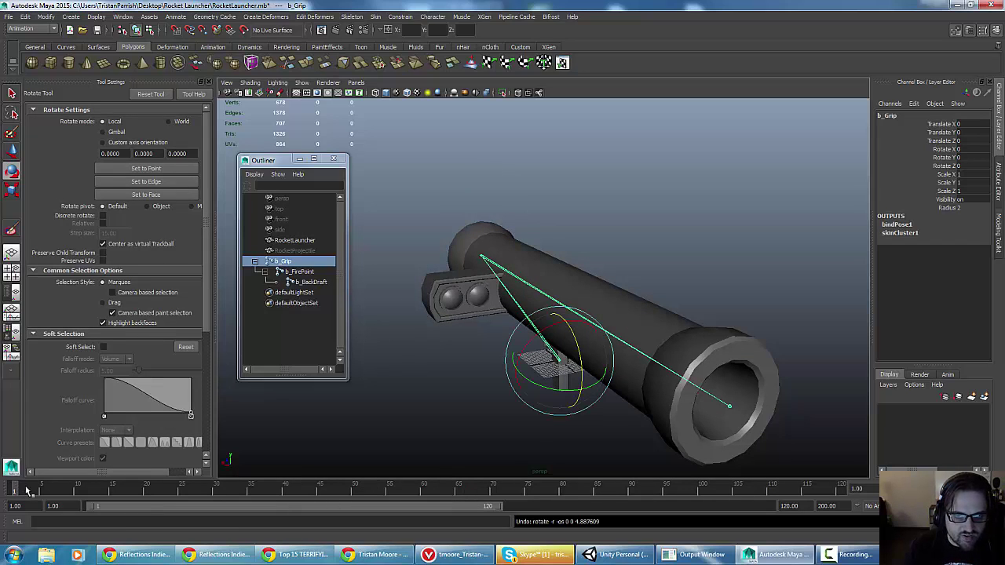
Set the Move tool to the World axis and key b_Grip's unmoved rest pose at frames 1 and 120
{"action": "key", "text": "w"}
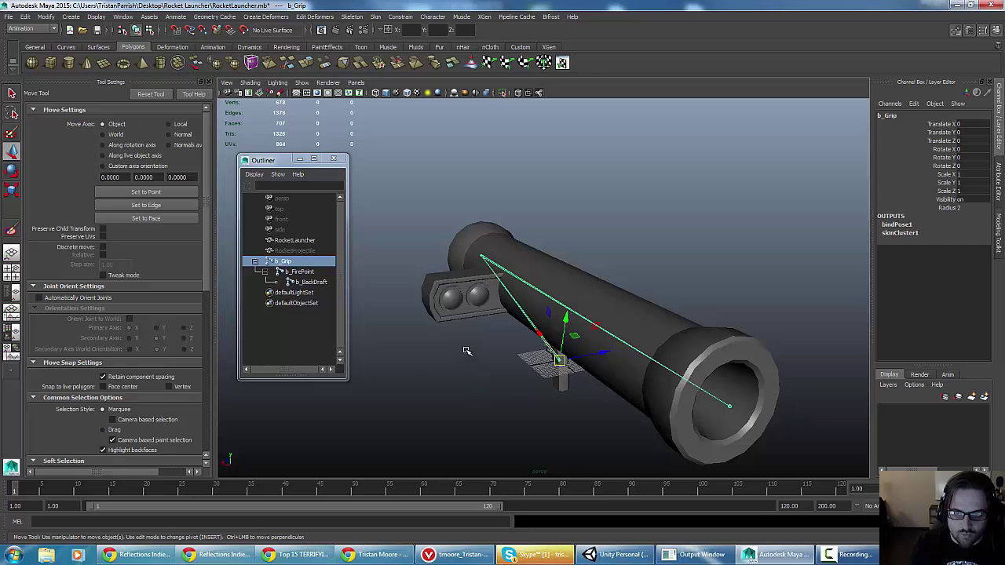
{"action": "left_click", "coordinate": [466, 351]}
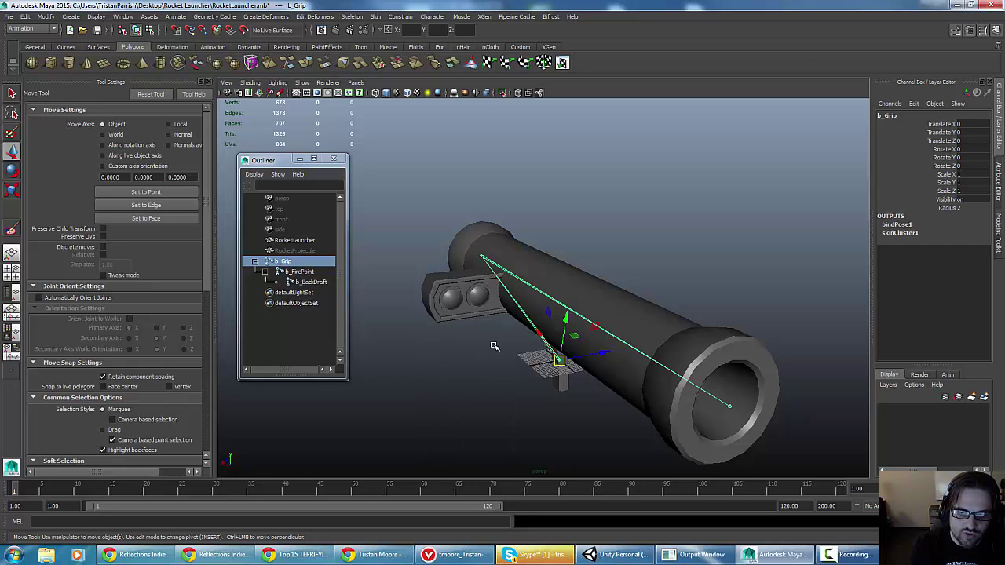
{"action": "left_click_drag", "start_coordinate": [481, 345], "coordinate": [466, 324]}
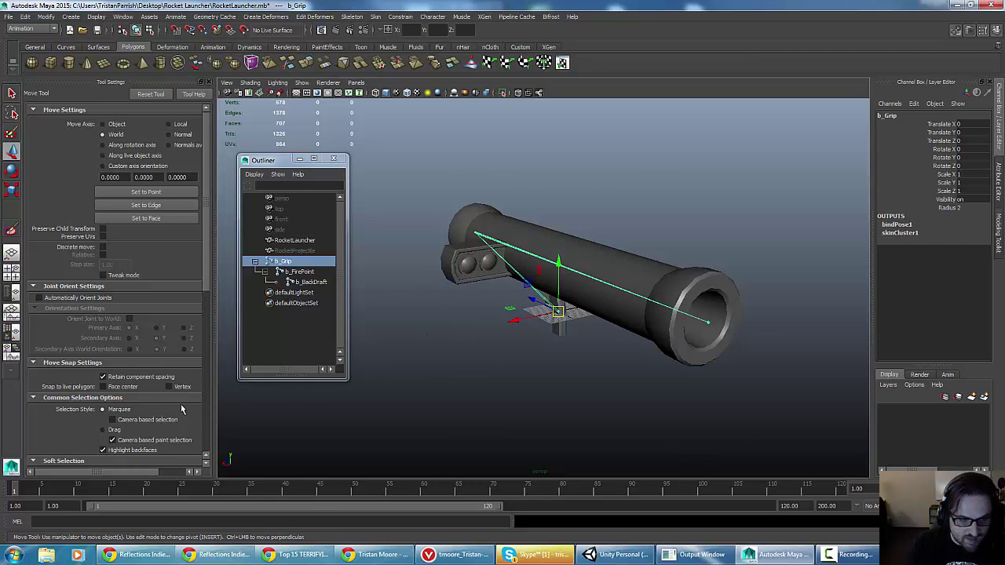
{"action": "key", "text": "s"}
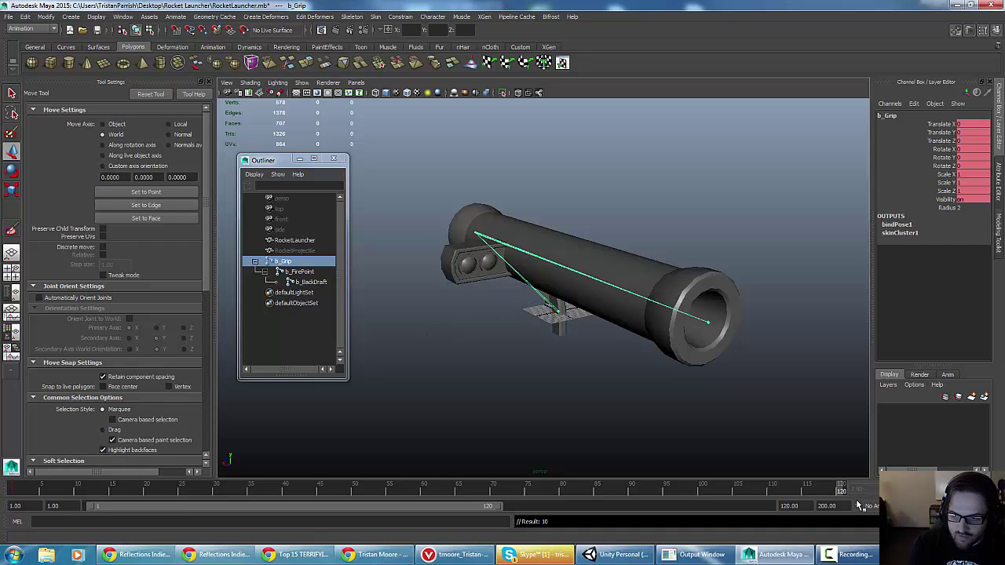
{"action": "left_click", "coordinate": [842, 491]}
At frame 60, key b_Grip with Translate Z about -20.5 and Rotate Z about 15, and play the animation from frame 1
{"action": "left_click_drag", "start_coordinate": [843, 491], "coordinate": [424, 492]}
{"action": "left_click_drag", "start_coordinate": [529, 297], "coordinate": [527, 391]}
{"action": "key", "text": "e"}
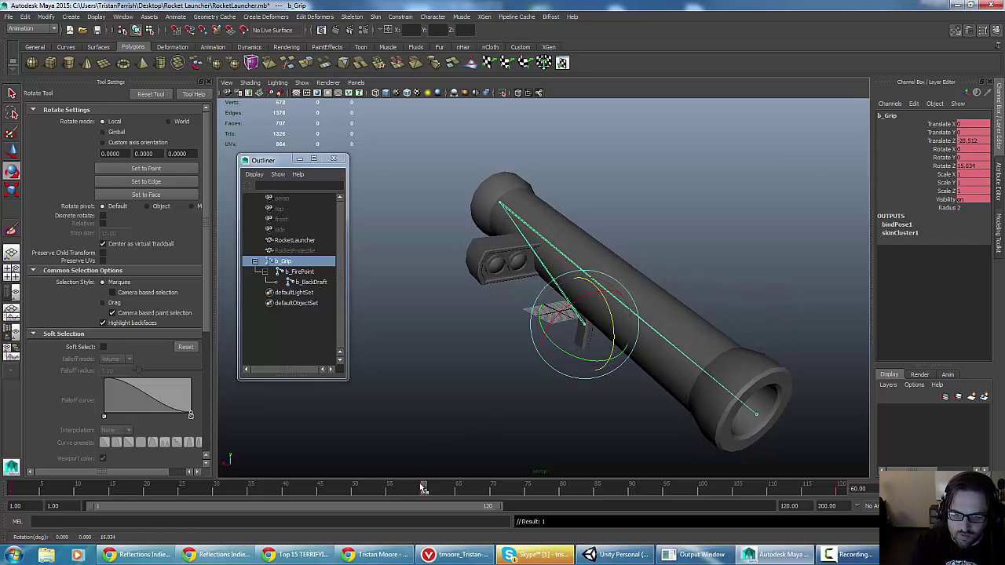
{"action": "left_click_drag", "start_coordinate": [423, 488], "coordinate": [3, 490]}
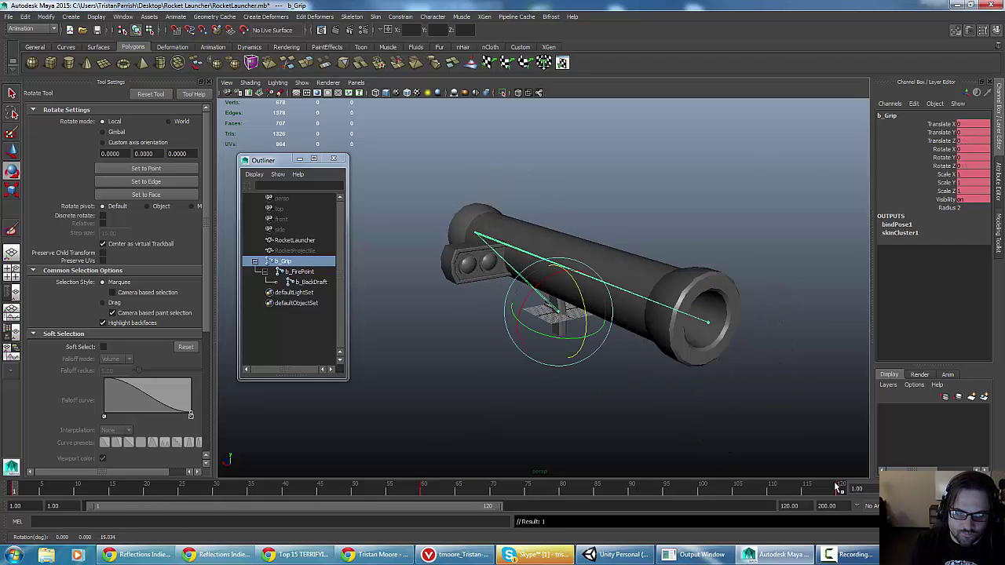
{"action": "left_click", "coordinate": [944, 489]}
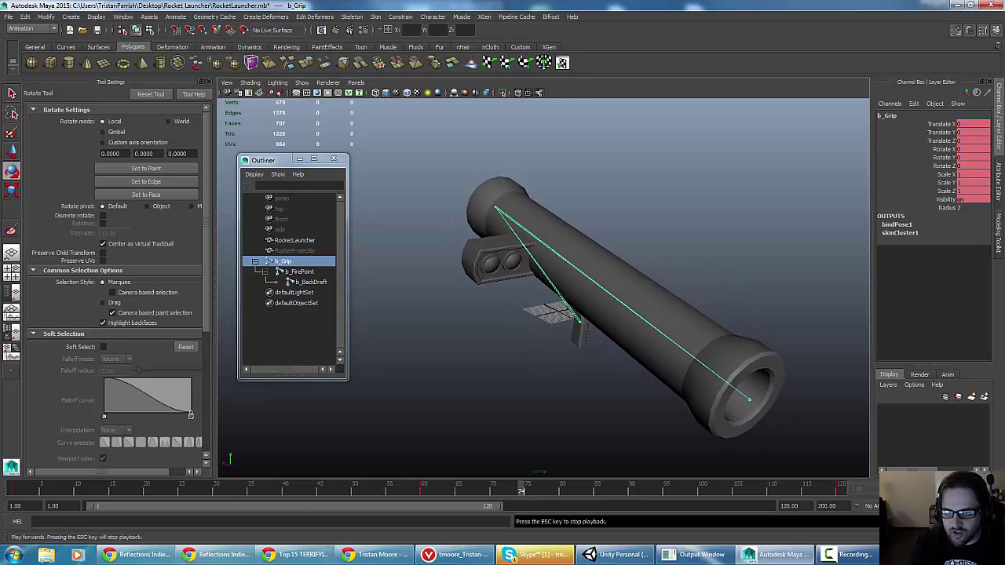
{"action": "key", "text": "Escape"}
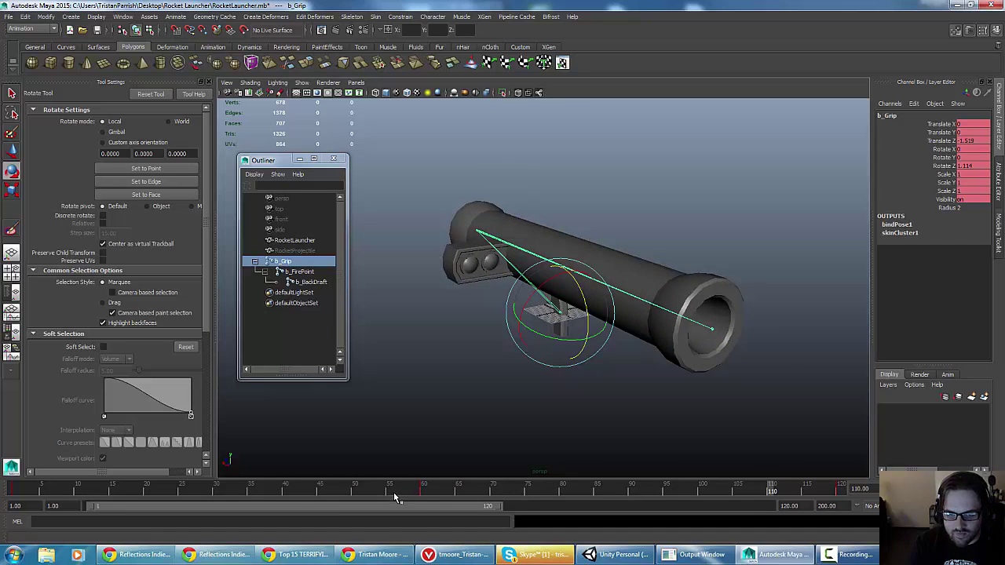
Shift b_Grip's keys at frames 60 and 120 together to frames 10 and 70
{"action": "mouse_move", "coordinate": [427, 488]}
{"action": "left_mouse_down"}
{"action": "mouse_move", "coordinate": [3, 494]}
{"action": "mouse_move", "coordinate": [847, 493]}
{"action": "left_mouse_up"}
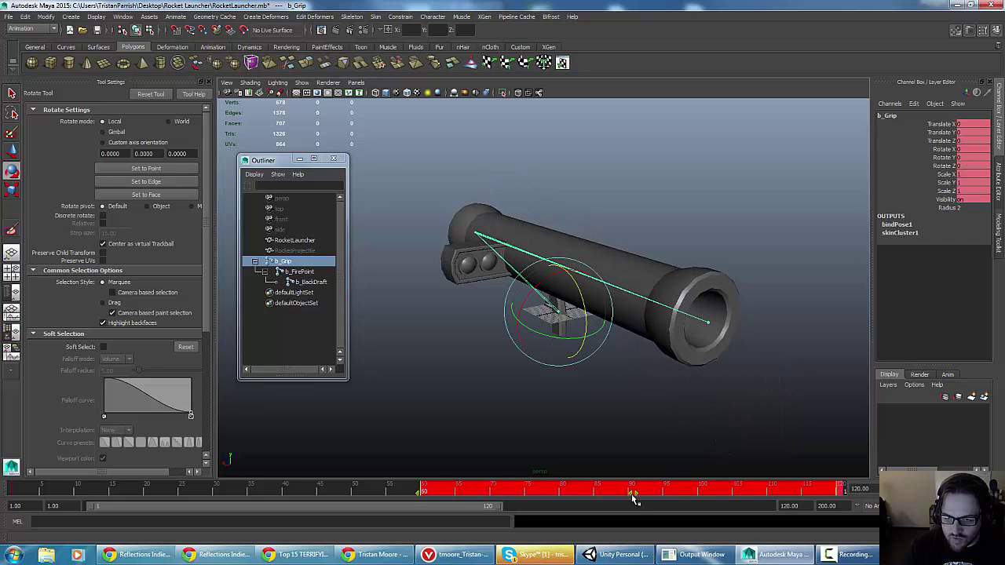
{"action": "left_click_drag", "start_coordinate": [635, 500], "coordinate": [287, 513]}
{"action": "left_click", "coordinate": [577, 471]}
{"action": "left_click_drag", "start_coordinate": [556, 491], "coordinate": [525, 494]}
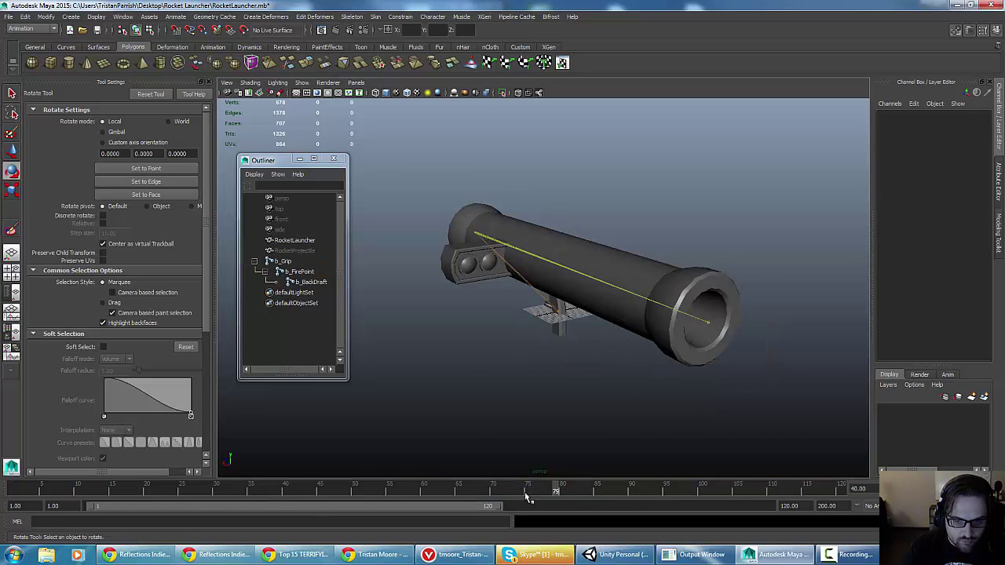
Reselect b_Grip, move its key at frame 70 to frame 30, and play the animation from frame 1
{"action": "left_click", "coordinate": [293, 260]}
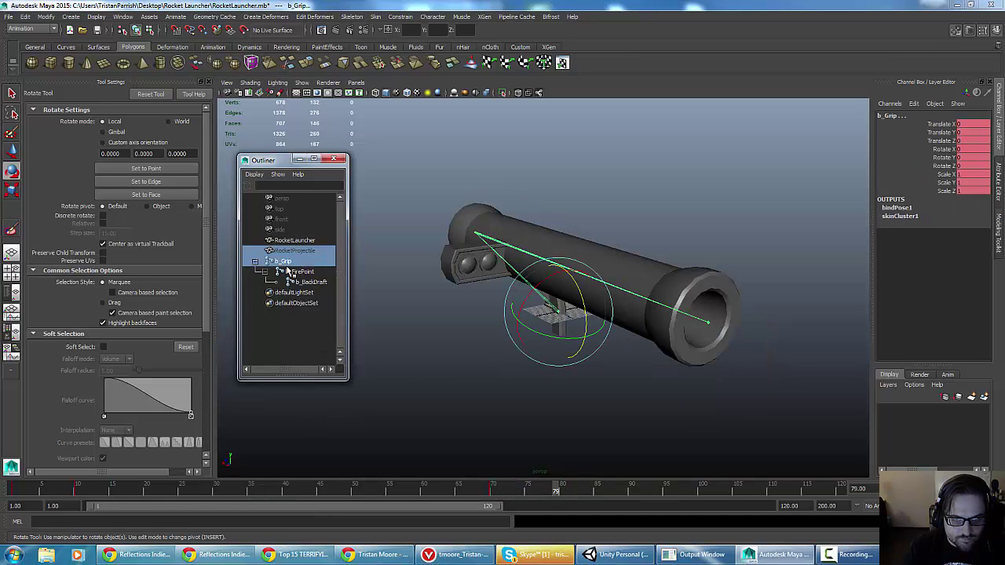
{"action": "left_click", "coordinate": [286, 270]}
{"action": "left_click", "coordinate": [287, 264]}
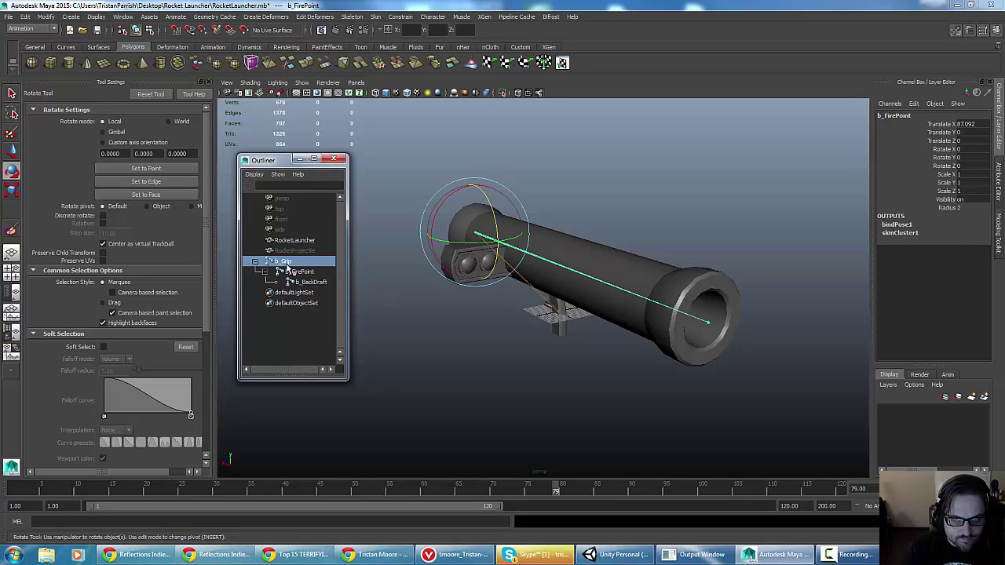
{"action": "left_click", "coordinate": [492, 492]}
{"action": "left_click_drag", "start_coordinate": [492, 493], "coordinate": [4, 492]}
{"action": "left_click", "coordinate": [152, 489]}
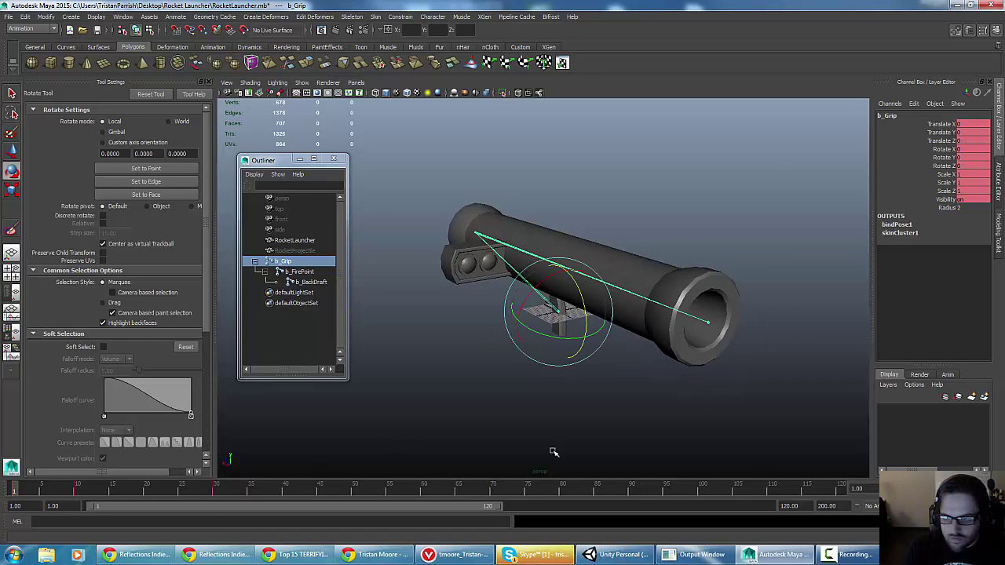
{"action": "key", "text": "alt+v"}
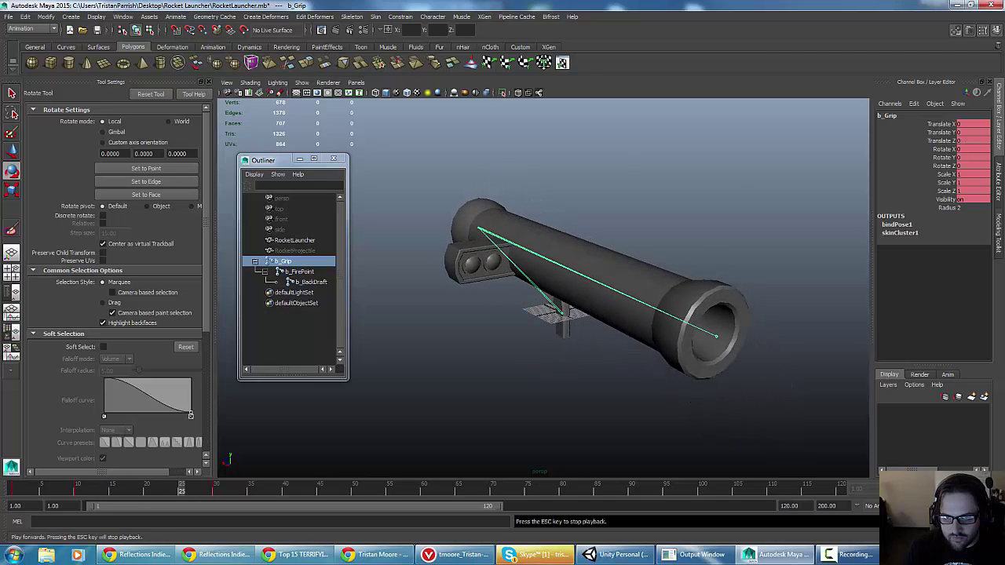
{"action": "key", "text": "Escape"}
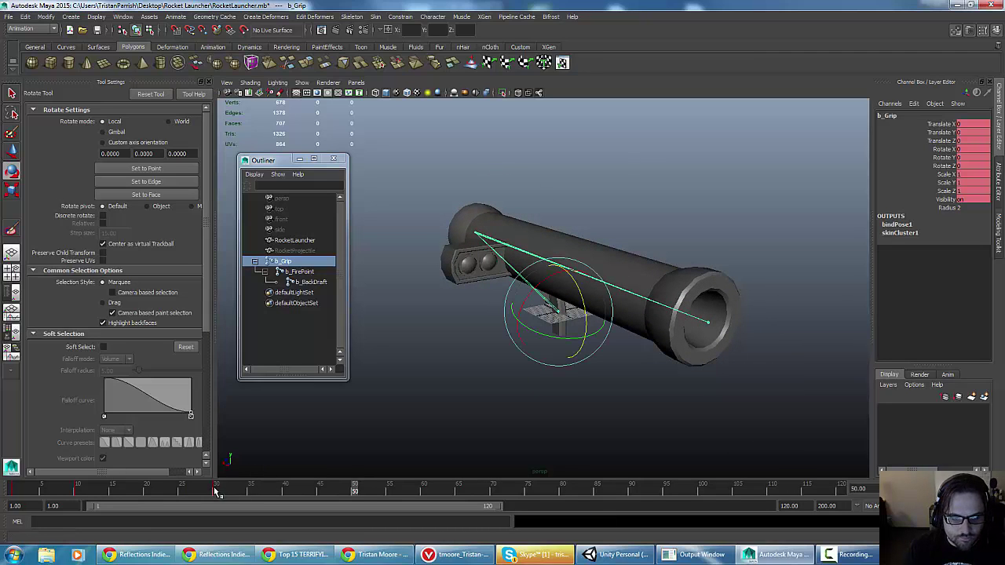
Shift b_Grip's keys at frames 10 and 30 to frames 5 and 25, and play back the recoil
{"action": "left_click_drag", "start_coordinate": [216, 493], "coordinate": [78, 488]}
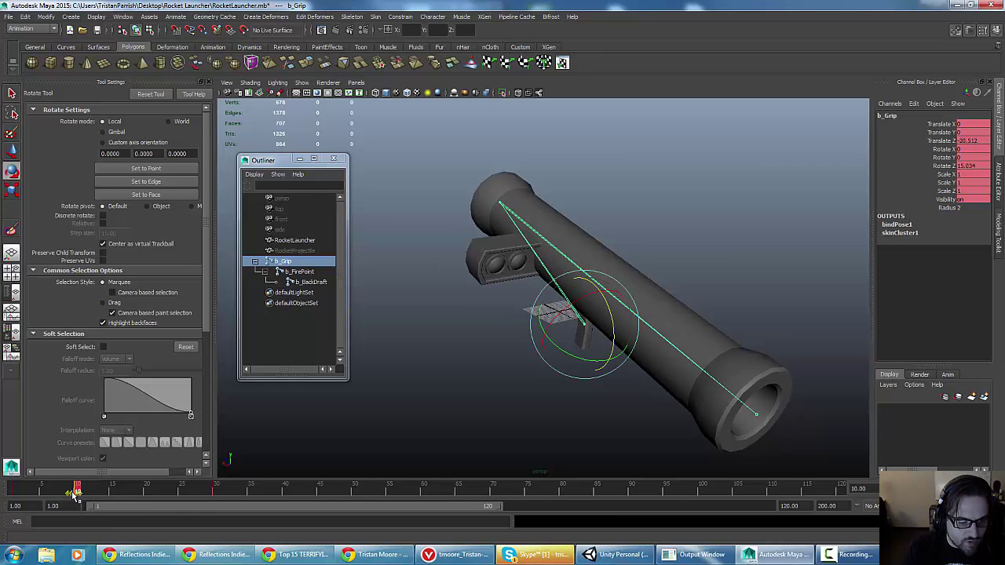
{"action": "left_click", "coordinate": [217, 492]}
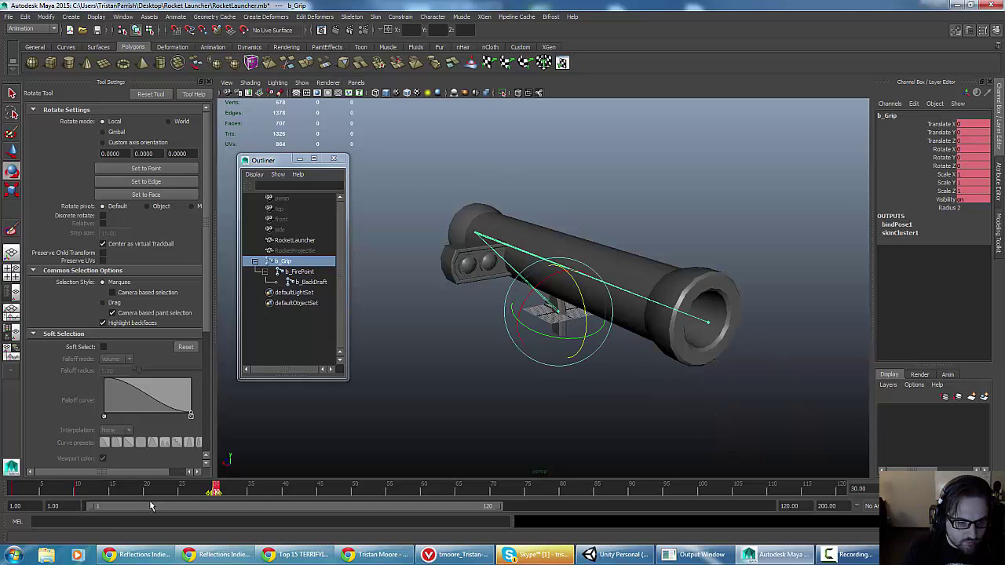
{"action": "left_click_drag", "start_coordinate": [75, 492], "coordinate": [220, 493], "text": "shift"}
{"action": "left_click_drag", "start_coordinate": [138, 497], "coordinate": [111, 495]}
{"action": "left_click", "coordinate": [245, 491]}
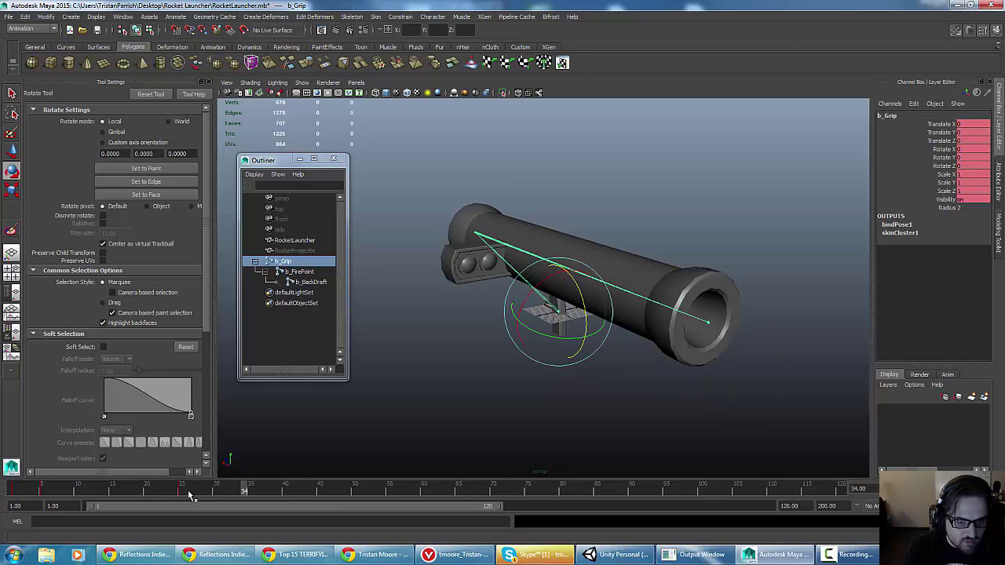
{"action": "left_click_drag", "start_coordinate": [238, 493], "coordinate": [2, 493]}
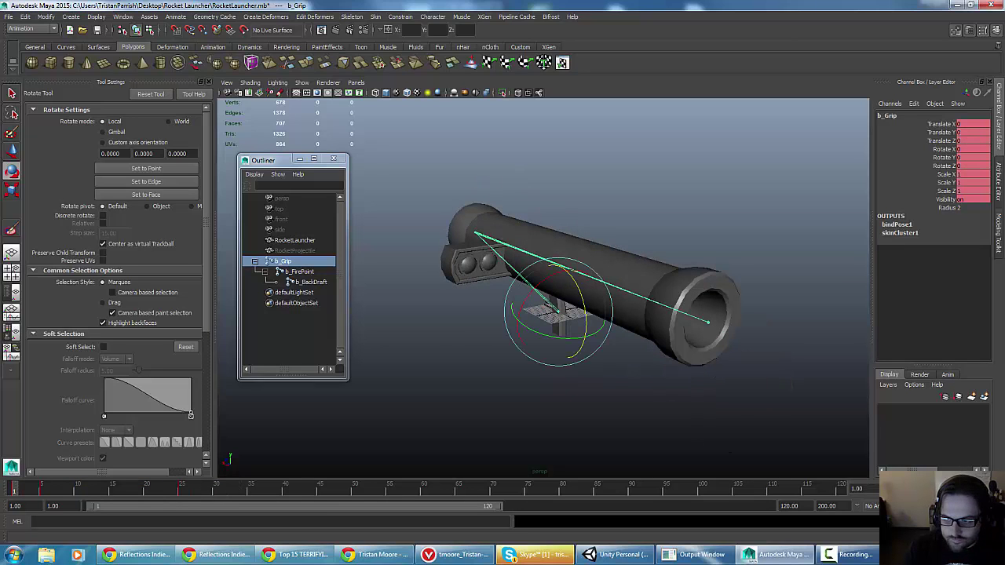
{"action": "left_click", "coordinate": [947, 489]}
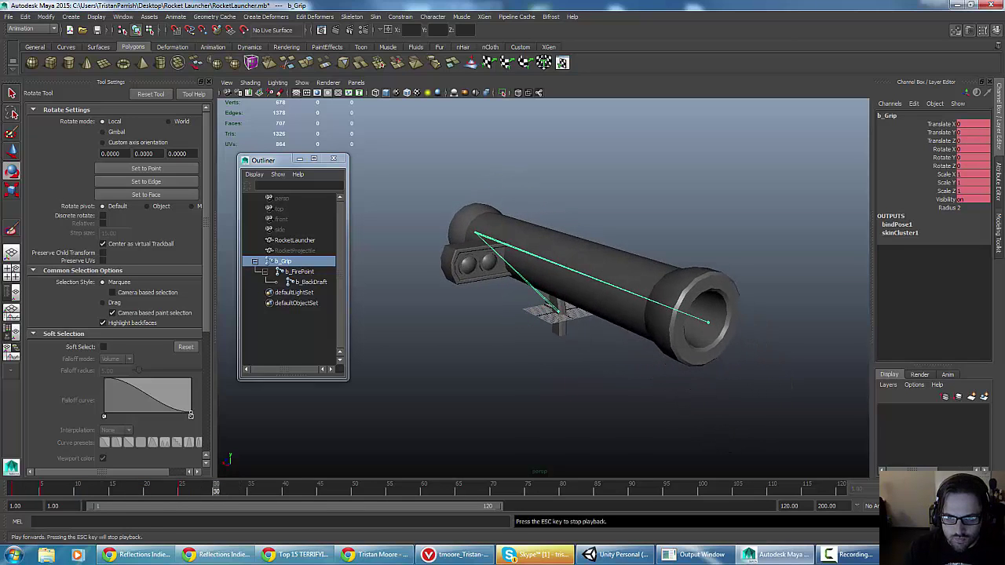
{"action": "key", "text": "Escape"}
At frame 15, rotate b_Grip to about -13 degrees in Z and key the pose
{"action": "left_click_drag", "start_coordinate": [303, 493], "coordinate": [112, 491]}
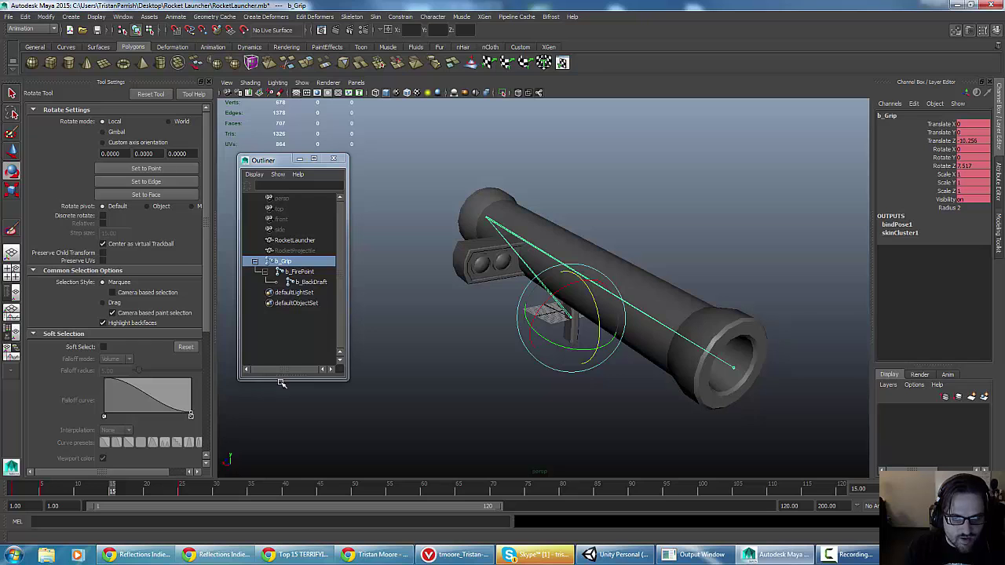
{"action": "left_click_drag", "start_coordinate": [574, 274], "coordinate": [561, 273]}
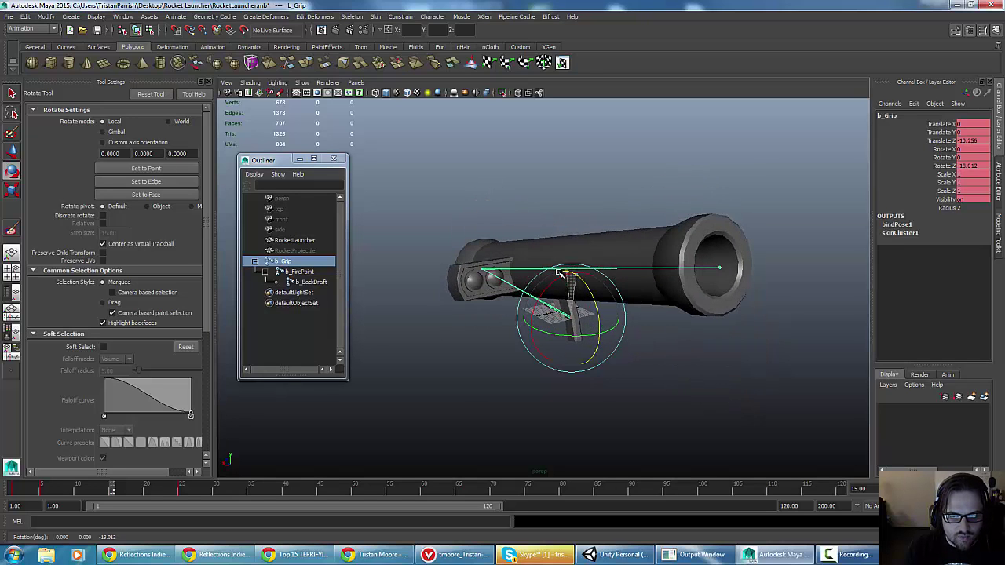
{"action": "key", "text": "s"}
Review the recoil animation by scrubbing the frames and playing it back in a close view of the launcher's sight and grip
{"action": "left_click_drag", "start_coordinate": [113, 493], "coordinate": [231, 499]}
{"action": "left_click_drag", "start_coordinate": [138, 500], "coordinate": [3, 506]}
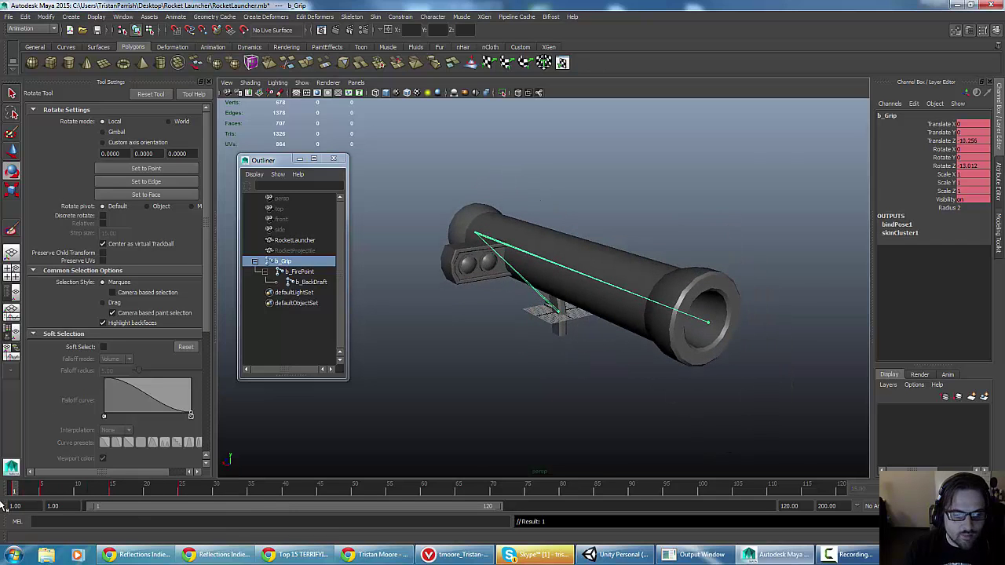
{"action": "scroll", "coordinate": [500, 262], "scroll_direction": "up", "scroll_amount": 6}
{"action": "left_click_drag", "start_coordinate": [500, 262], "coordinate": [456, 265], "text": "alt"}
{"action": "middle_click_drag", "start_coordinate": [455, 265], "coordinate": [565, 316], "text": "alt"}
{"action": "scroll", "coordinate": [565, 317], "scroll_direction": "down", "scroll_amount": 3}
{"action": "left_click_drag", "start_coordinate": [565, 316], "coordinate": [543, 318], "text": "alt"}
{"action": "scroll", "coordinate": [544, 318], "scroll_direction": "up", "scroll_amount": 2}
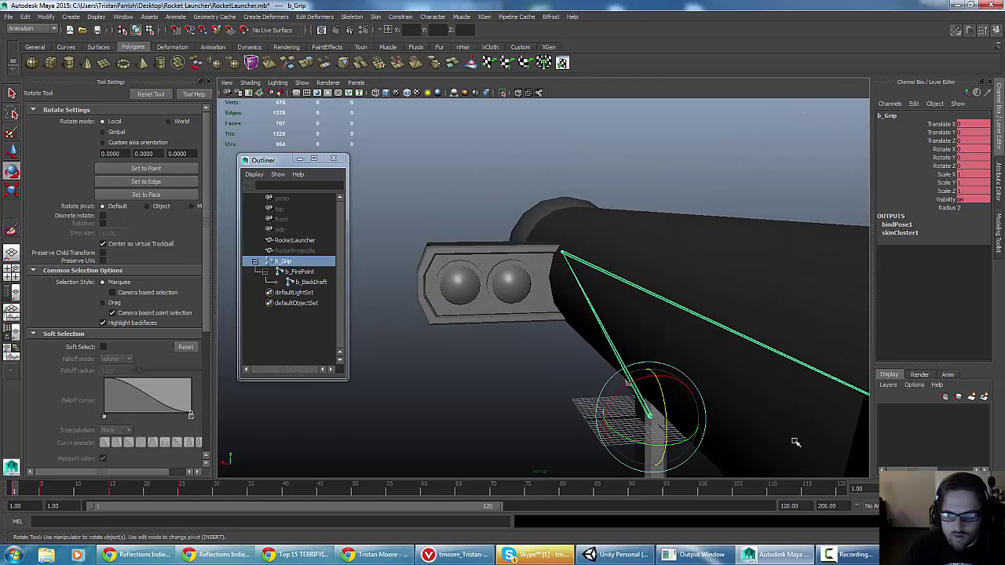
{"action": "left_click", "coordinate": [943, 490]}
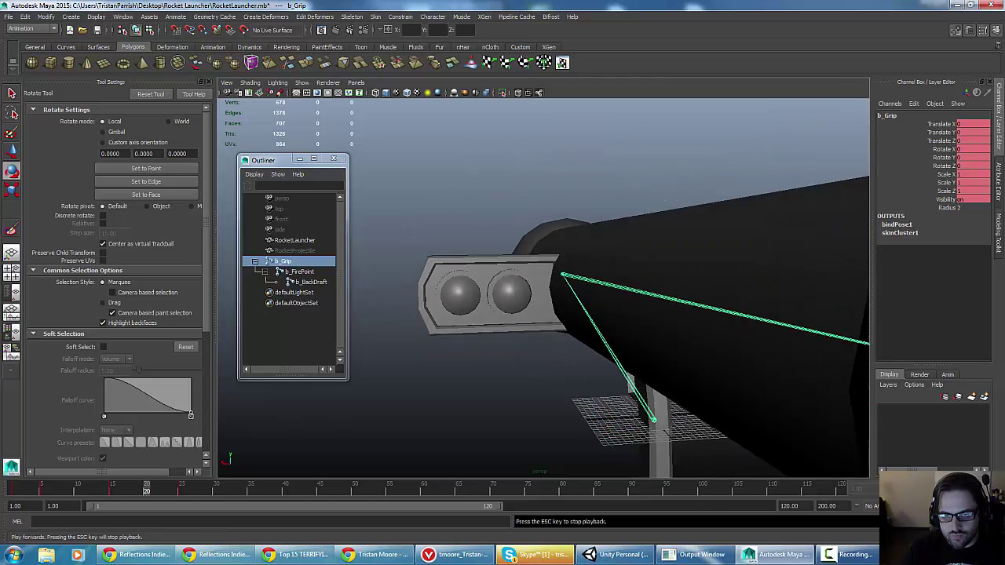
{"action": "key", "text": "Escape"}
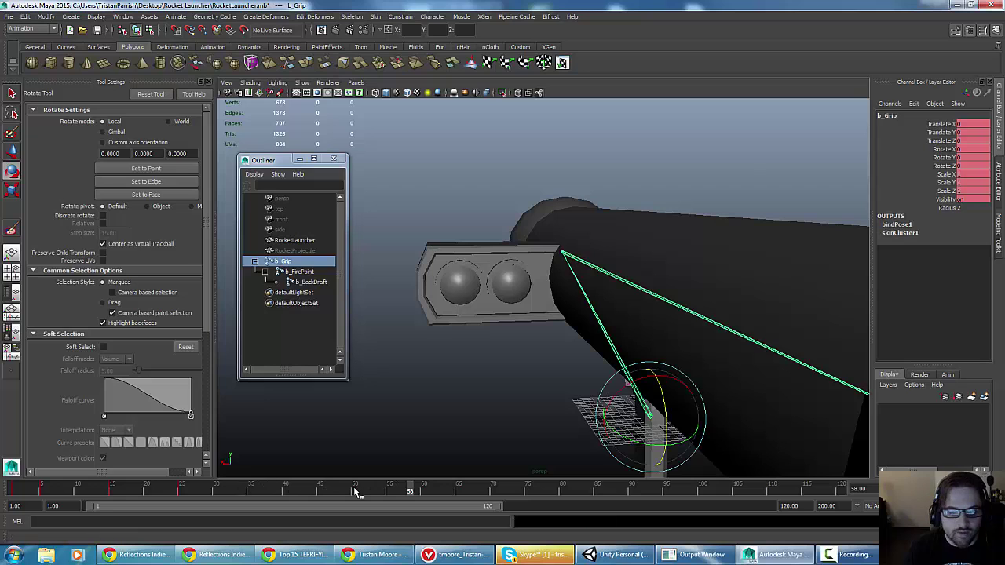
Set the end of both the playback range and the animation to frame 25, and scrub back to frame 1
{"action": "left_click_drag", "start_coordinate": [417, 493], "coordinate": [6, 487]}
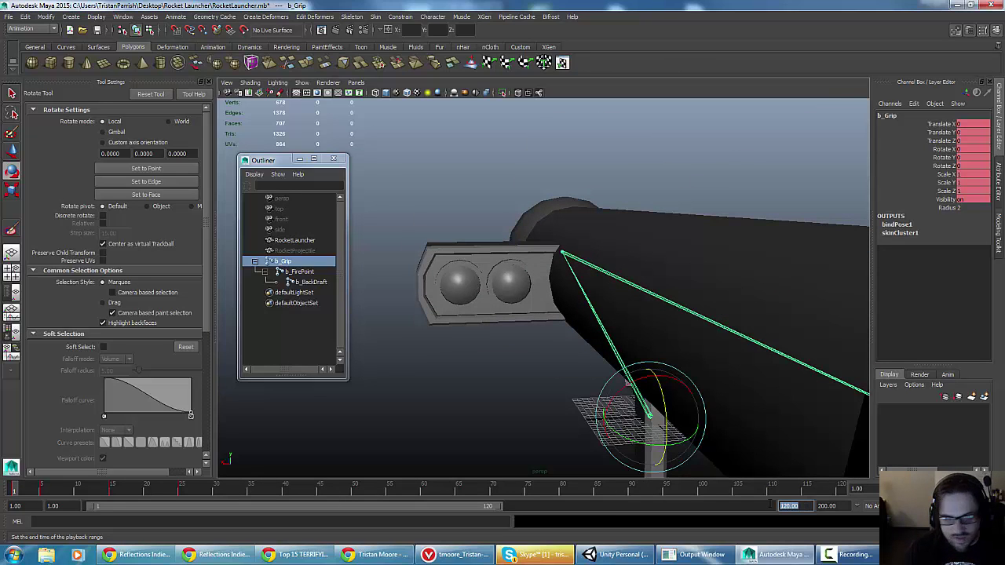
{"action": "key", "text": "Tab"}
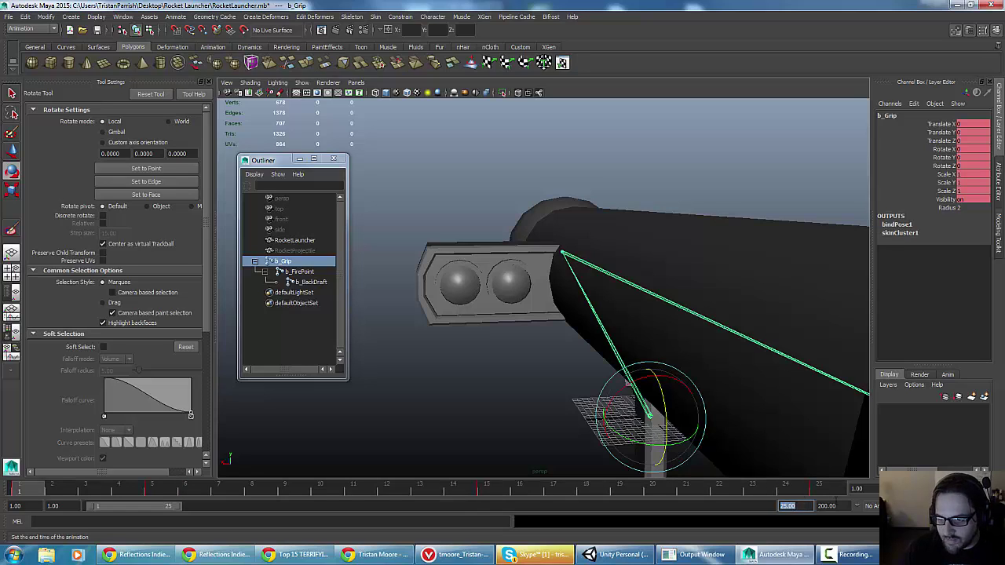
{"action": "type", "text": "25"}
{"action": "key", "text": "Return"}
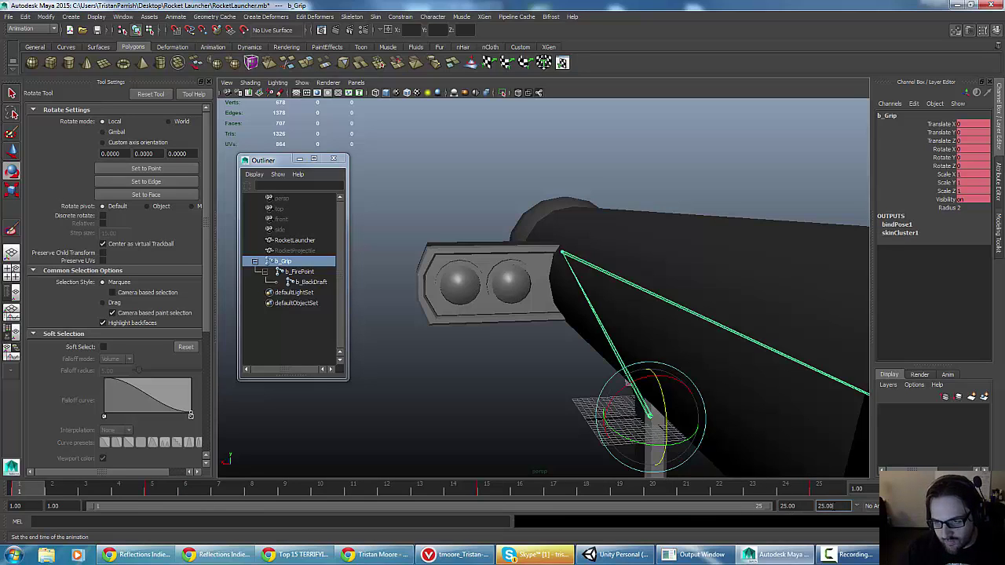
{"action": "left_click_drag", "start_coordinate": [824, 487], "coordinate": [3, 471]}
Select the hidden RocketProjectile mesh and show it again
{"action": "scroll", "coordinate": [476, 243], "scroll_direction": "down", "scroll_amount": 5}
{"action": "left_click_drag", "start_coordinate": [476, 242], "coordinate": [448, 250], "text": "alt"}
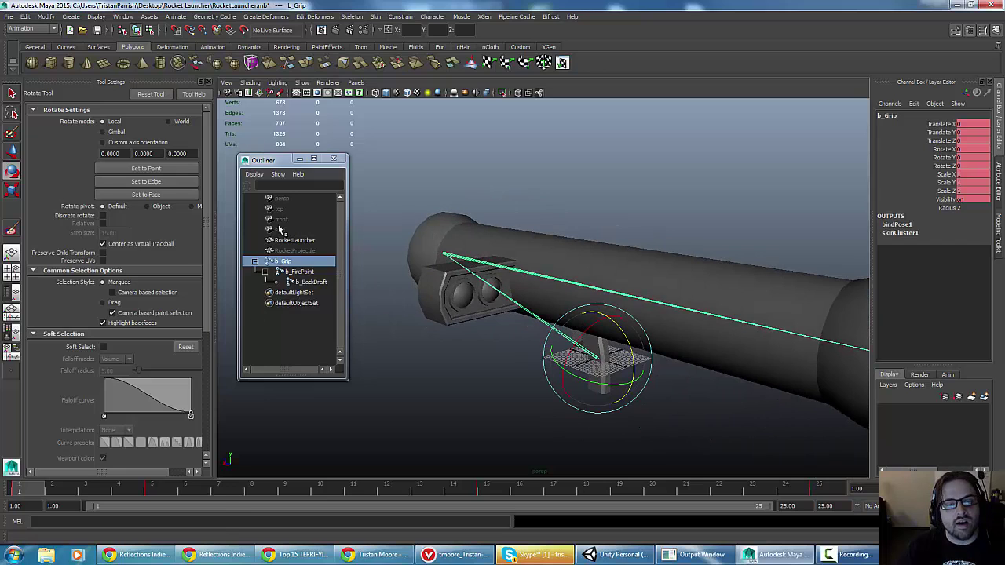
{"action": "left_click", "coordinate": [285, 250]}
{"action": "key", "text": "shift+h"}
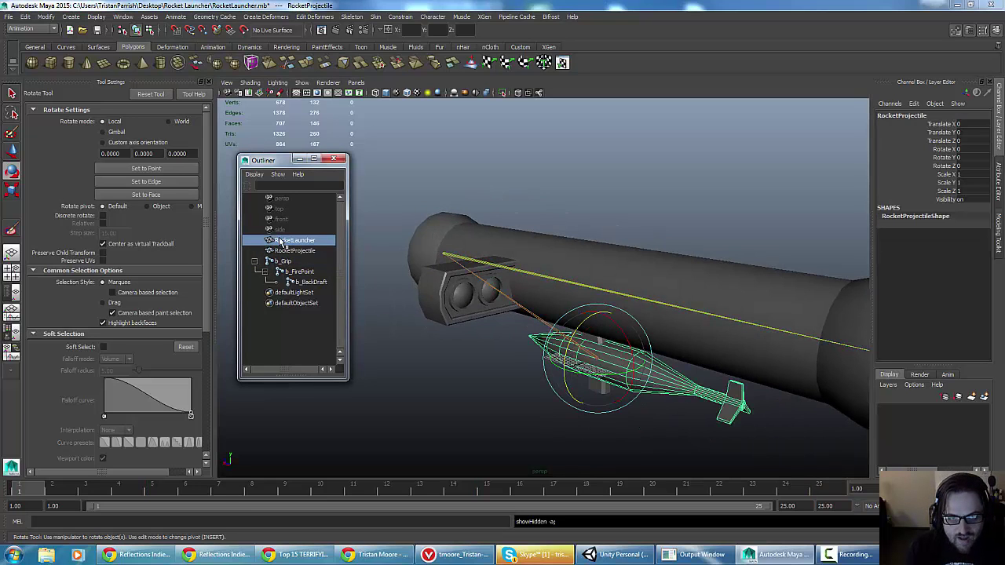
Collapse the b_Grip joint hierarchy in the Outliner and select the RocketLauncher mesh
{"action": "left_click", "coordinate": [283, 241]}
{"action": "left_click", "coordinate": [285, 262]}
{"action": "left_click", "coordinate": [286, 252]}
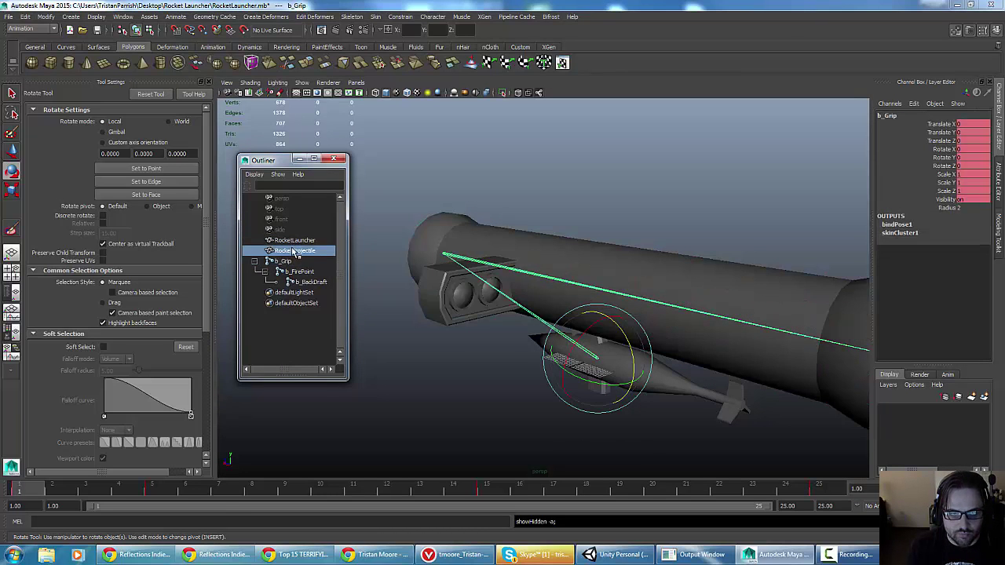
{"action": "left_click", "coordinate": [295, 231]}
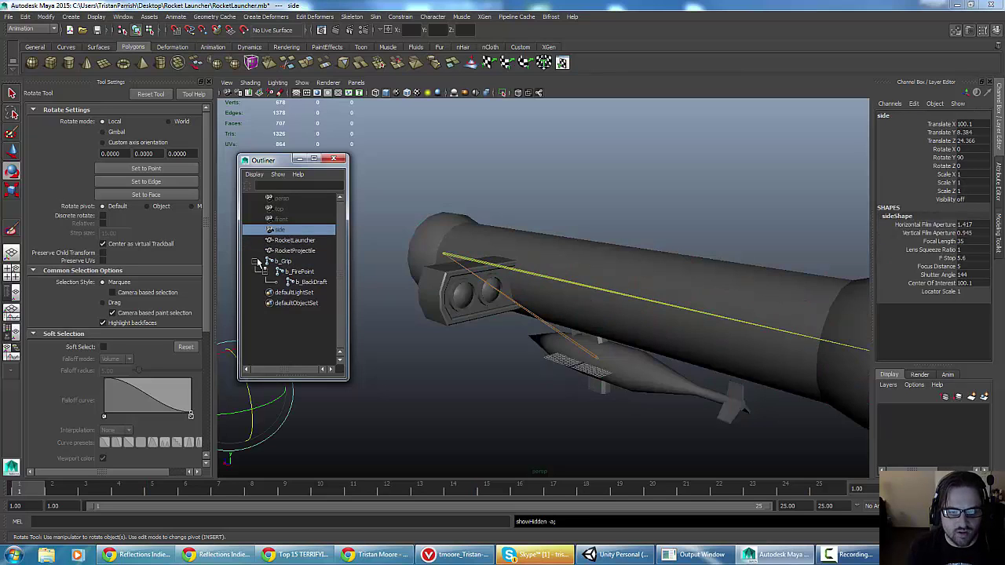
{"action": "left_click", "coordinate": [254, 262]}
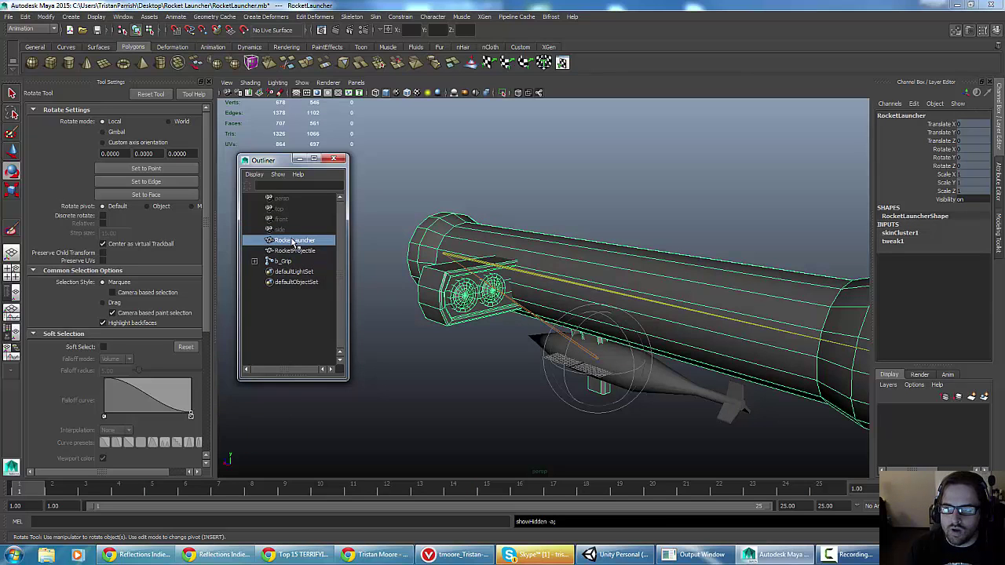
{"action": "left_click", "coordinate": [288, 260]}
{"action": "left_click", "coordinate": [282, 242]}
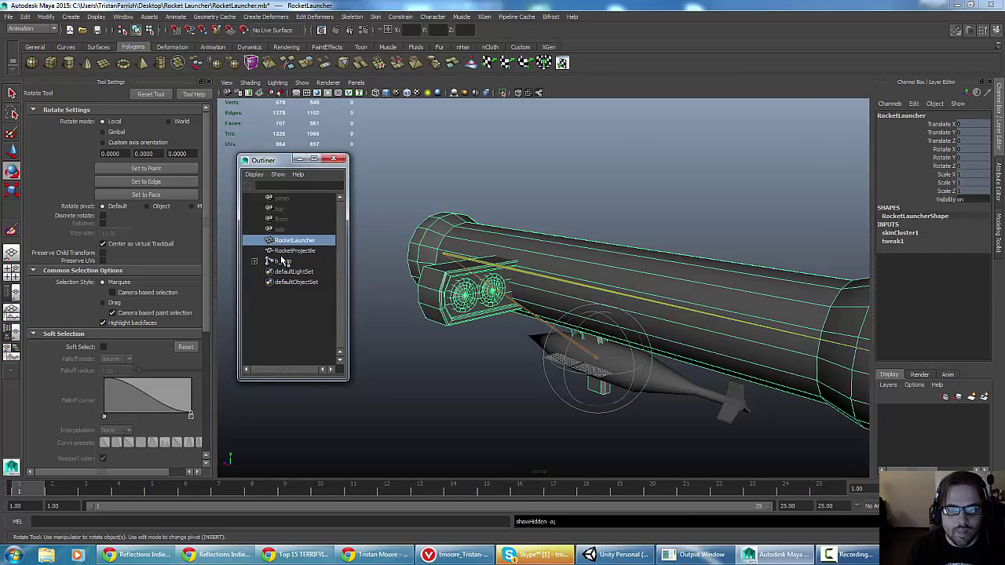
Add the b_Grip joint to the selection with the RocketLauncher mesh and open the export settings for the selection
{"action": "left_click", "coordinate": [283, 261], "text": "ctrl"}
{"action": "scroll", "coordinate": [527, 267], "scroll_direction": "down", "scroll_amount": 4}
{"action": "left_click_drag", "start_coordinate": [507, 262], "coordinate": [518, 249], "text": "alt"}
{"action": "middle_click_drag", "start_coordinate": [518, 249], "coordinate": [507, 254], "text": "alt"}
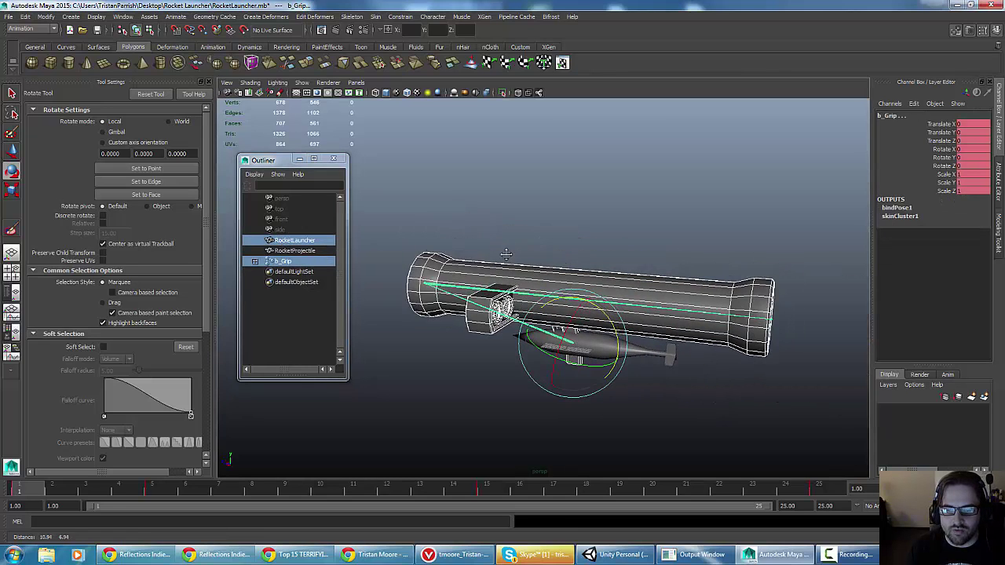
{"action": "left_click_drag", "start_coordinate": [506, 255], "coordinate": [393, 246], "text": "alt"}
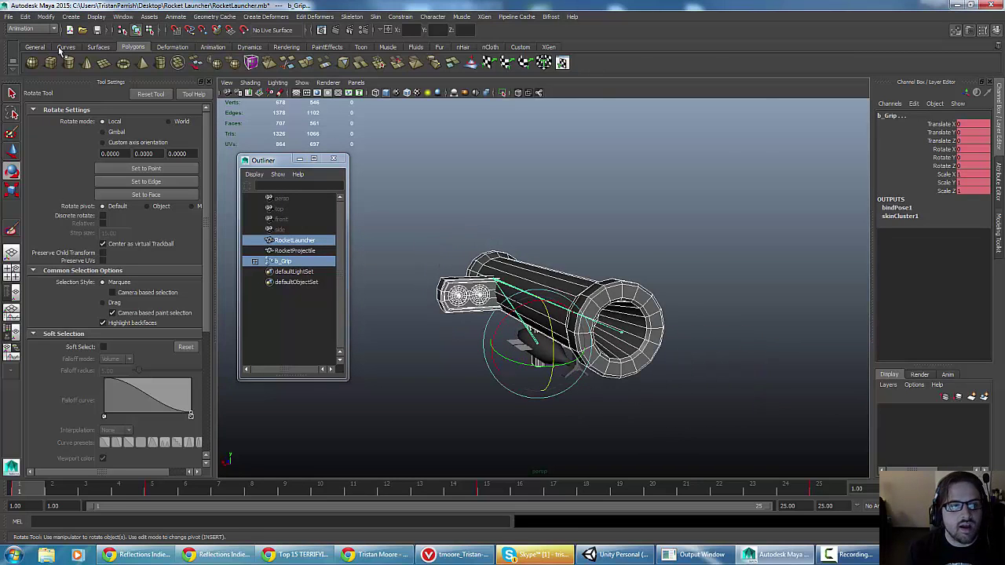
{"action": "left_click", "coordinate": [8, 17]}
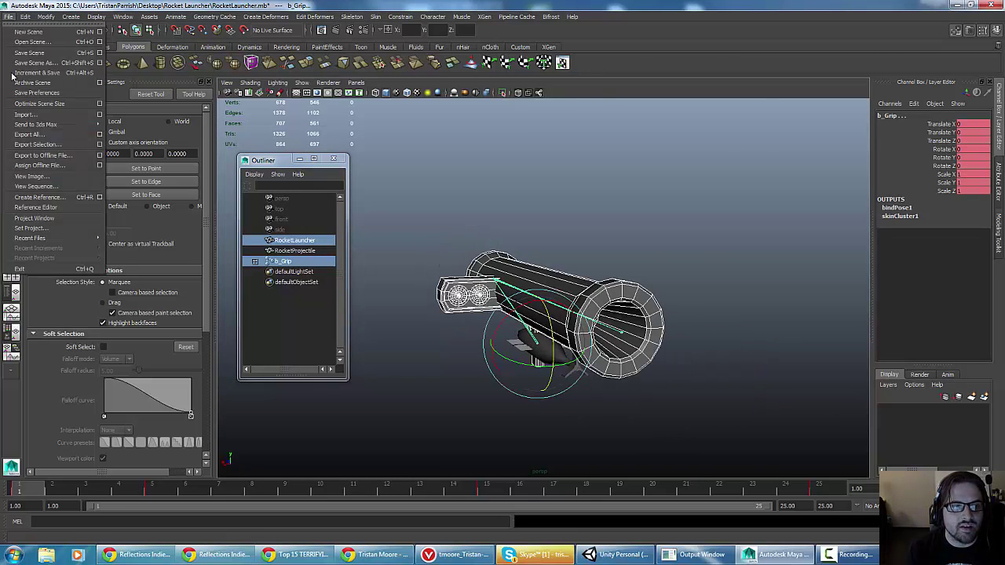
{"action": "left_click", "coordinate": [28, 146]}
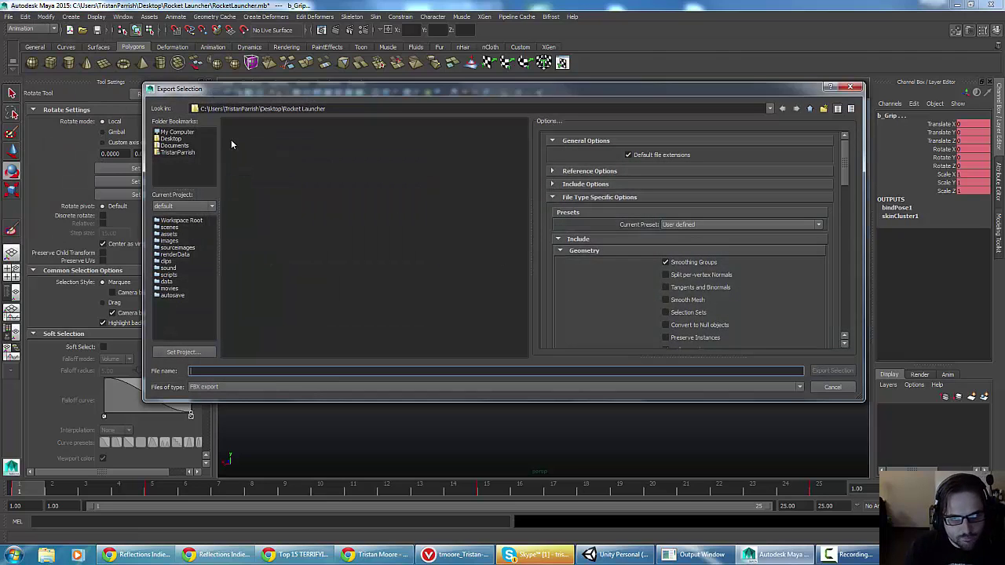
Enable Bake Animation in the FBX export options and check the remaining deformation, units, axis and file format settings
{"action": "scroll", "coordinate": [661, 228], "scroll_direction": "down", "scroll_amount": 5}
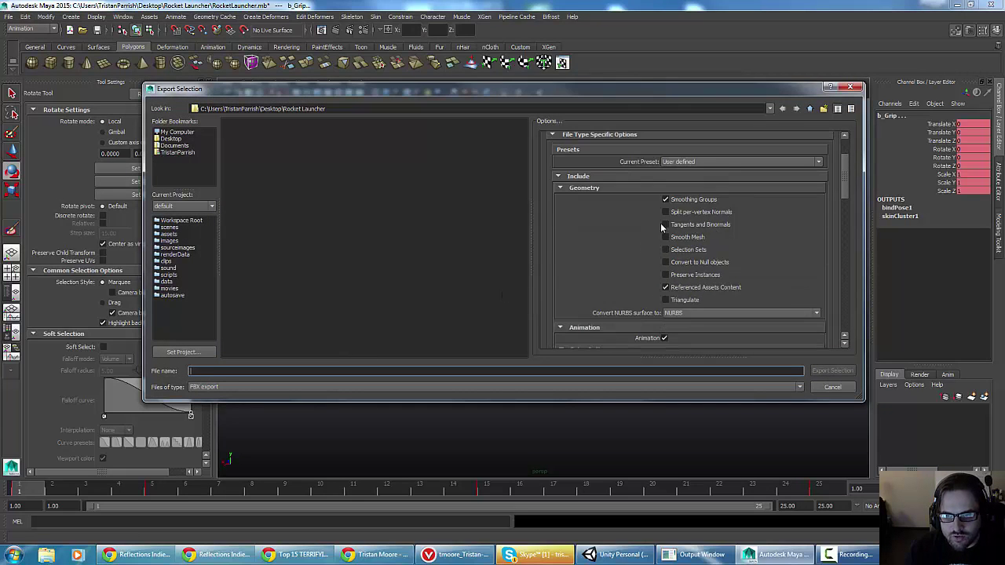
{"action": "scroll", "coordinate": [664, 250], "scroll_direction": "down", "scroll_amount": 2}
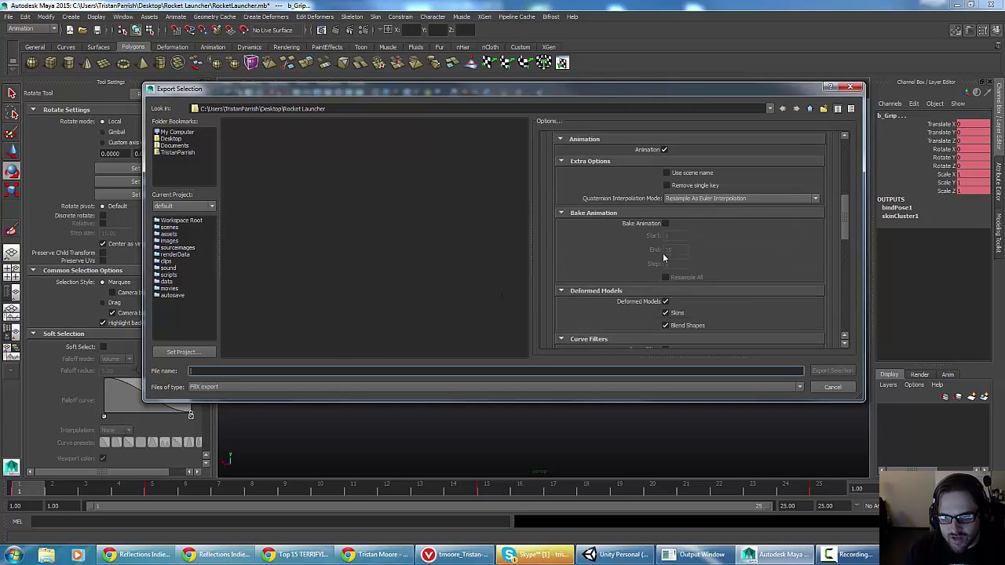
{"action": "left_click", "coordinate": [665, 224]}
{"action": "scroll", "coordinate": [619, 268], "scroll_direction": "down", "scroll_amount": 2}
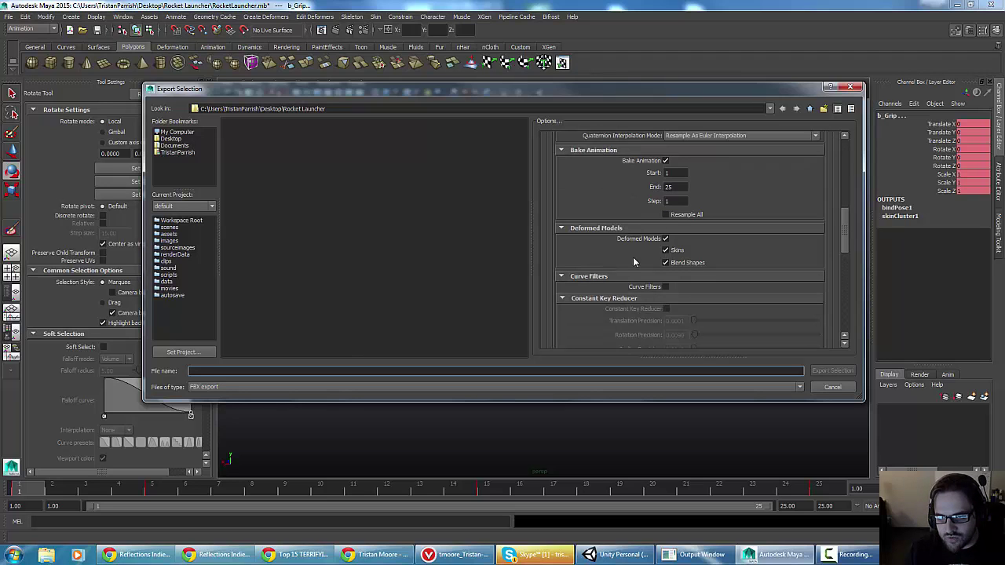
{"action": "scroll", "coordinate": [674, 259], "scroll_direction": "down", "scroll_amount": 8}
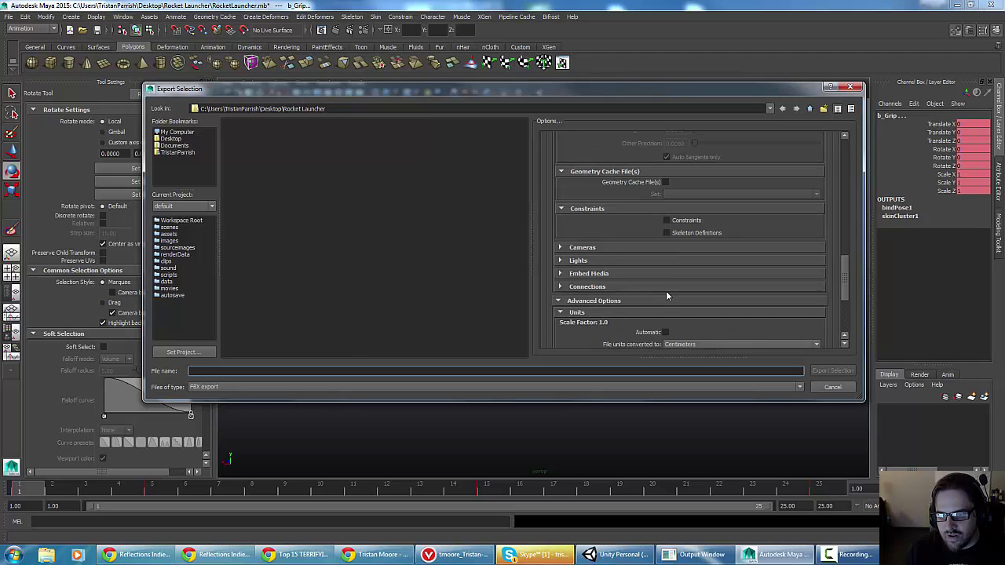
{"action": "scroll", "coordinate": [666, 296], "scroll_direction": "up", "scroll_amount": 2}
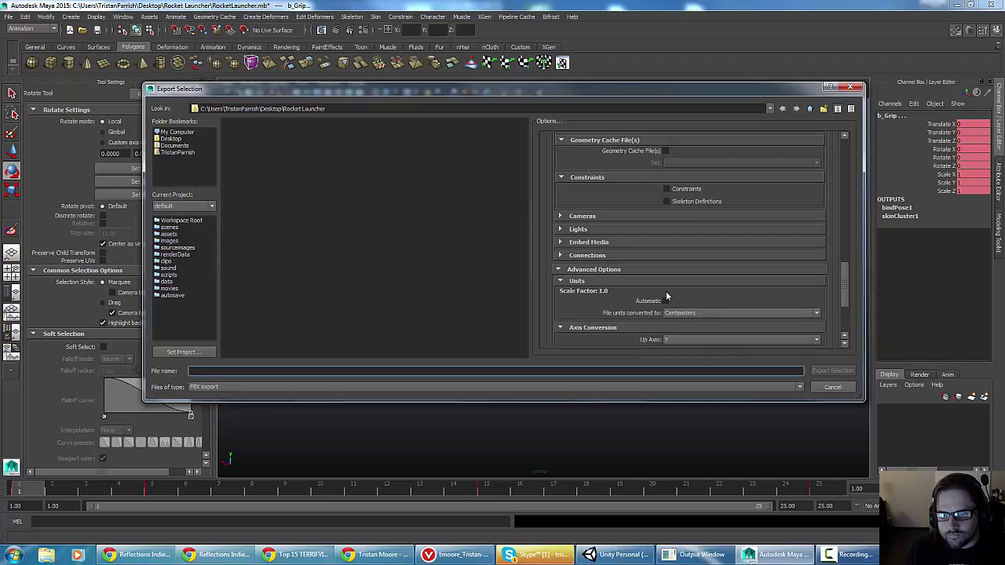
{"action": "scroll", "coordinate": [666, 297], "scroll_direction": "down", "scroll_amount": 2}
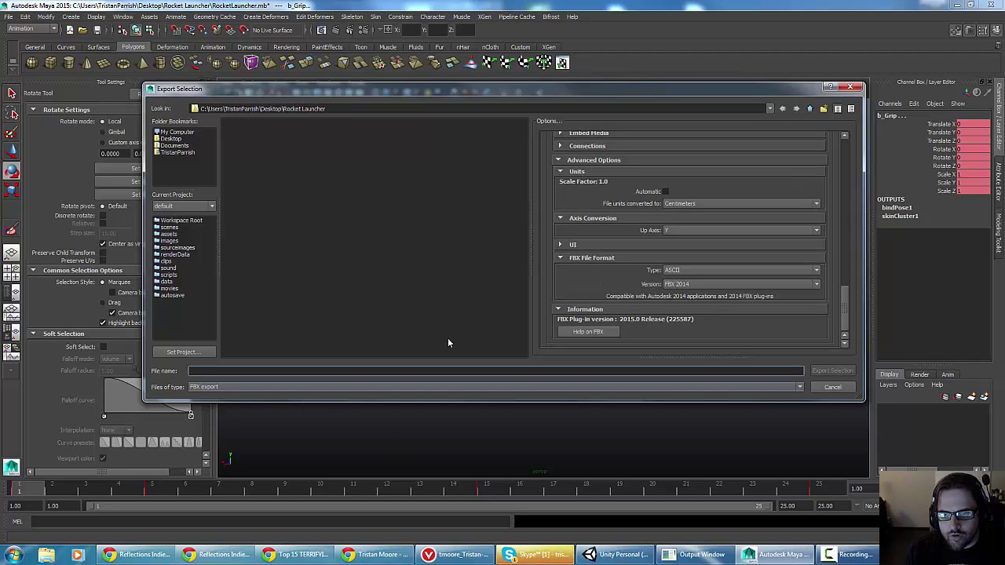
{"action": "scroll", "coordinate": [661, 306], "scroll_direction": "up", "scroll_amount": 8}
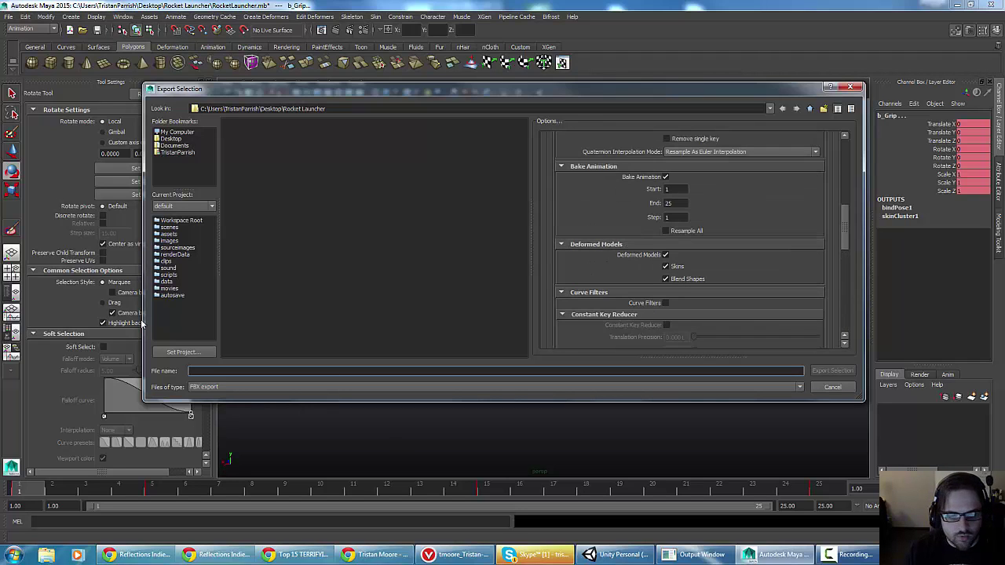
Name the FBX file RocketLauncher and export the selected mesh and joints to the Rocket Launcher folder
{"action": "left_click", "coordinate": [229, 371]}
{"action": "type", "text": "Roc"}
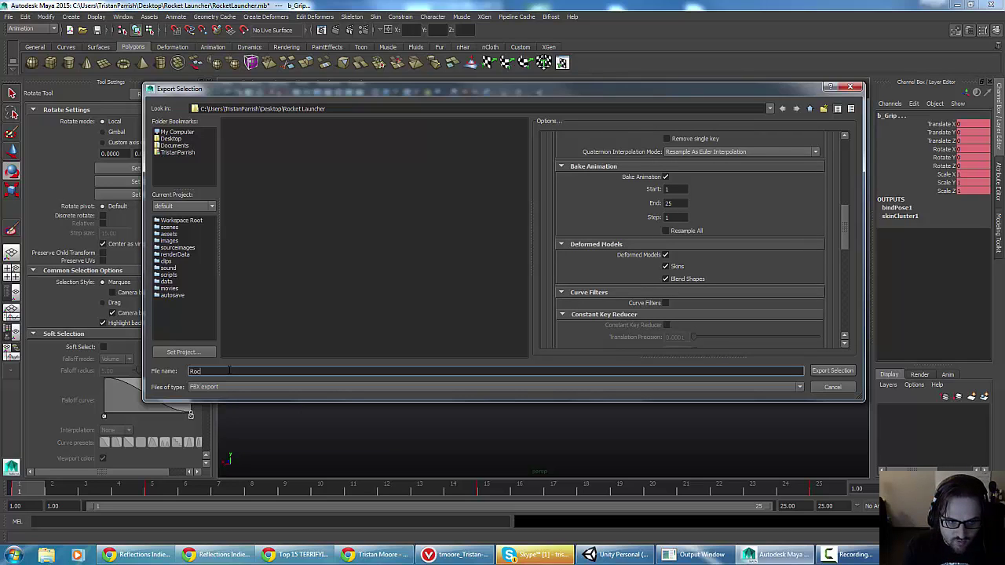
{"action": "type", "text": "ketLauncher"}
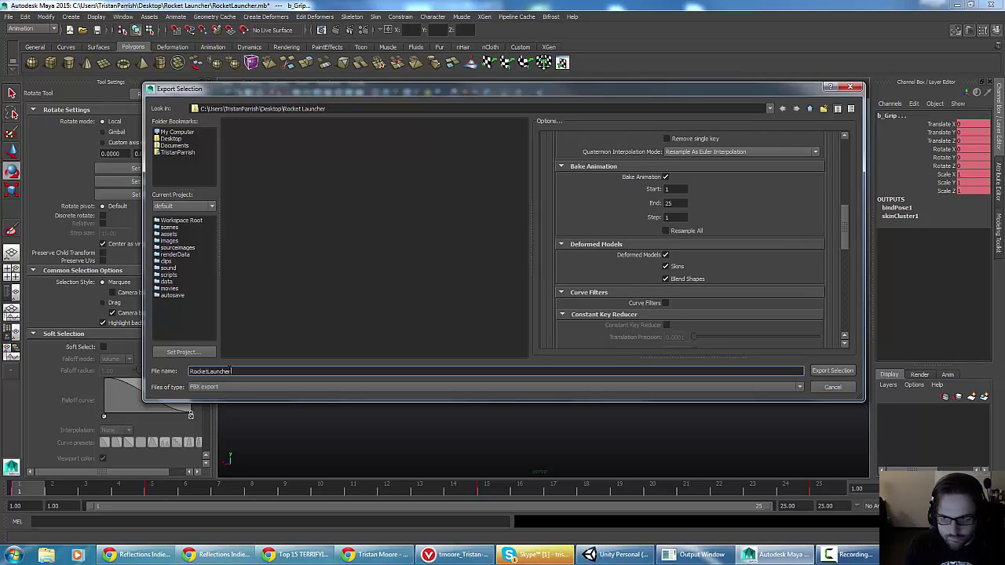
{"action": "left_click", "coordinate": [836, 372]}
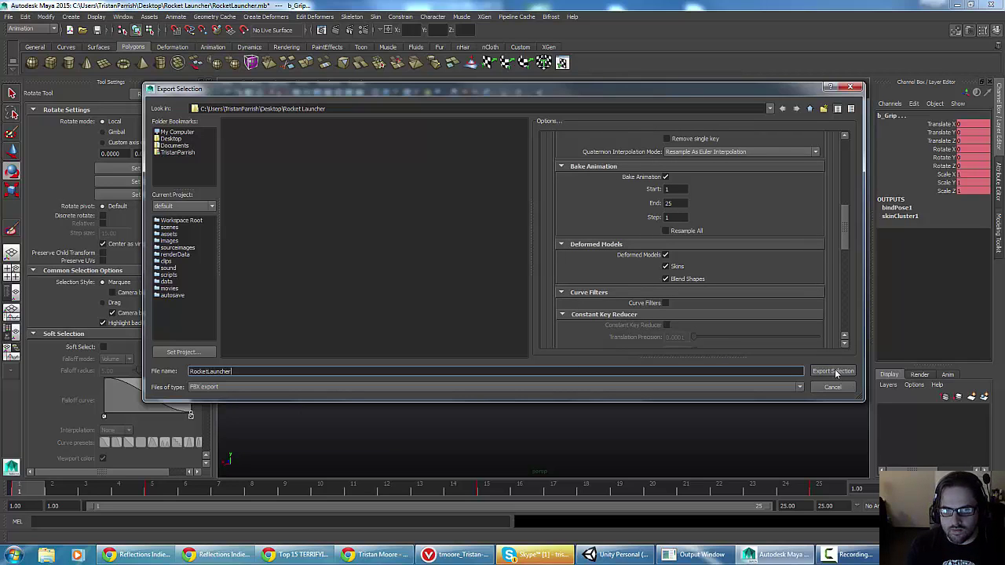
Export only the RocketProjectile mesh as an FBX file named RocketProjectile, with Animation turned off
{"action": "key", "text": "q"}
{"action": "left_click", "coordinate": [297, 251]}
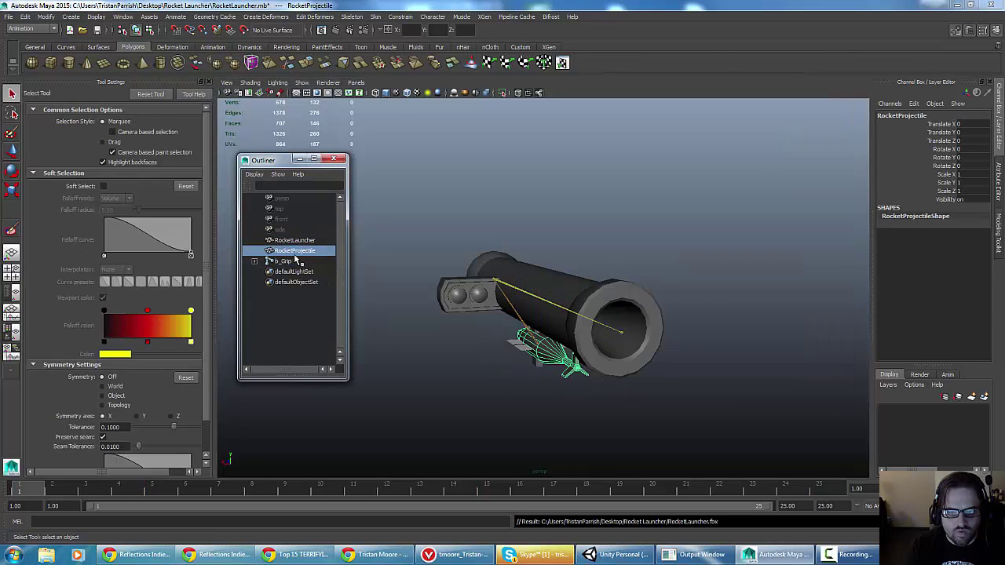
{"action": "left_click", "coordinate": [8, 16]}
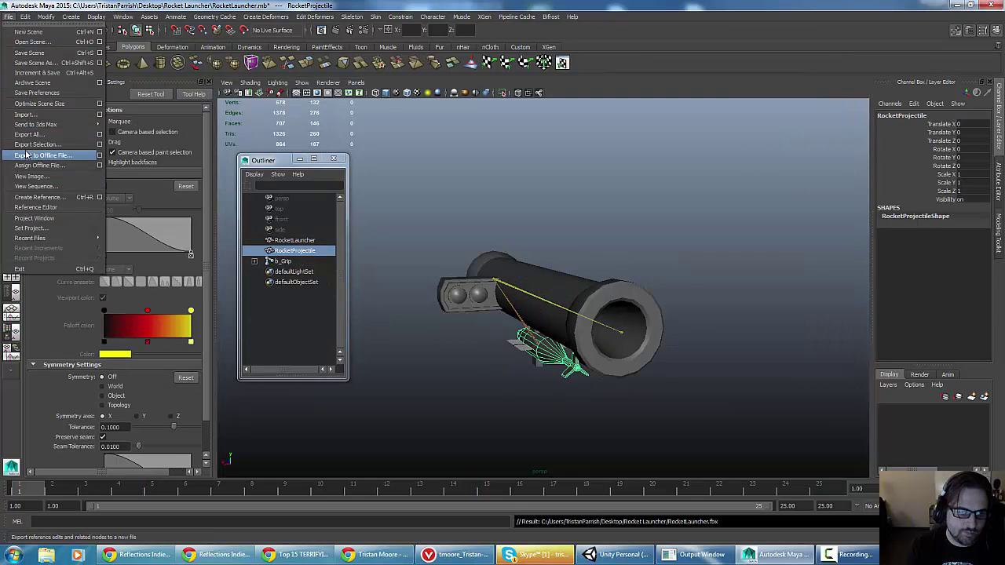
{"action": "left_click", "coordinate": [15, 145]}
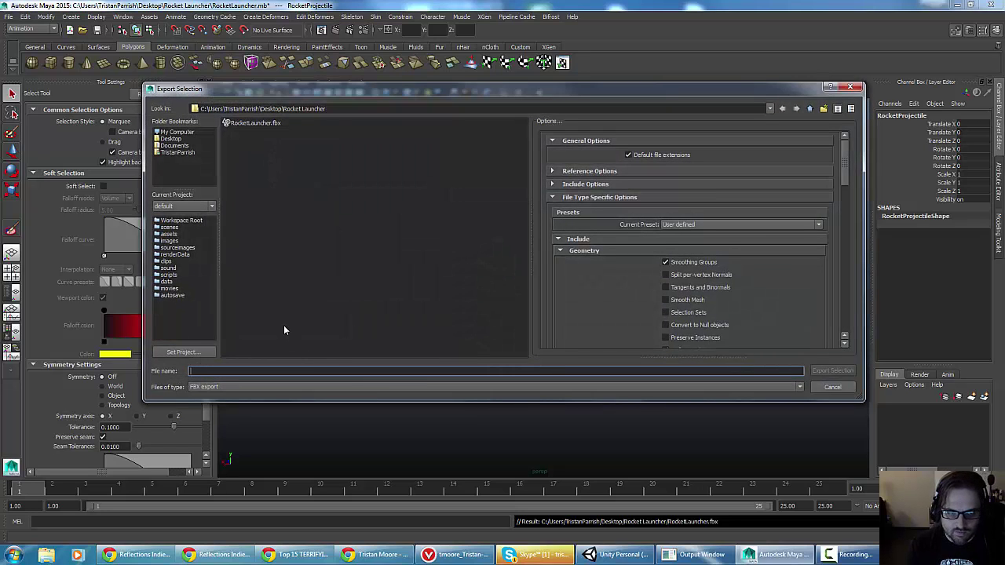
{"action": "type", "text": "RocketProjec"}
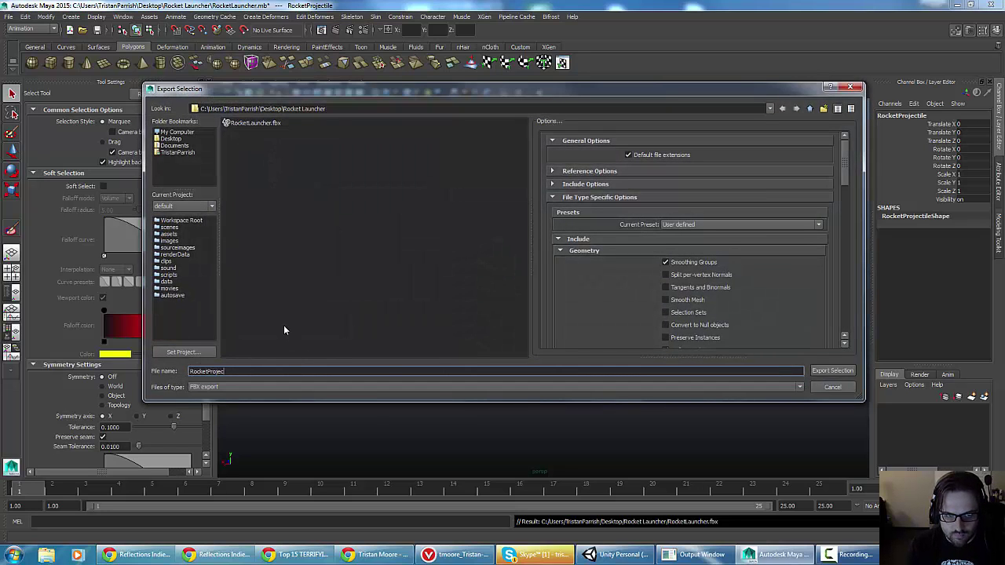
{"action": "type", "text": "tile"}
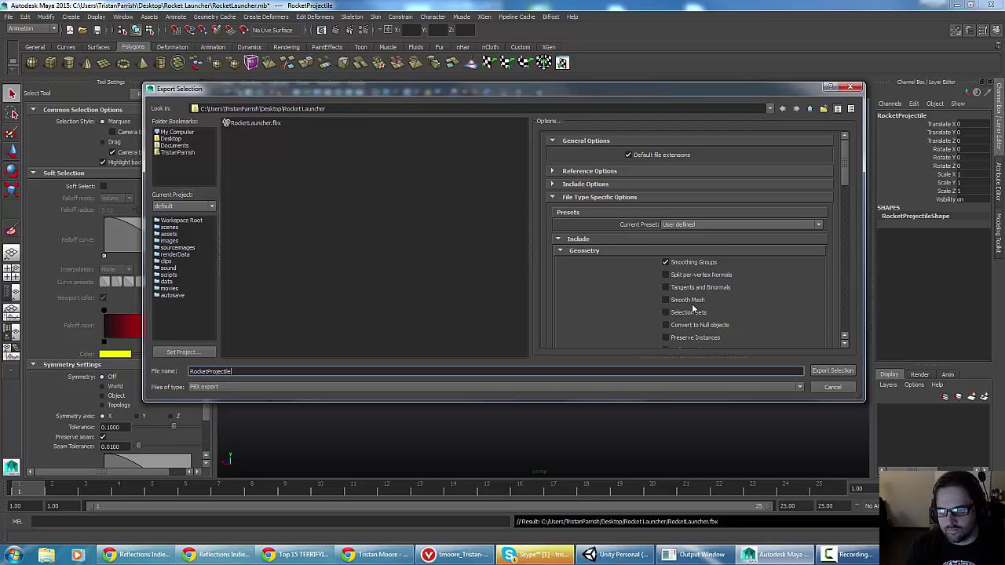
{"action": "scroll", "coordinate": [692, 303], "scroll_direction": "down", "scroll_amount": 5}
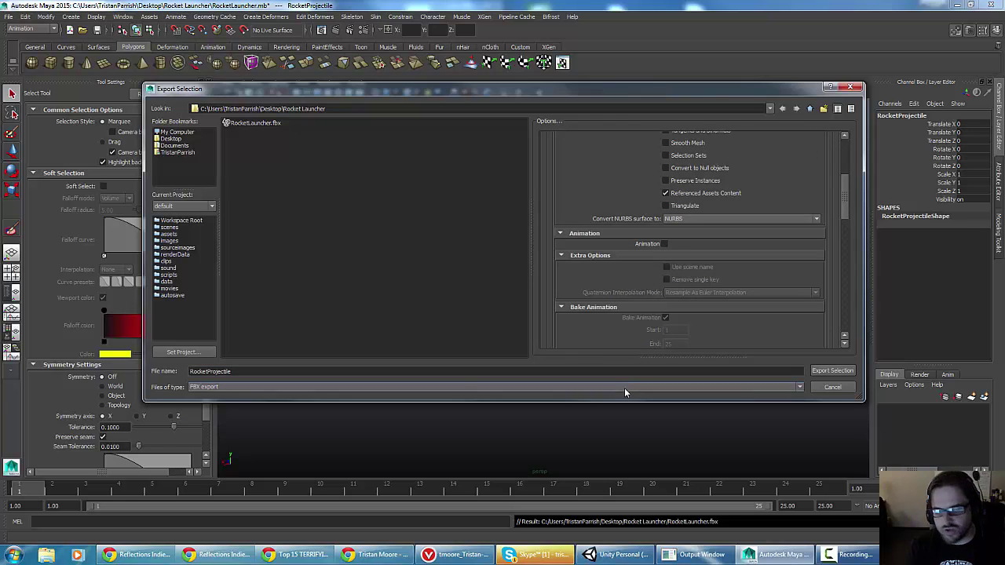
{"action": "left_click", "coordinate": [839, 372]}
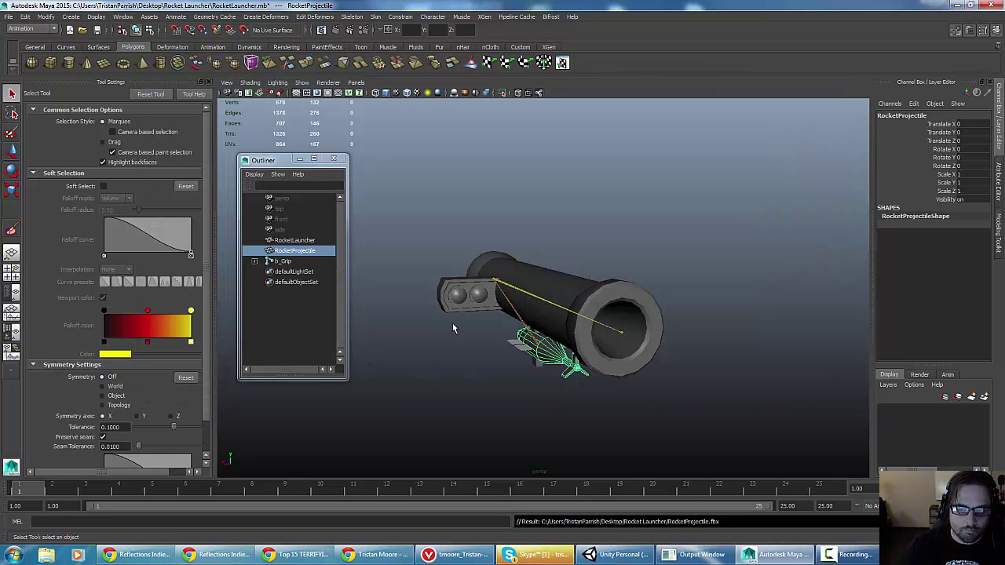
{"action": "left_click_drag", "start_coordinate": [480, 296], "coordinate": [581, 297], "text": "alt"}
{"action": "right_click_drag", "start_coordinate": [471, 314], "coordinate": [496, 328], "text": "alt"}
{"action": "left_click_drag", "start_coordinate": [495, 328], "coordinate": [507, 328], "text": "alt"}
{"action": "middle_click_drag", "start_coordinate": [505, 327], "coordinate": [517, 307], "text": "alt"}
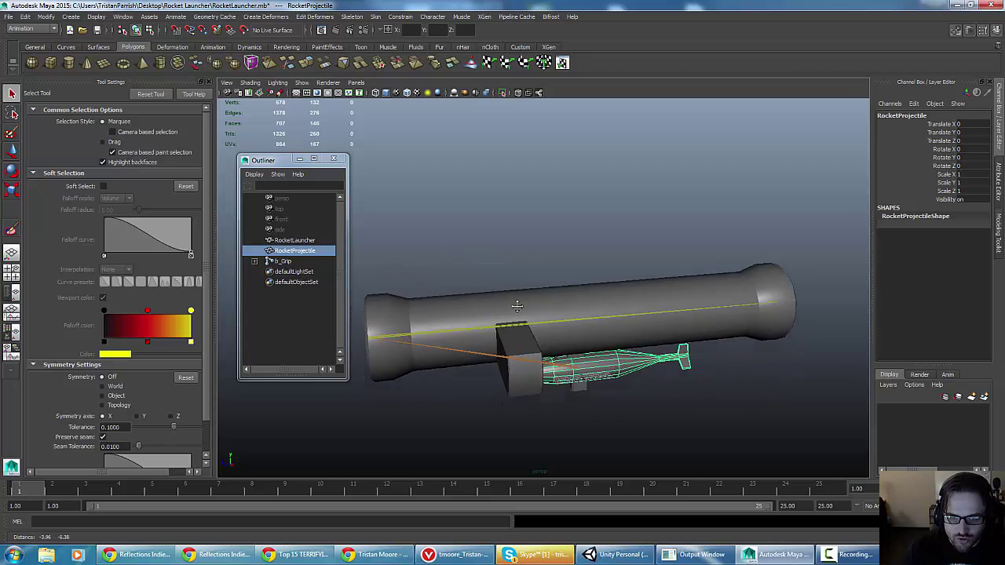
{"action": "left_click_drag", "start_coordinate": [516, 306], "coordinate": [571, 310], "text": "alt"}
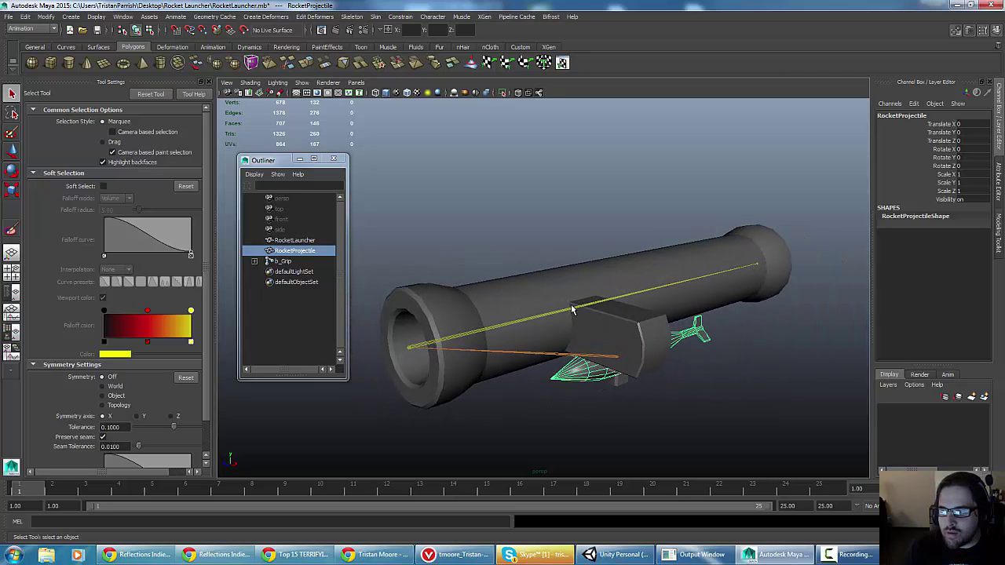